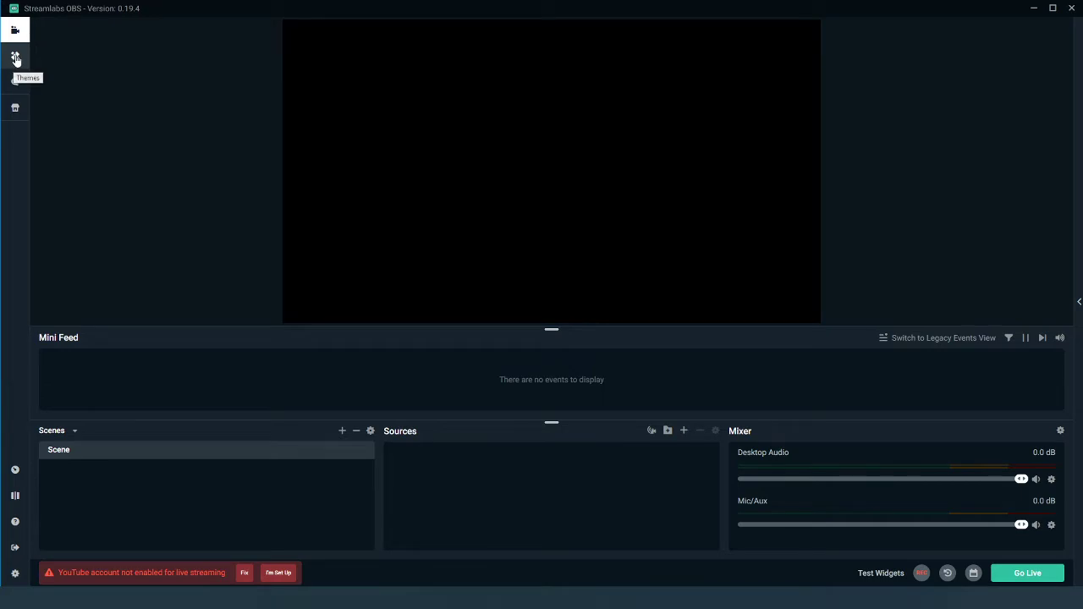
Filter the scene themes to free ones and install the Glitch 2 overlay by Nerd or Die
click(15, 59)
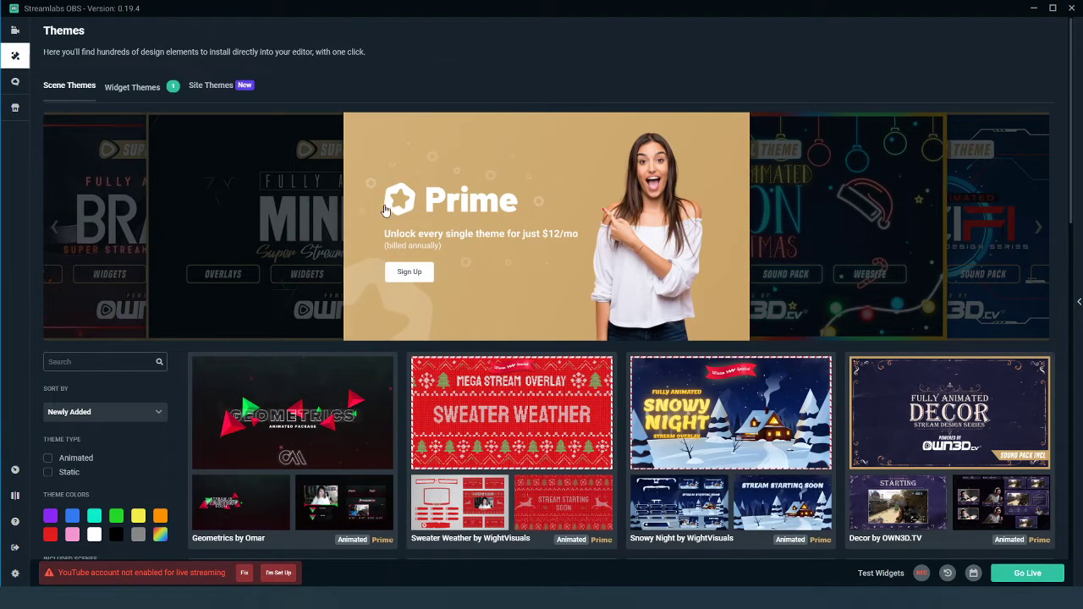
scroll(389, 215, down, 3)
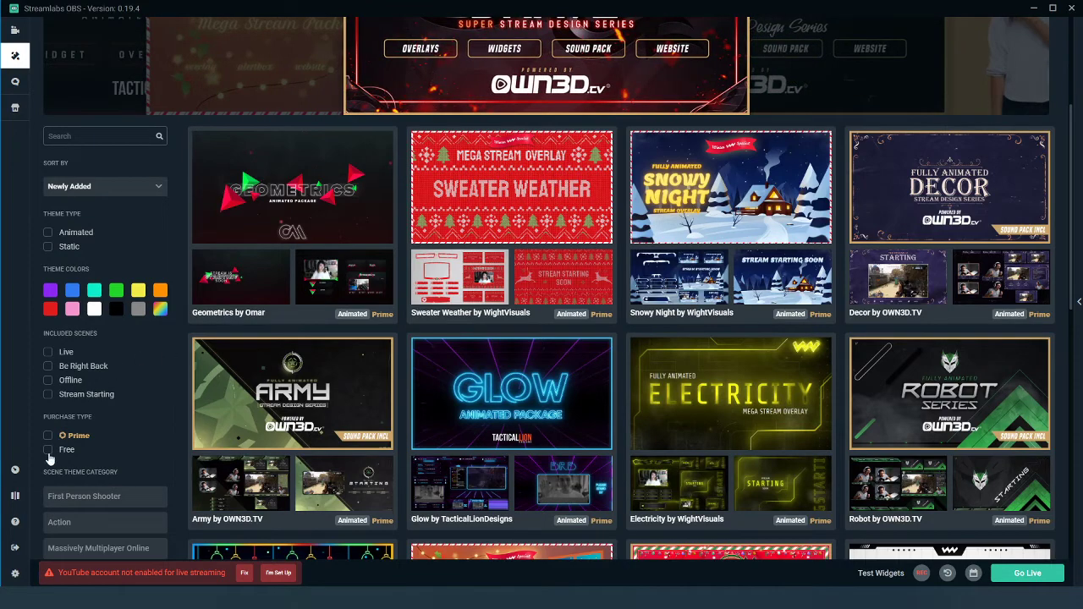
click(47, 450)
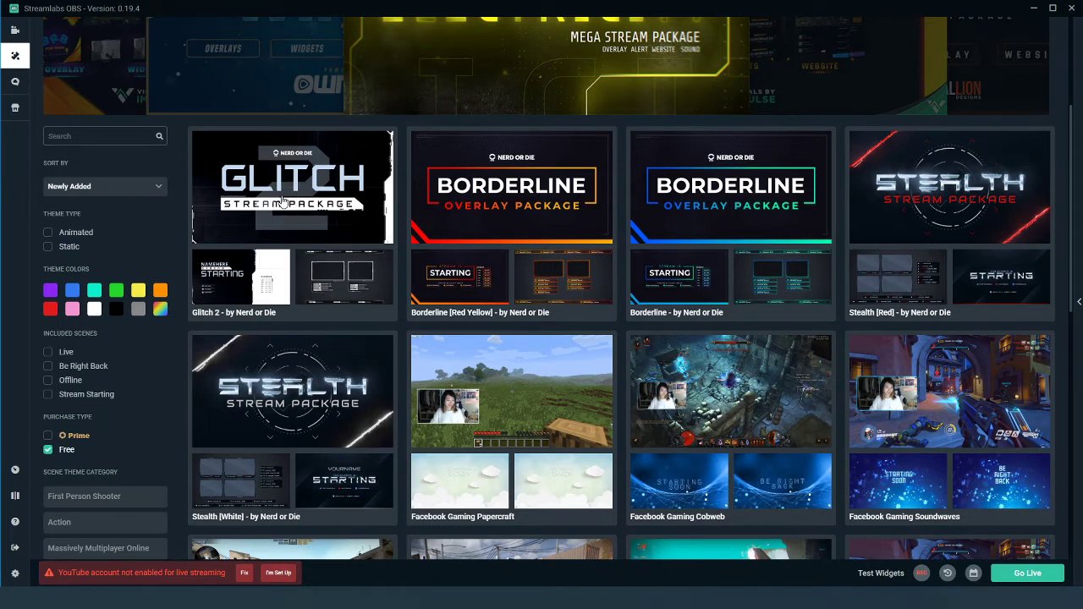
click(285, 201)
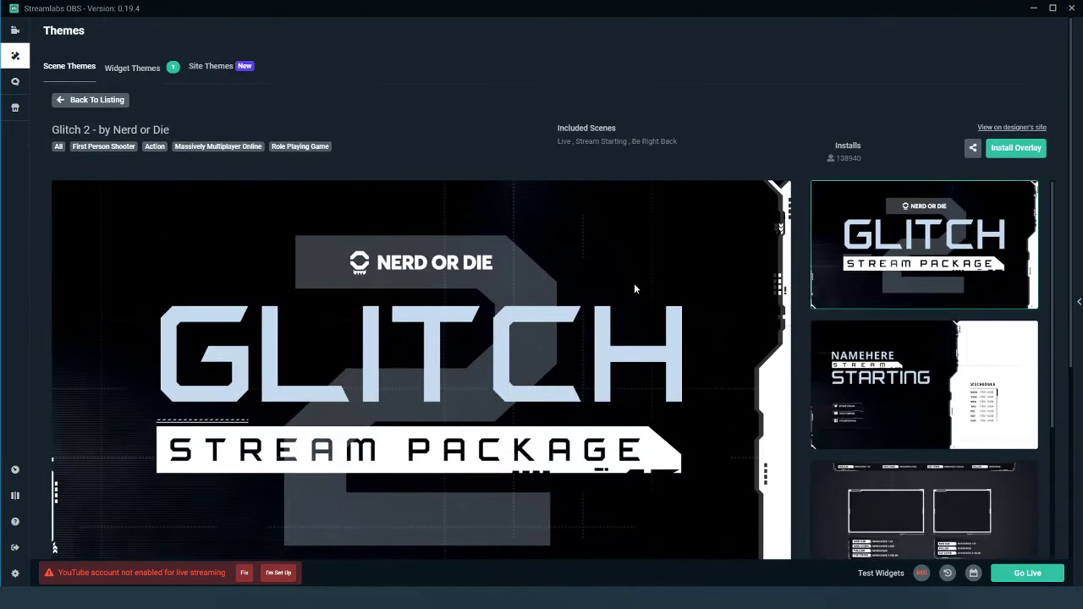
click(1019, 150)
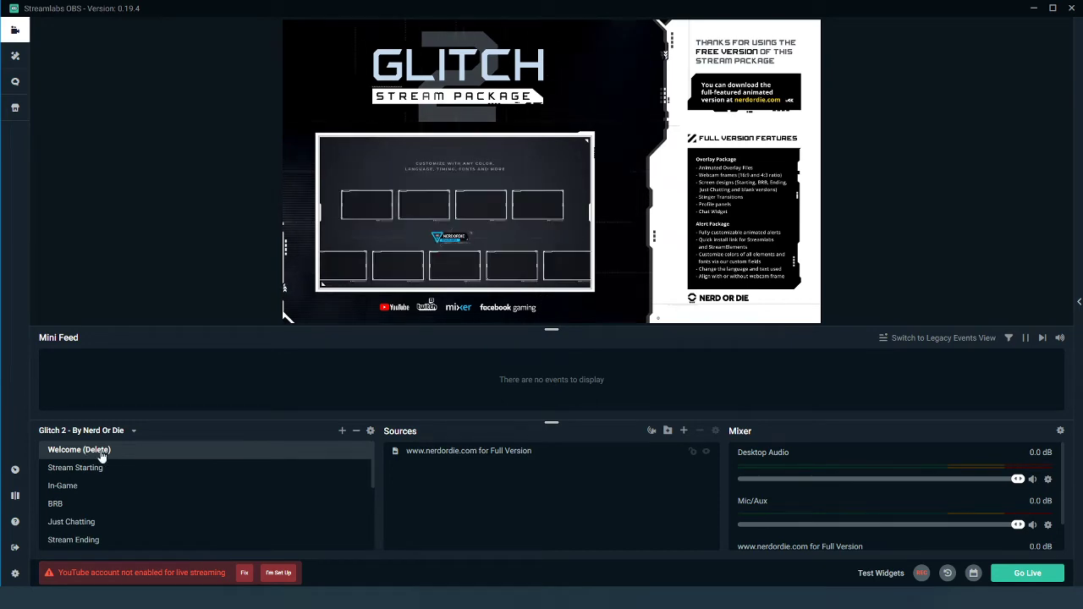
Remove the Welcome (Delete) scene from the Glitch 2 scene collection
right_click(132, 449)
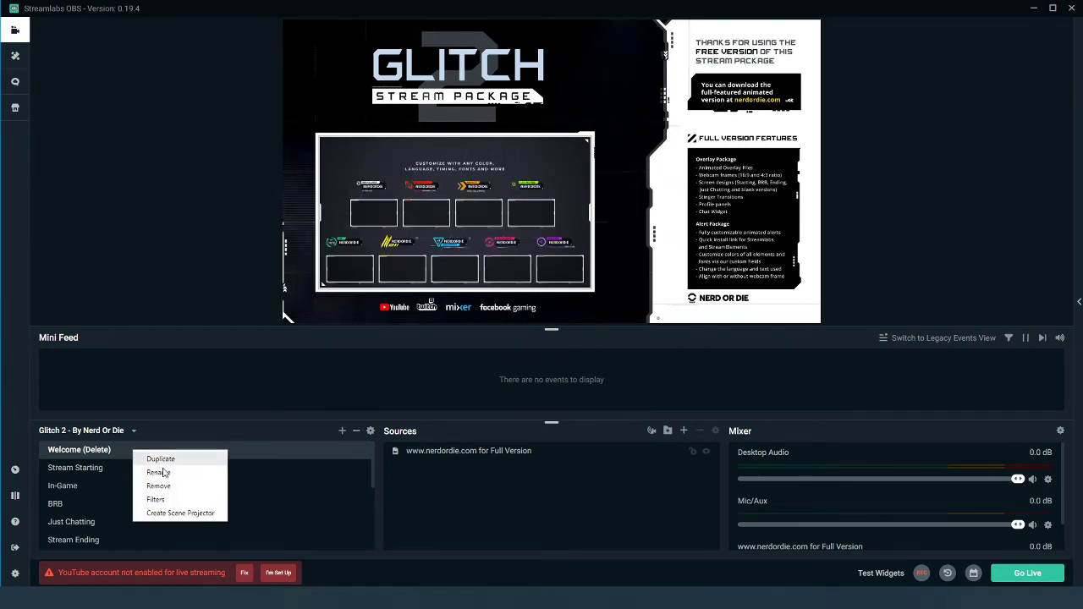
click(158, 486)
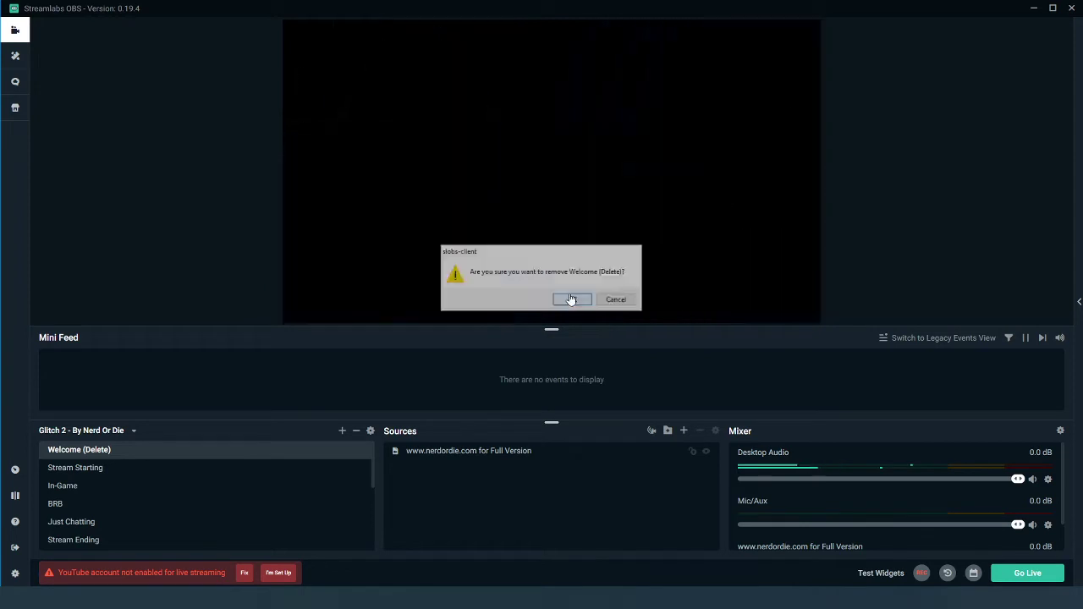
click(567, 300)
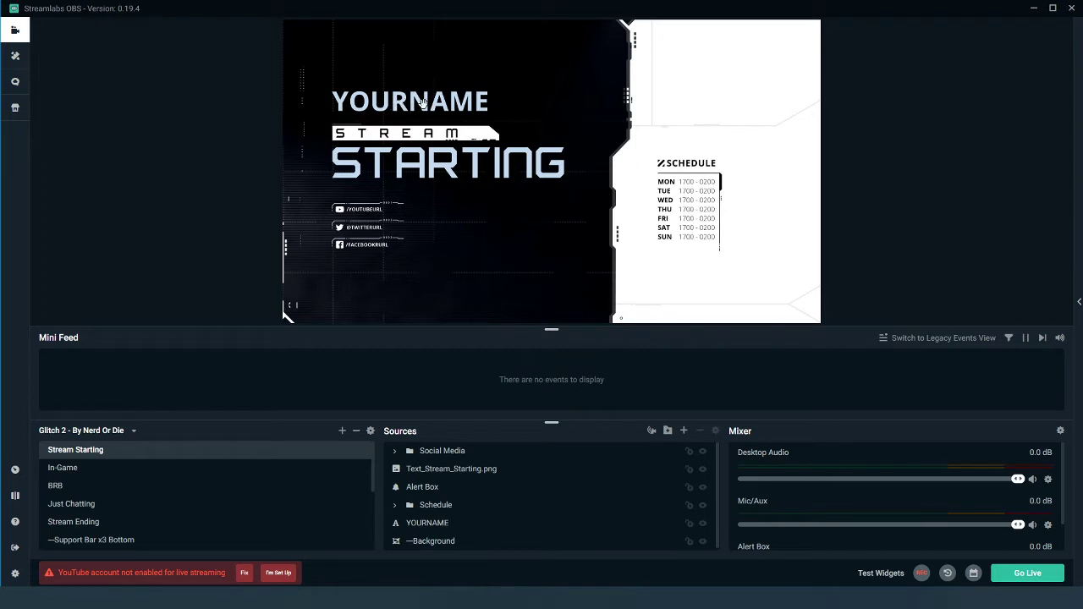
Replace the YOURNAME placeholder text in the Stream Starting scene with the streamer's name
double_click(433, 525)
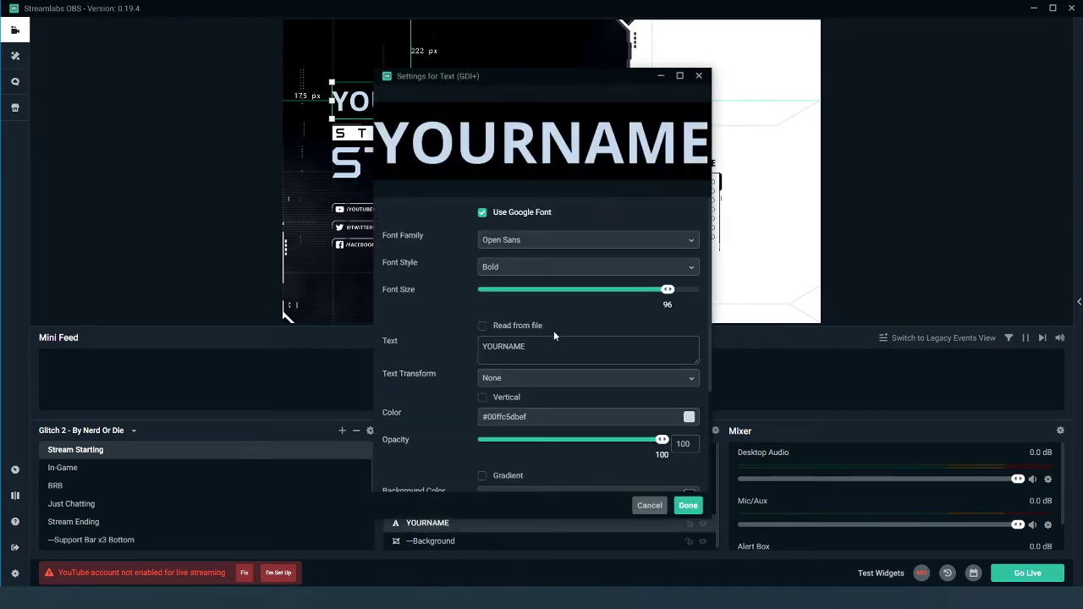
drag(541, 347, 439, 348)
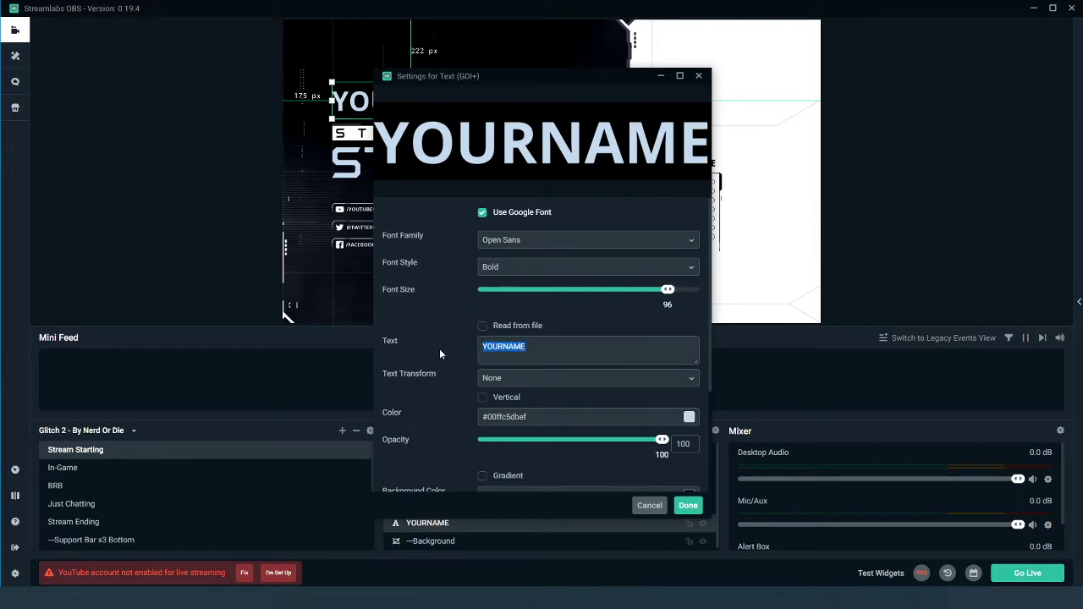
text(d)
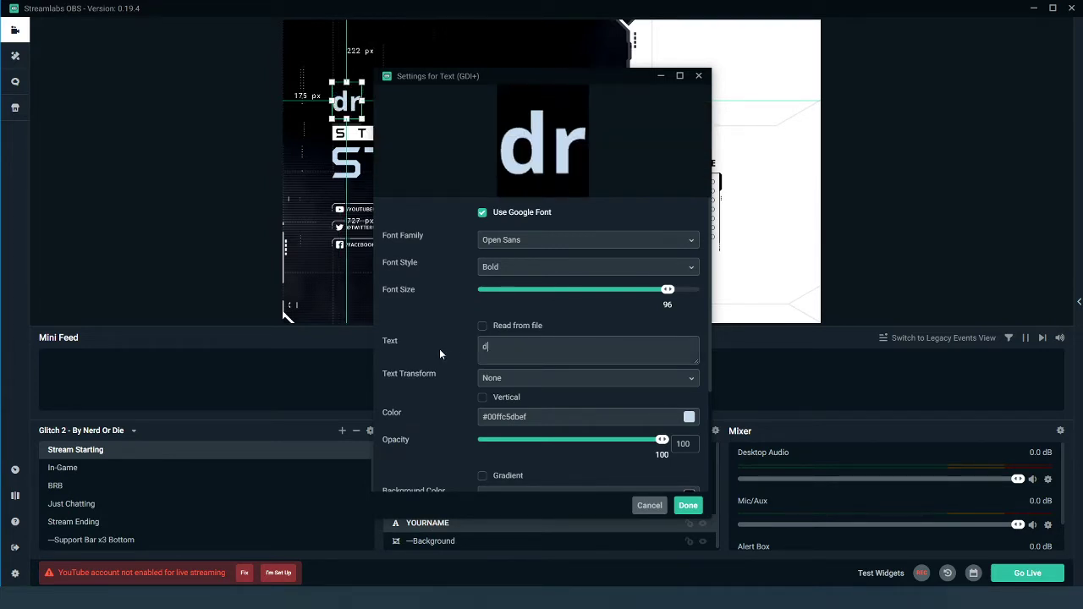
text(rdave)
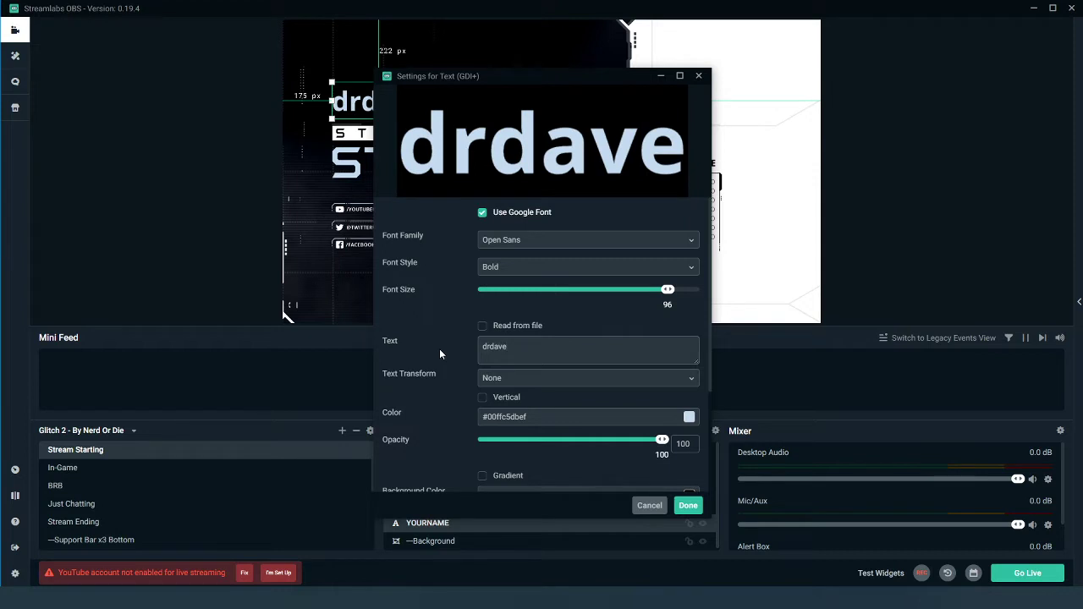
click(687, 507)
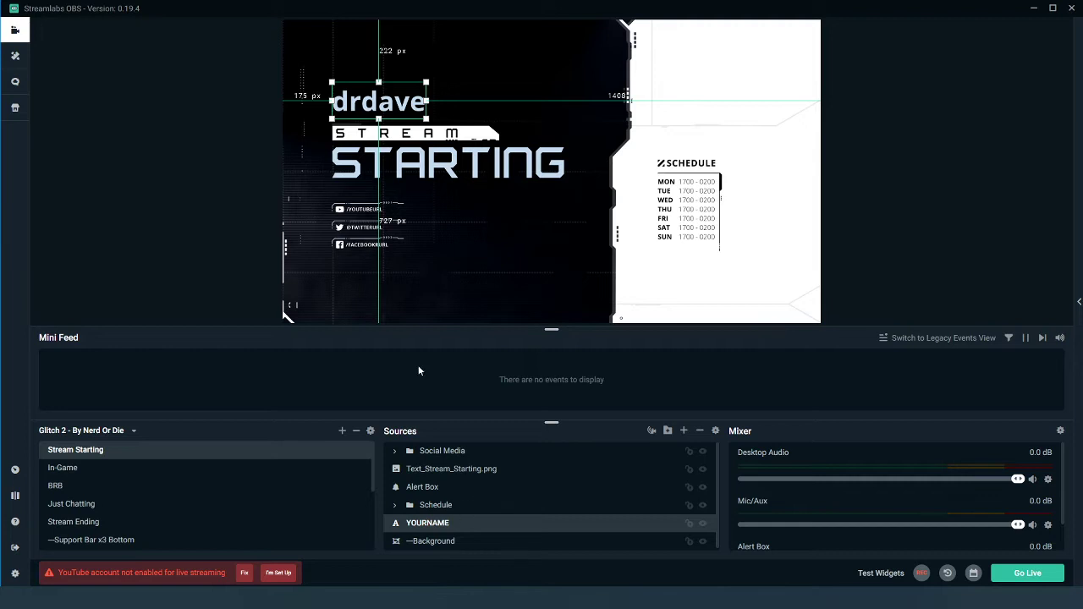
Change the Social 1 text in the Social Media folder to /YOUTUBE.COM/ followed by the channel's handle
click(348, 212)
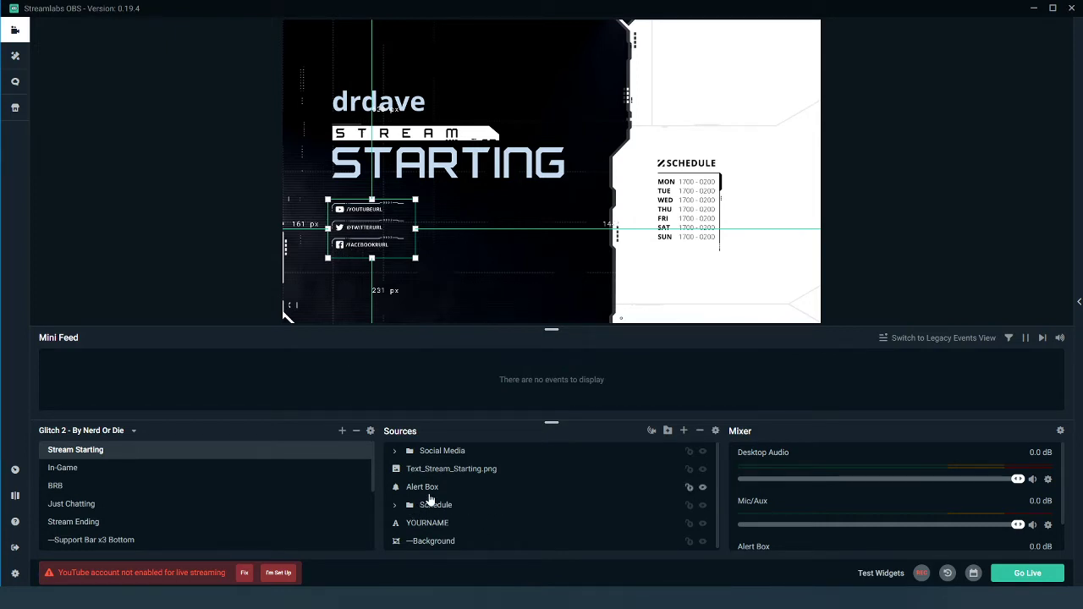
click(394, 451)
scroll(432, 486, down, 2)
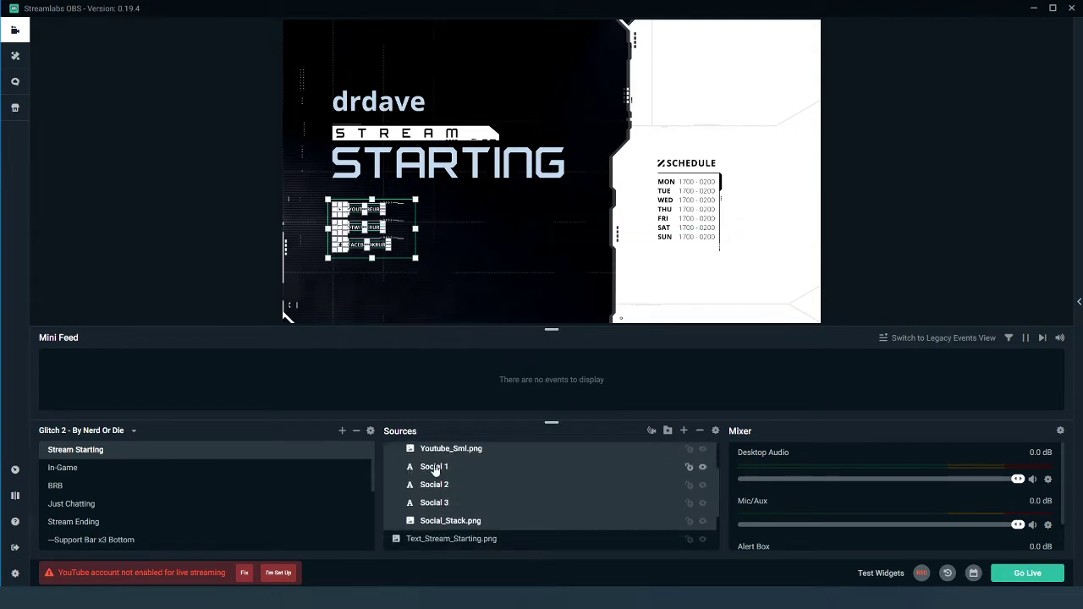
double_click(433, 468)
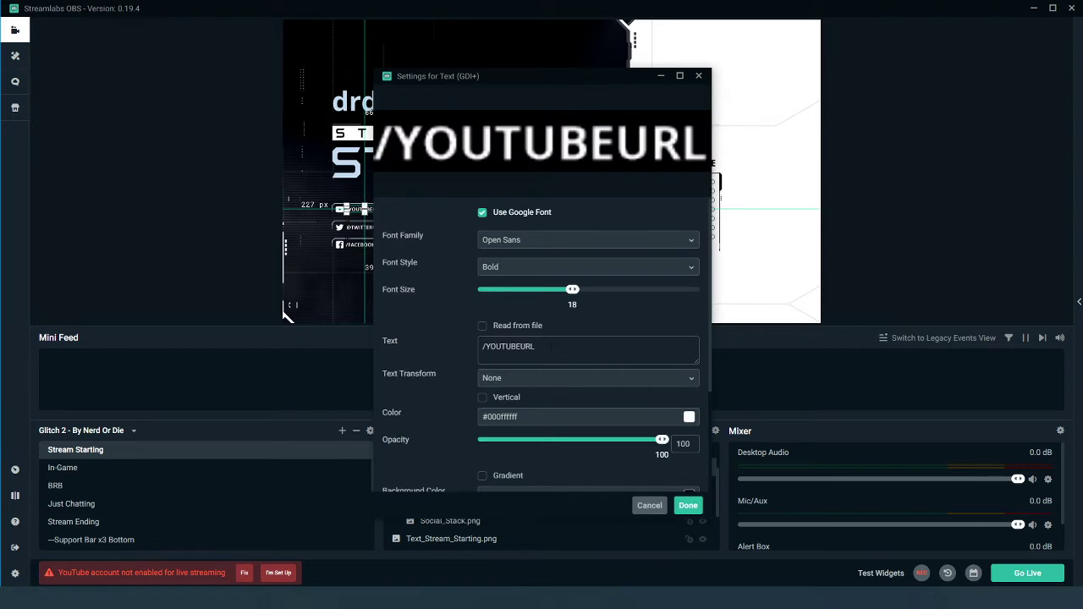
click(551, 346)
key(BackSpace)
key(BackSpace)
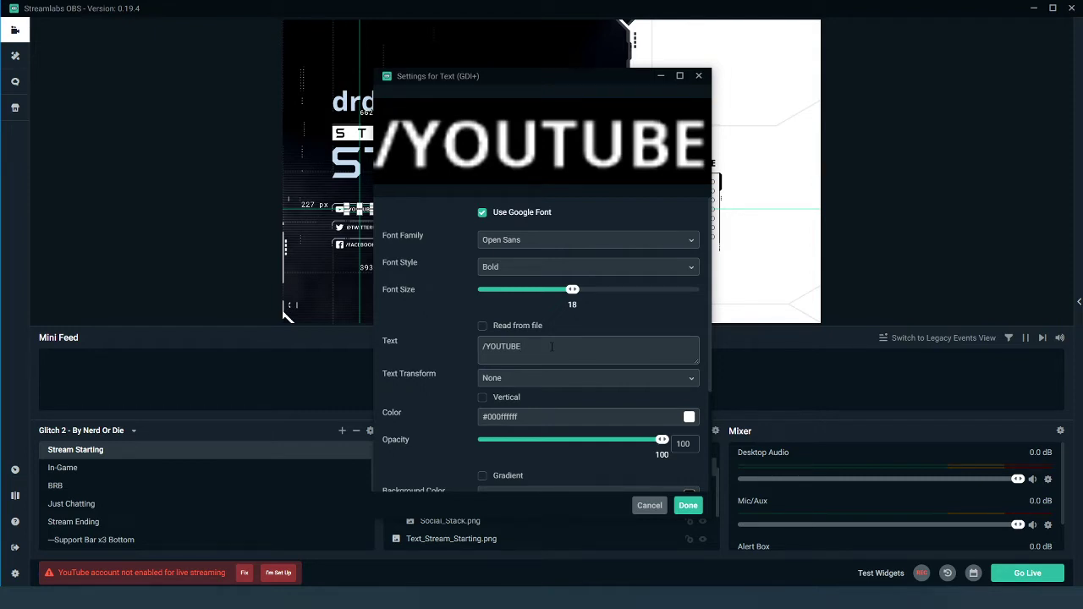
text(.COM/)
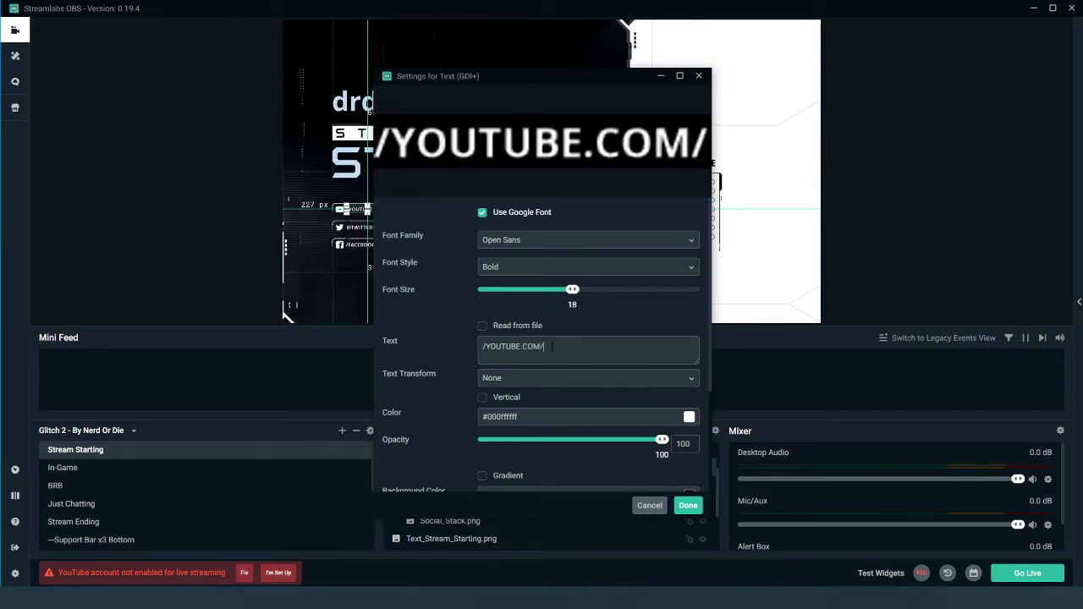
text(DRDAVETECH1)
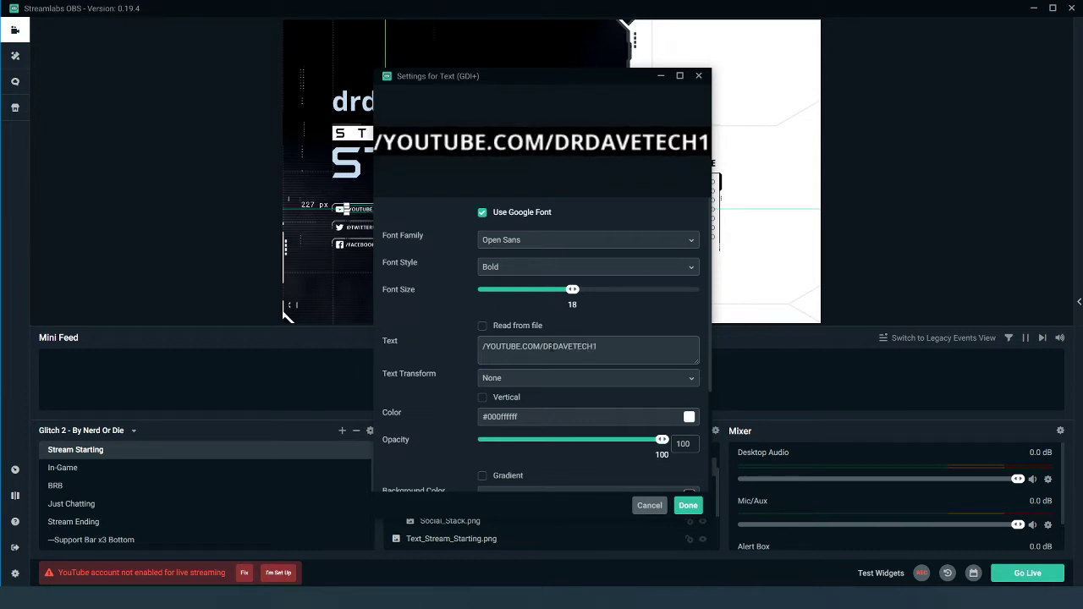
click(687, 504)
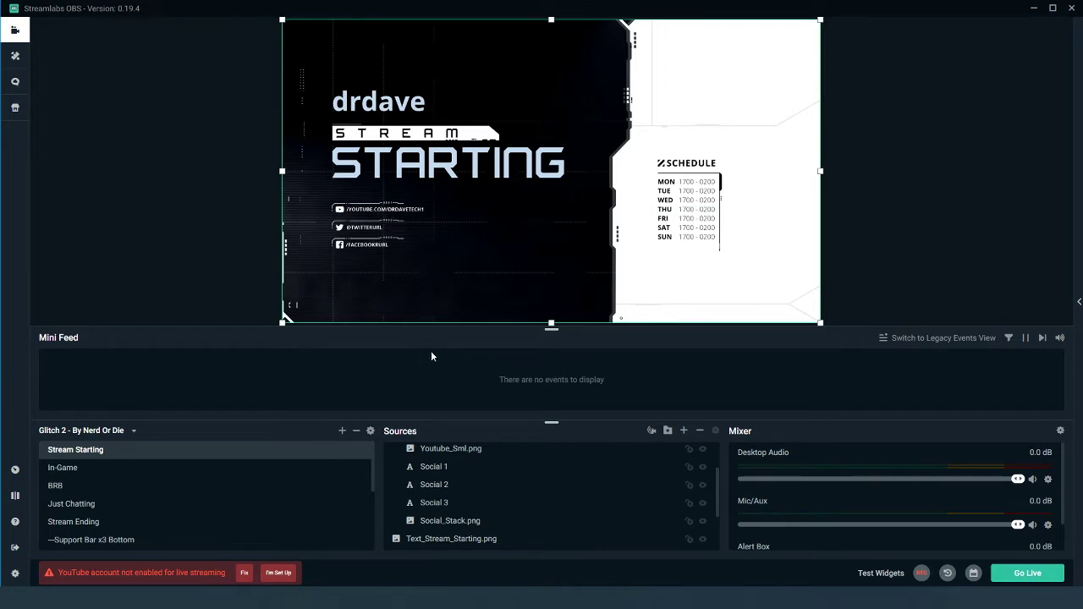
Delete the whole schedule from the Stream Starting scene: Schedule - Right, Schedule - Left, and the Schedule folder with Schedule.png
click(699, 219)
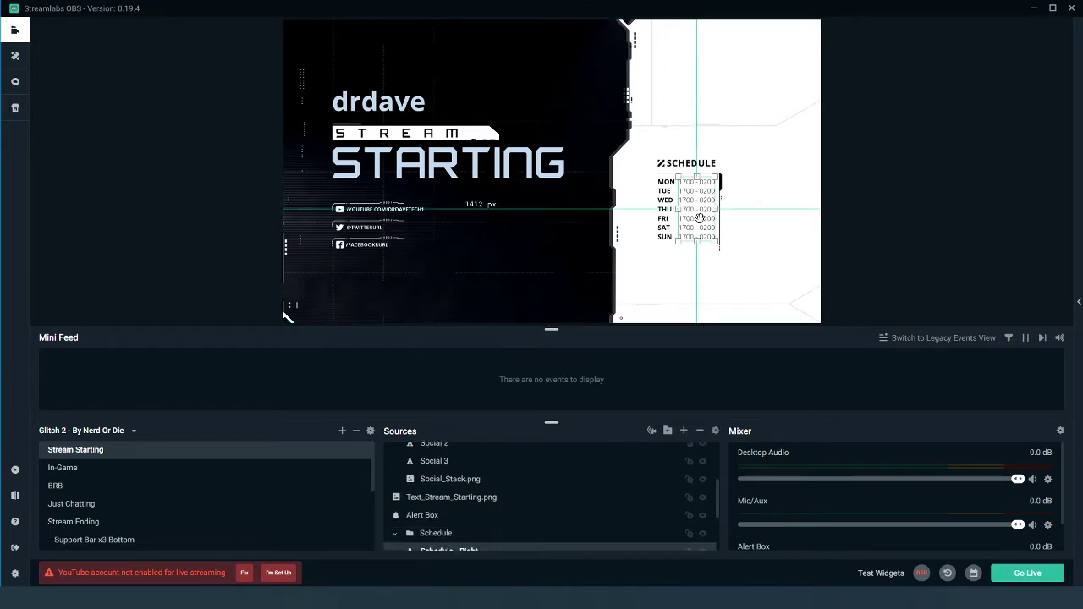
key(Delete)
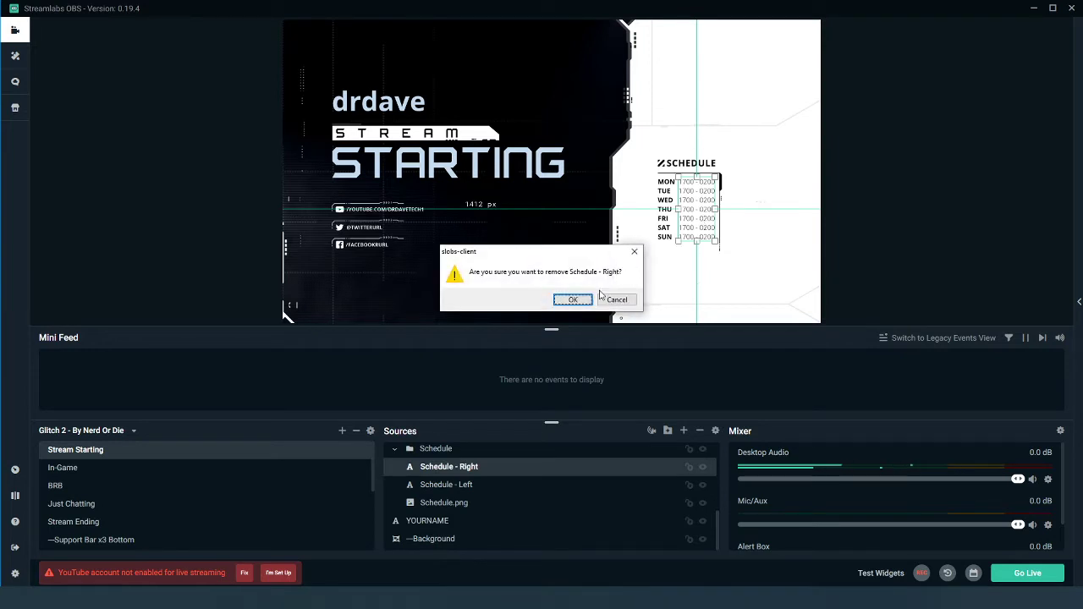
click(572, 302)
click(662, 221)
key(Delete)
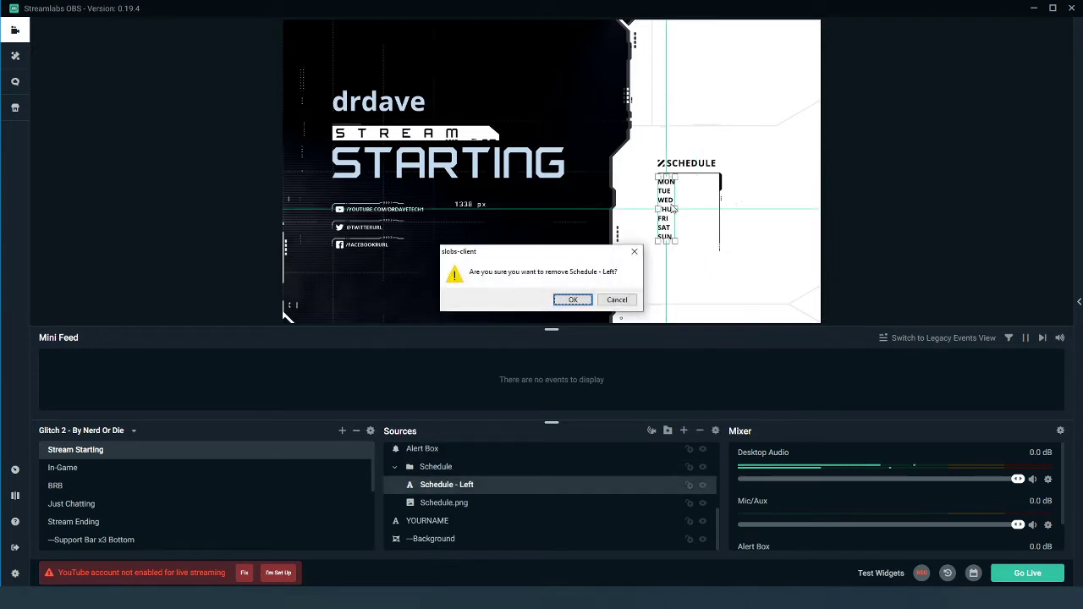
key(Return)
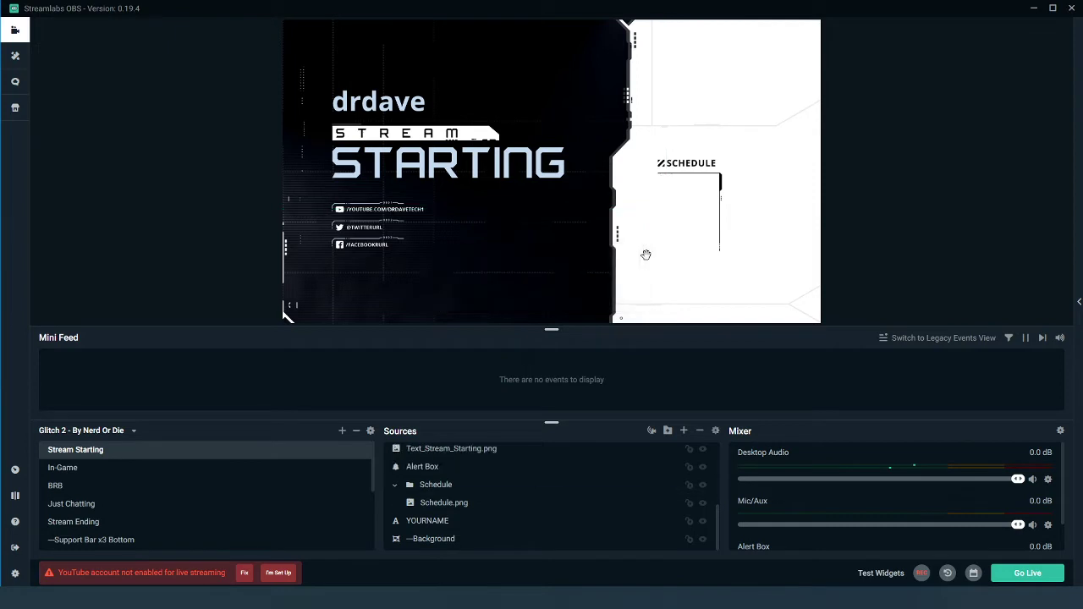
click(690, 165)
key(Delete)
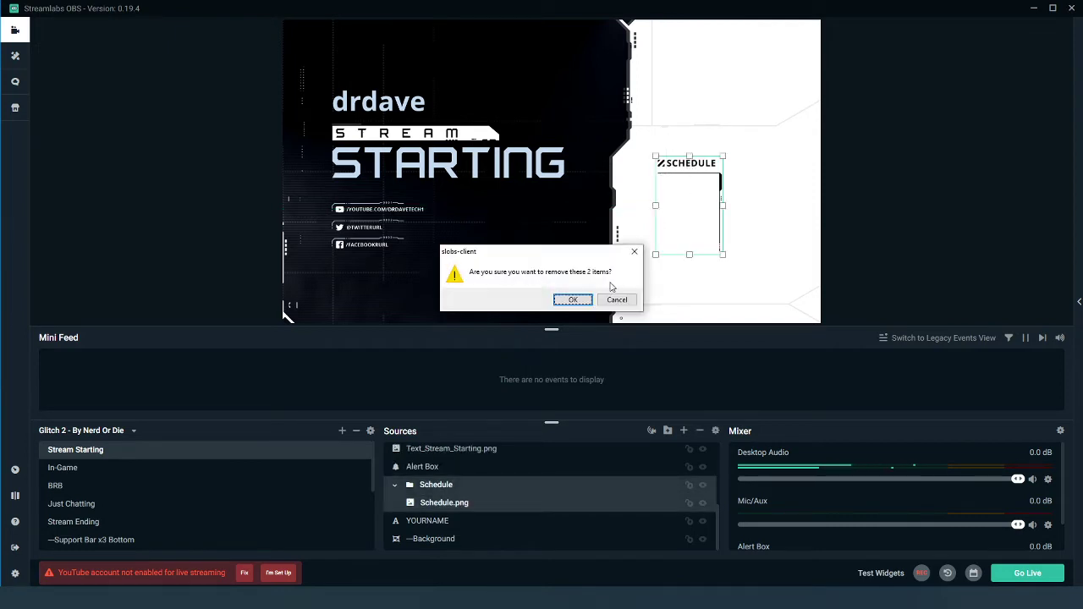
click(558, 303)
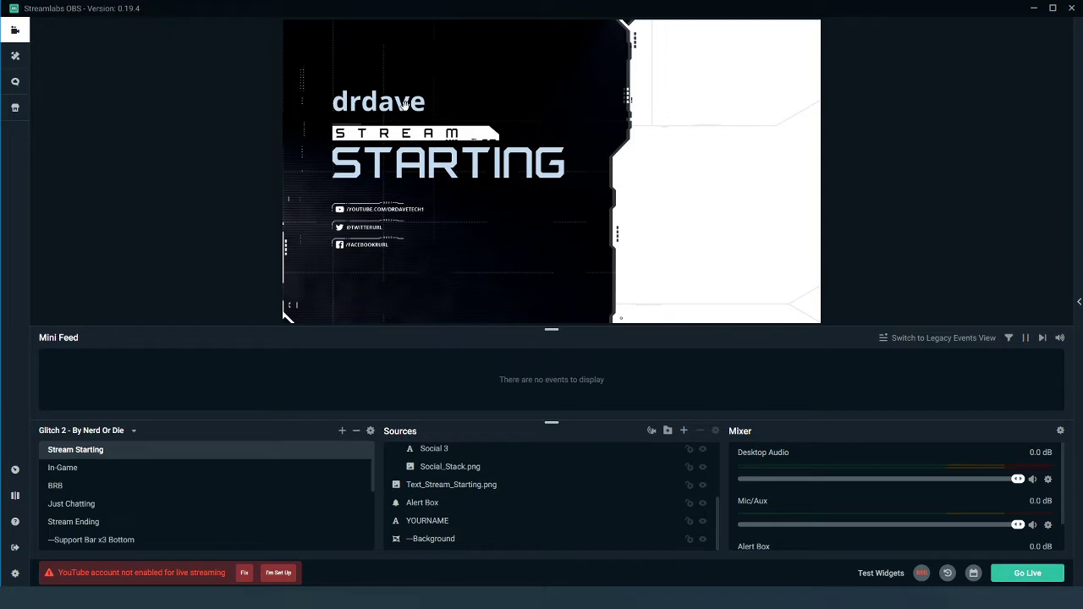
Rename the In-Game scene to "live screen"
click(67, 474)
right_click(67, 475)
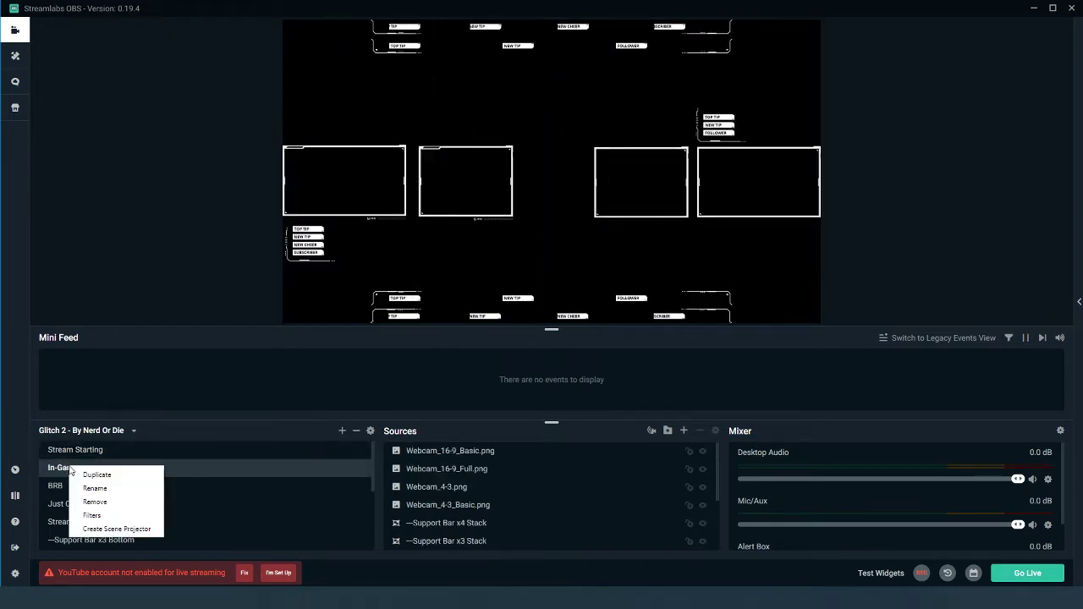
click(103, 489)
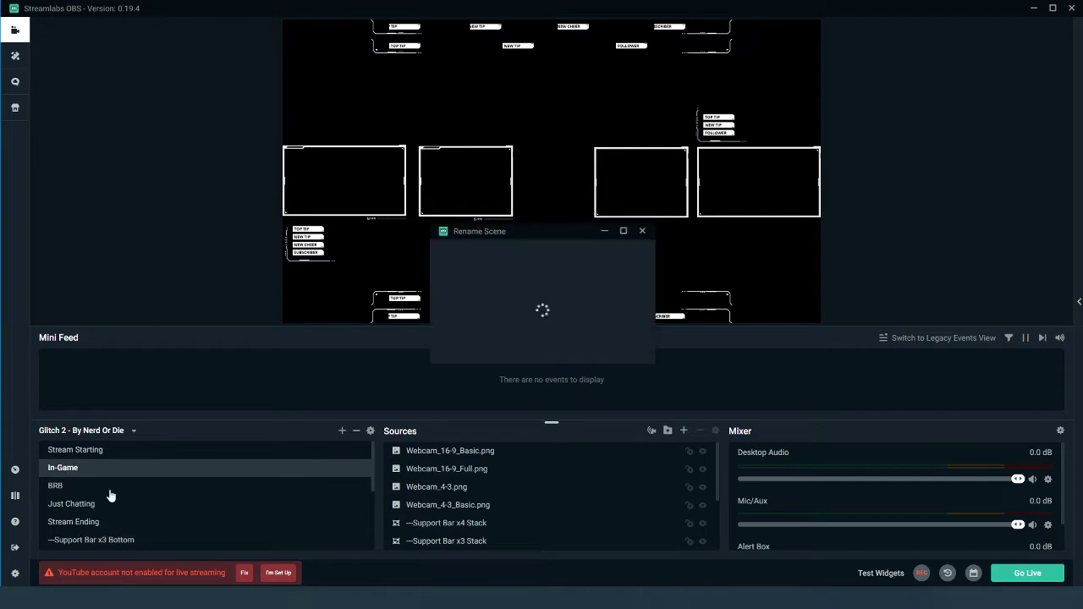
drag(482, 276, 365, 282)
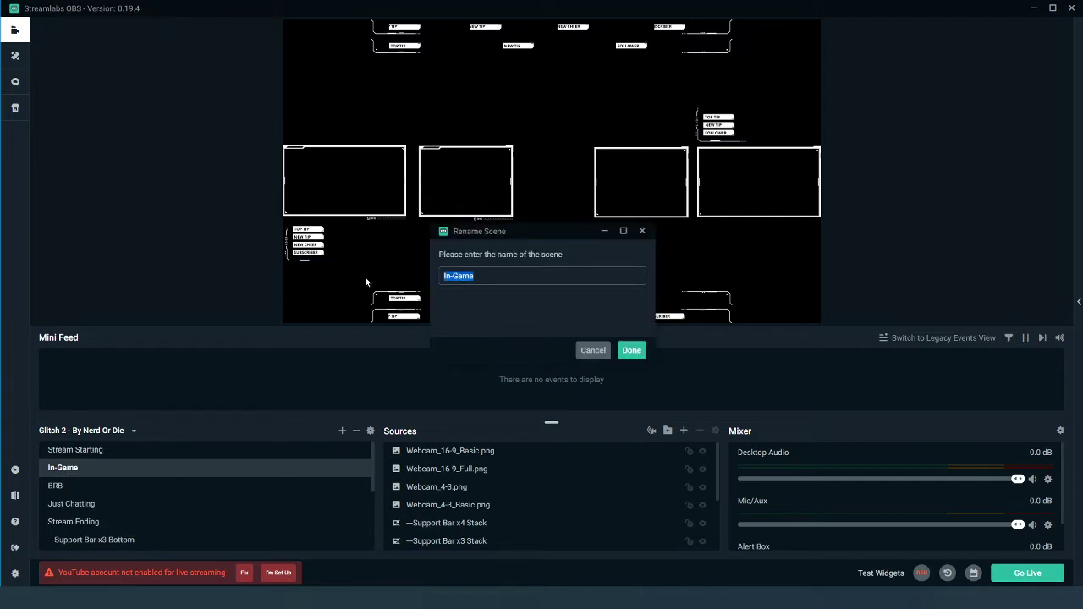
text(live.screen)
click(631, 351)
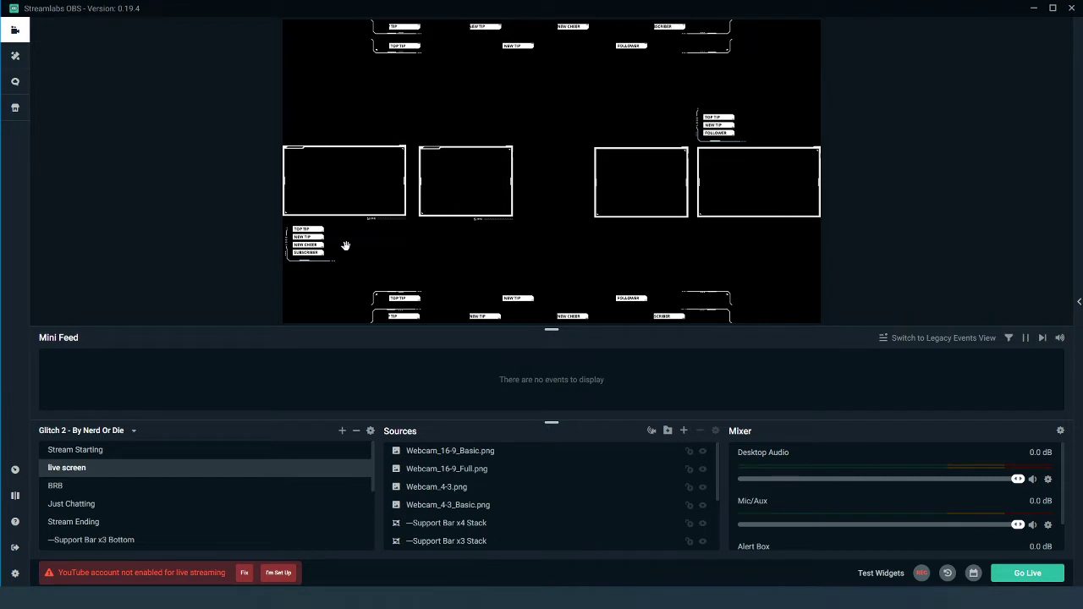
Remove the Support Bar x3 Bottom, Support Bar x3 Top and Support Bar x4 Top sources from the live screen scene
click(517, 299)
drag(517, 300, 516, 279)
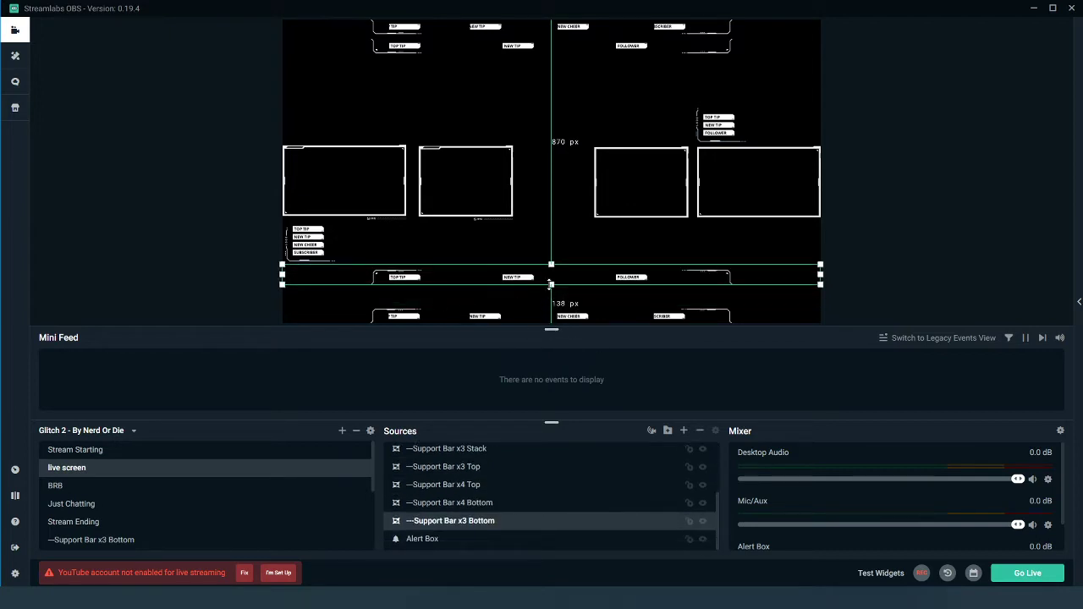
key(Delete)
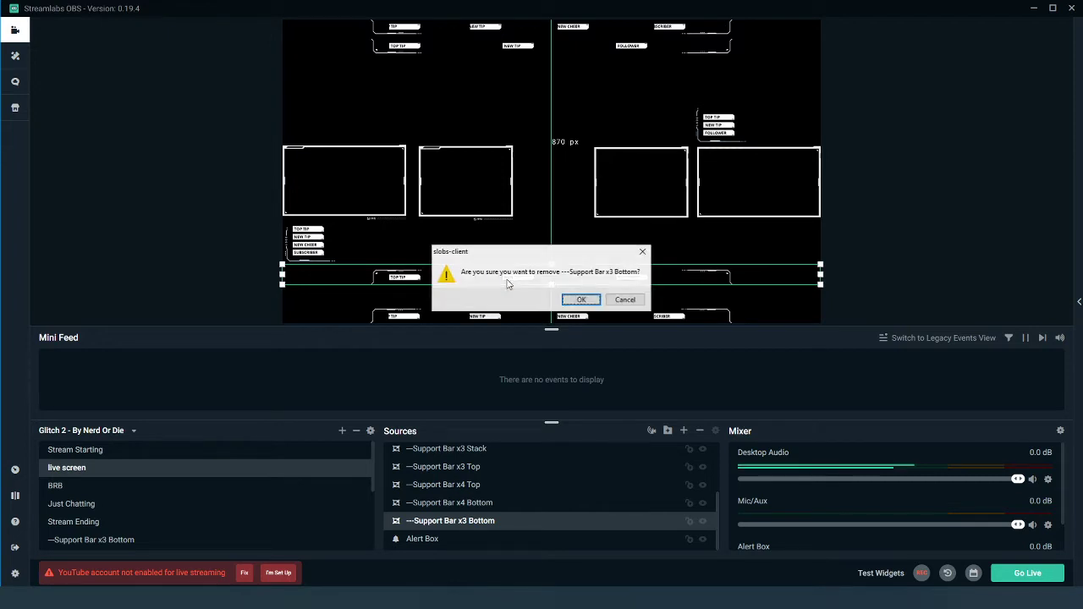
click(580, 295)
click(521, 45)
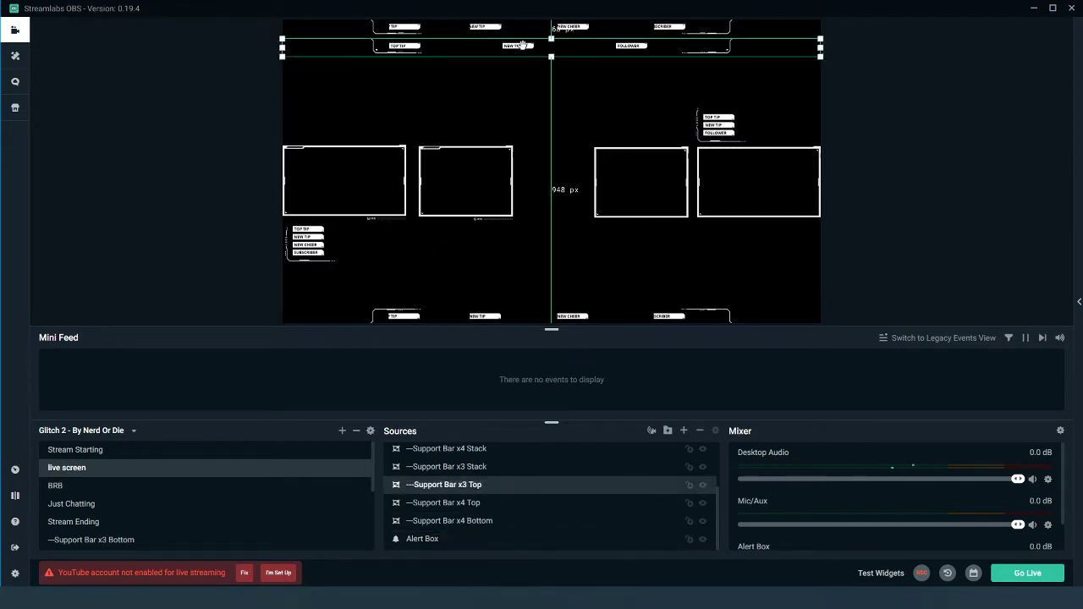
key(Delete)
click(575, 299)
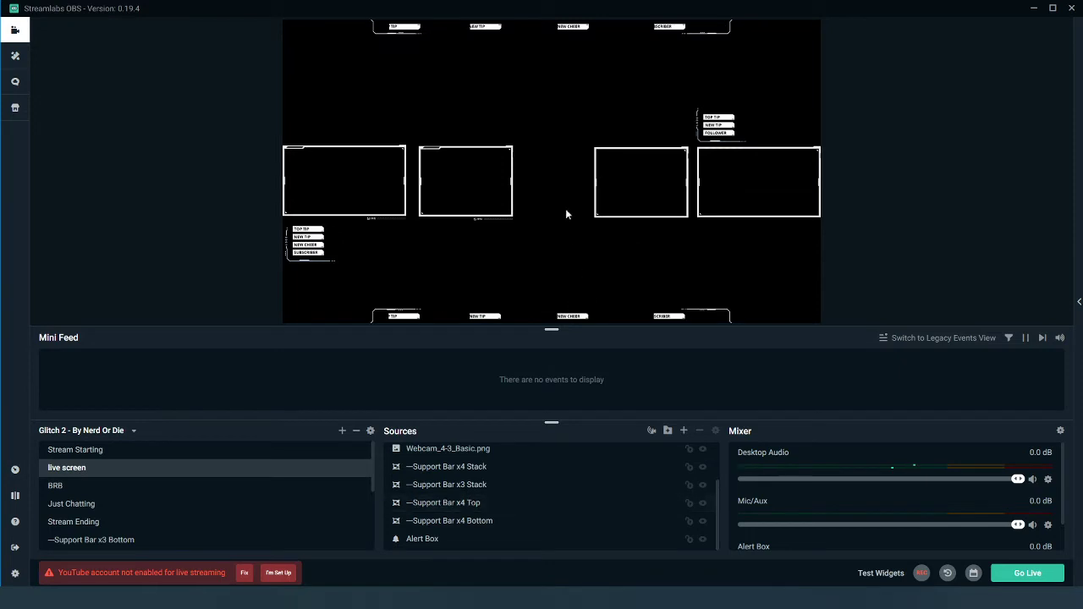
click(546, 37)
key(Delete)
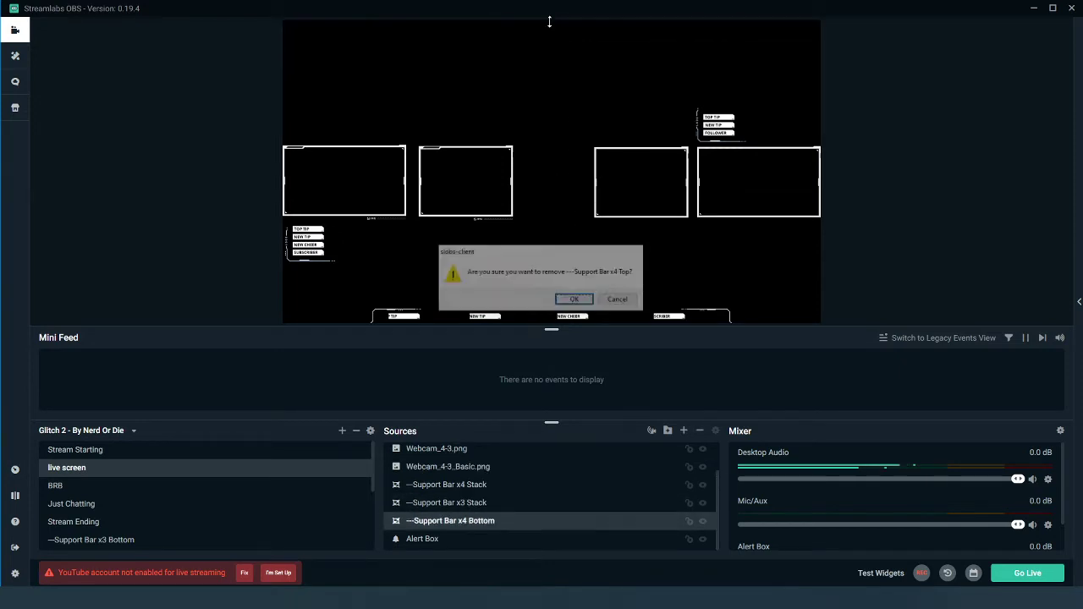
Remove the Support Bar x4 Stack and Support Bar x3 Stack sources from the live screen scene
key(Return)
click(319, 245)
key(Delete)
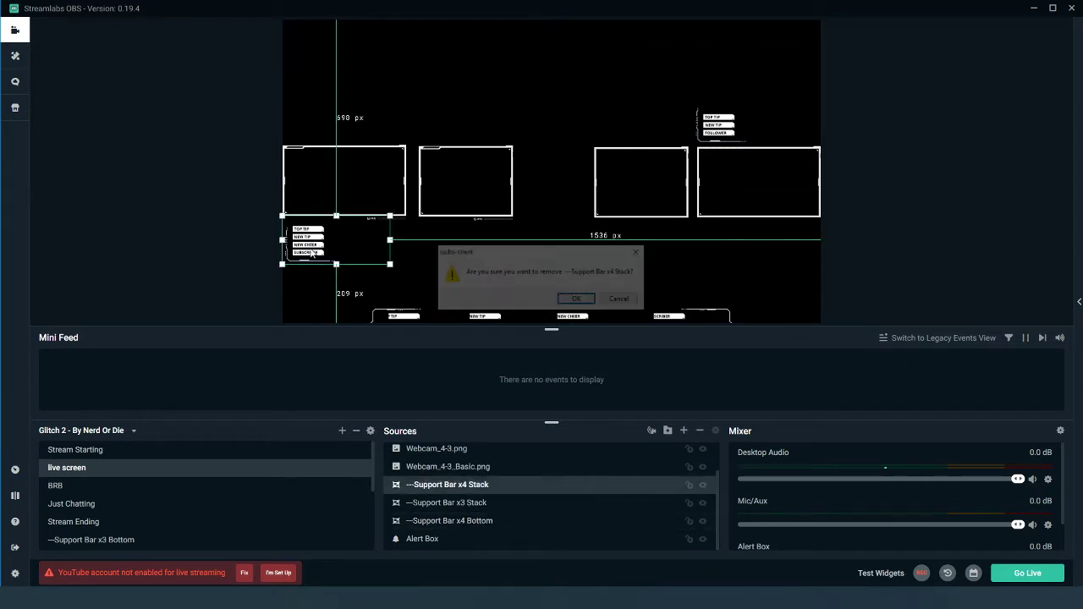
key(Return)
click(715, 126)
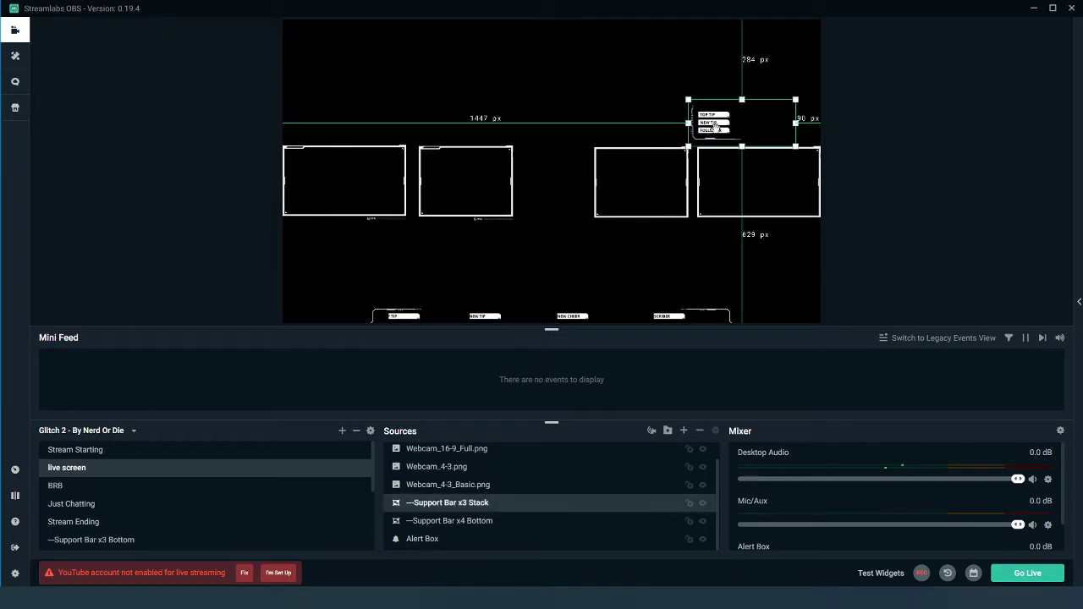
key(Delete)
key(Return)
Remove the extra webcam frames Webcam_4-3_Basic.png, Webcam_4-3.png and Webcam_16-9_Full.png from the live screen scene
click(643, 184)
key(Delete)
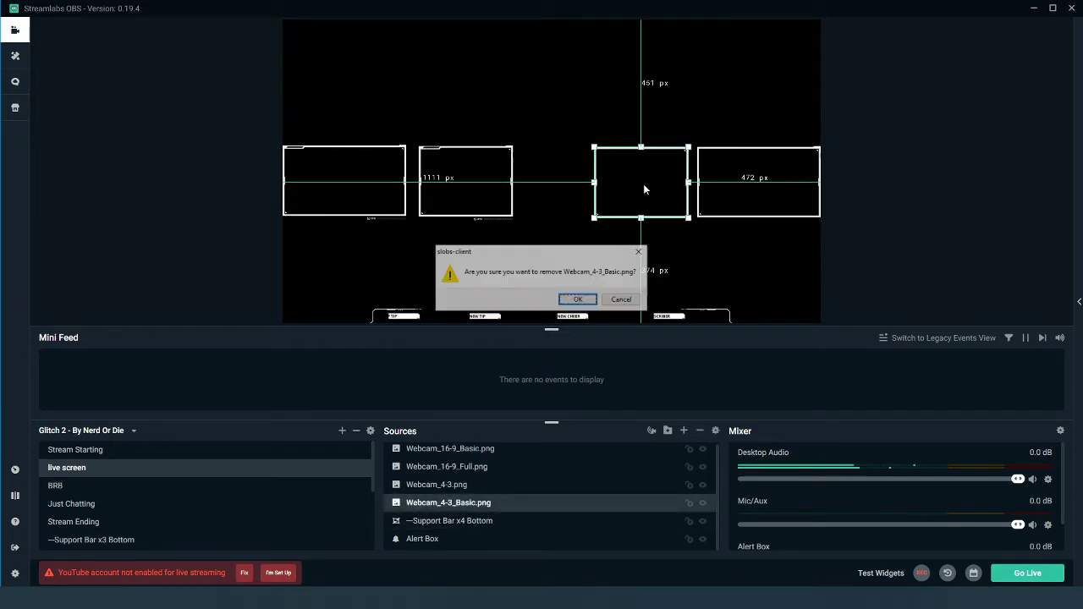
key(Return)
click(479, 183)
key(Delete)
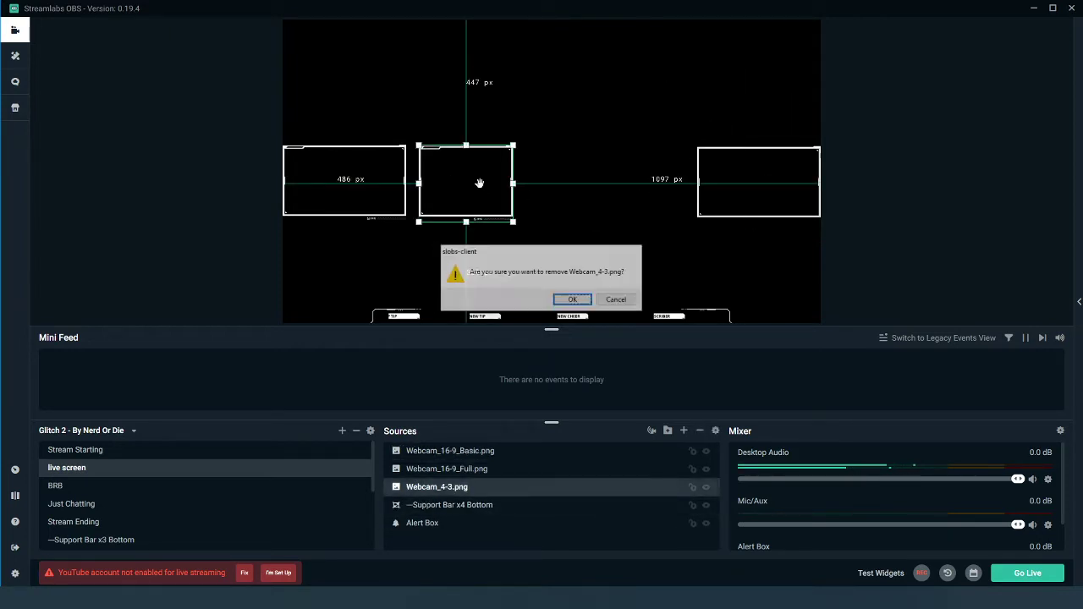
key(Return)
click(347, 183)
key(Delete)
key(Return)
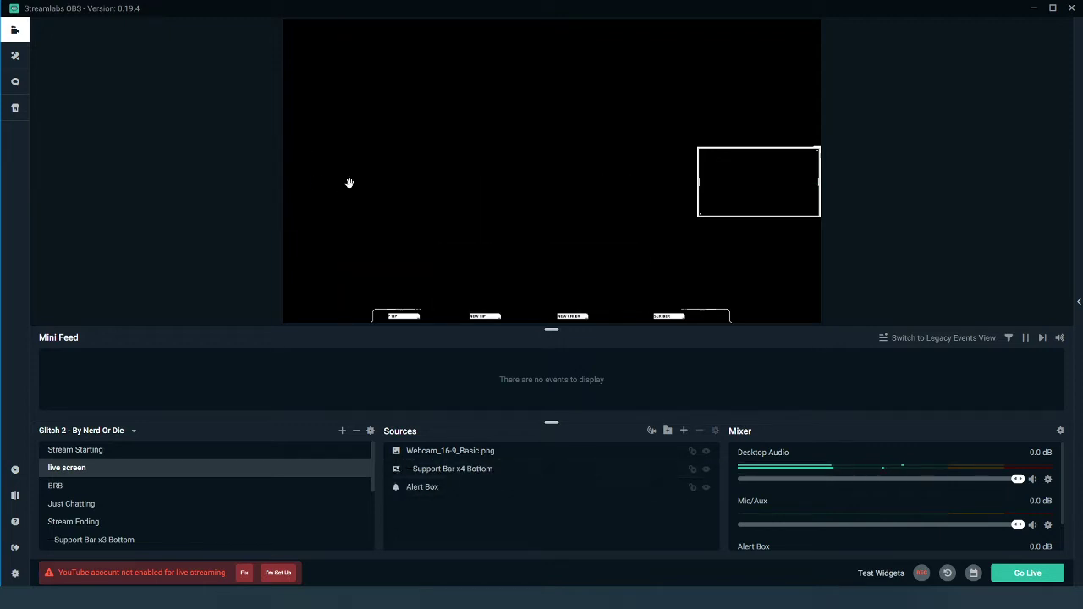
Move the Webcam_16-9_Basic.png frame inward to about 76 px from the canvas's right edge and remove the Support Bar x4 Bottom source
drag(761, 182, 743, 177)
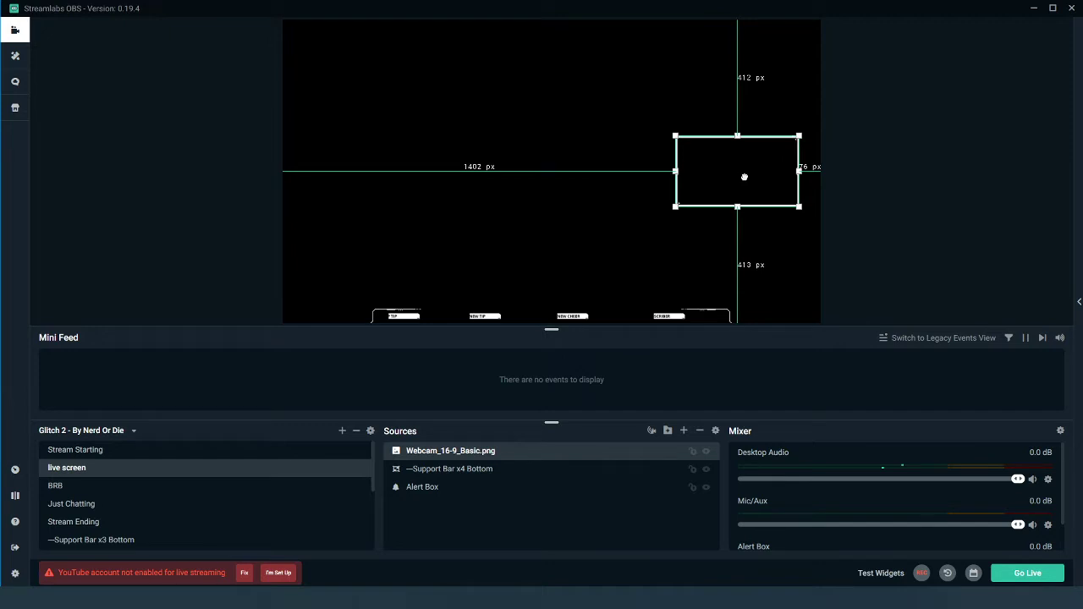
click(671, 256)
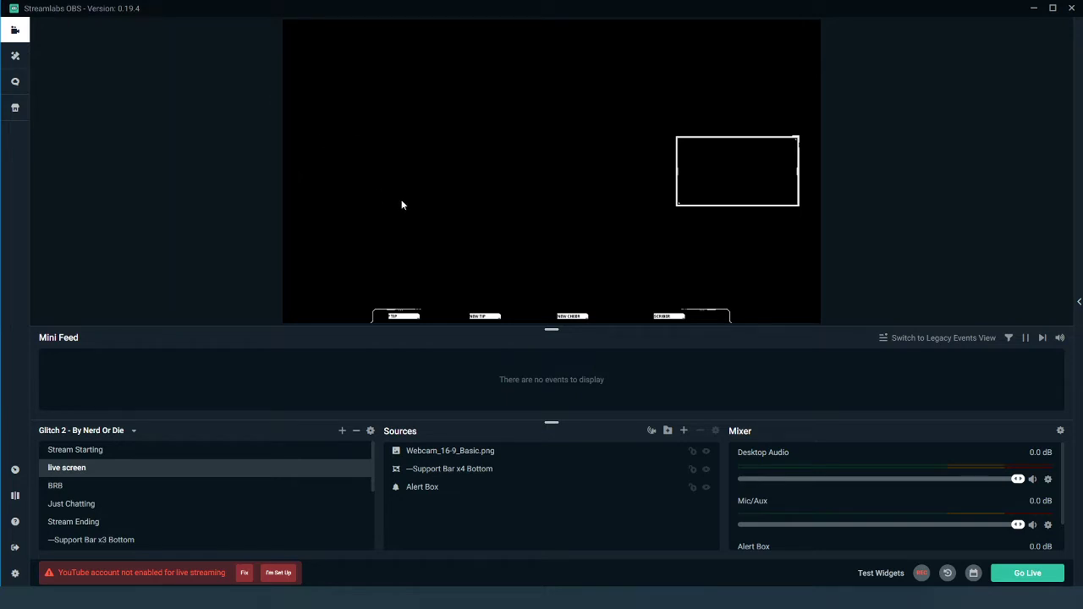
click(536, 315)
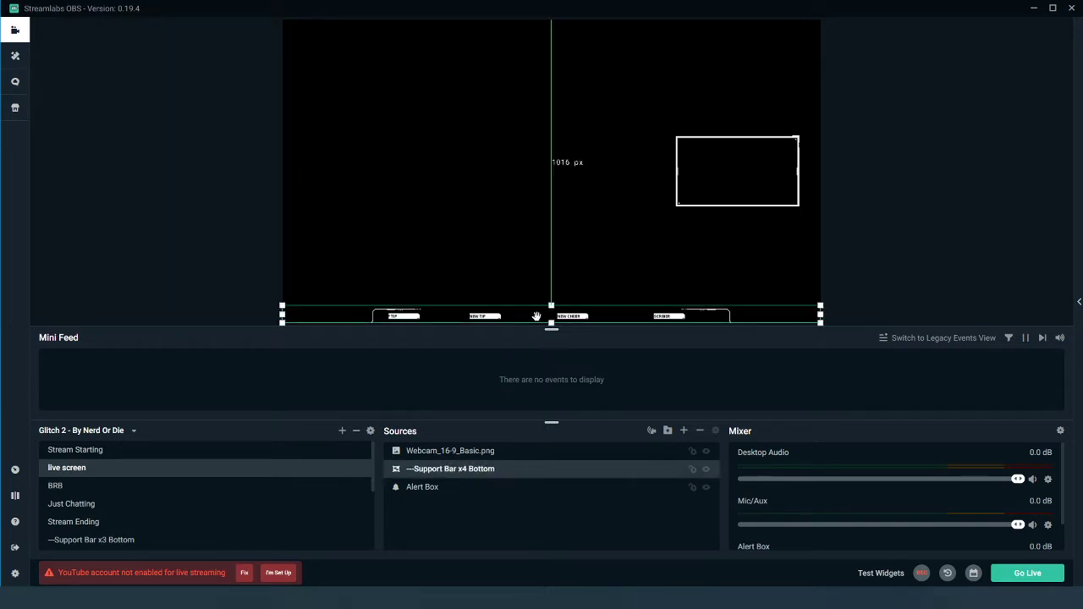
click(526, 189)
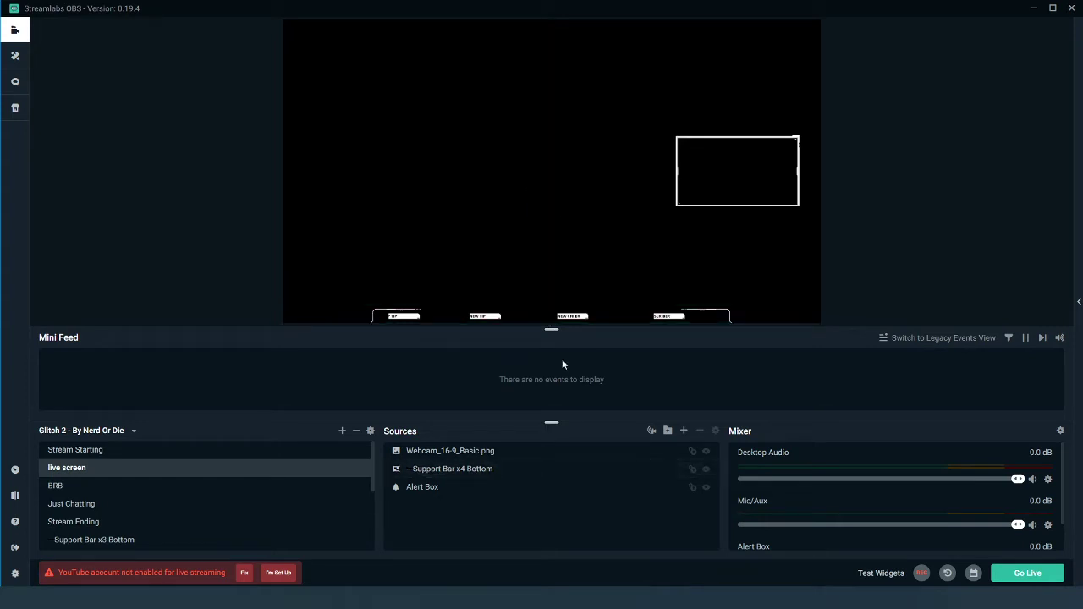
click(533, 319)
key(Delete)
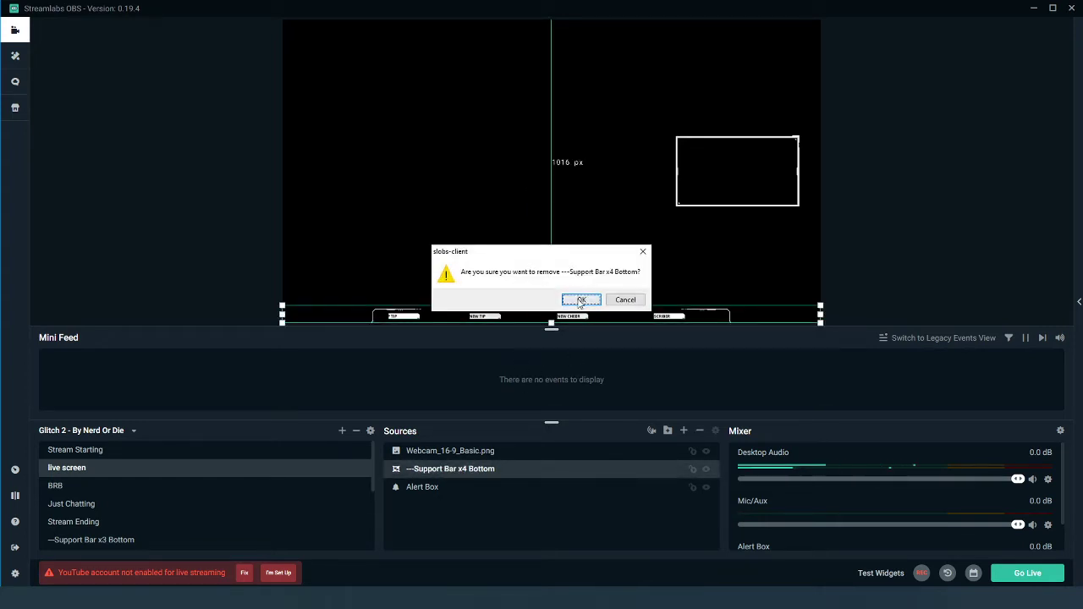
click(581, 300)
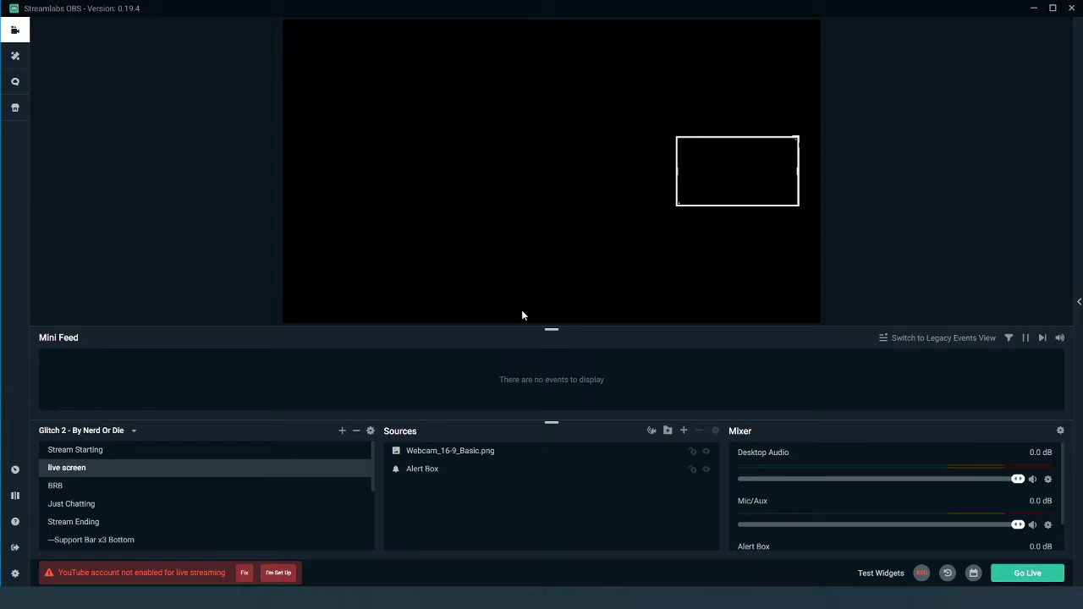
Hide the Webcam_16-9_Basic.png source in the live screen scene and show it again
click(706, 455)
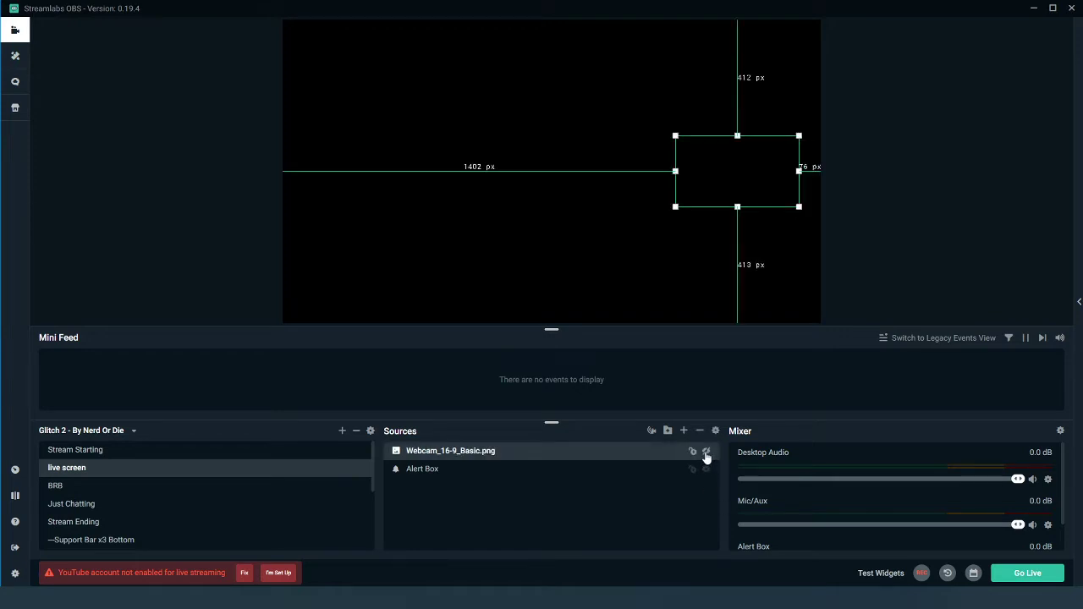
click(899, 272)
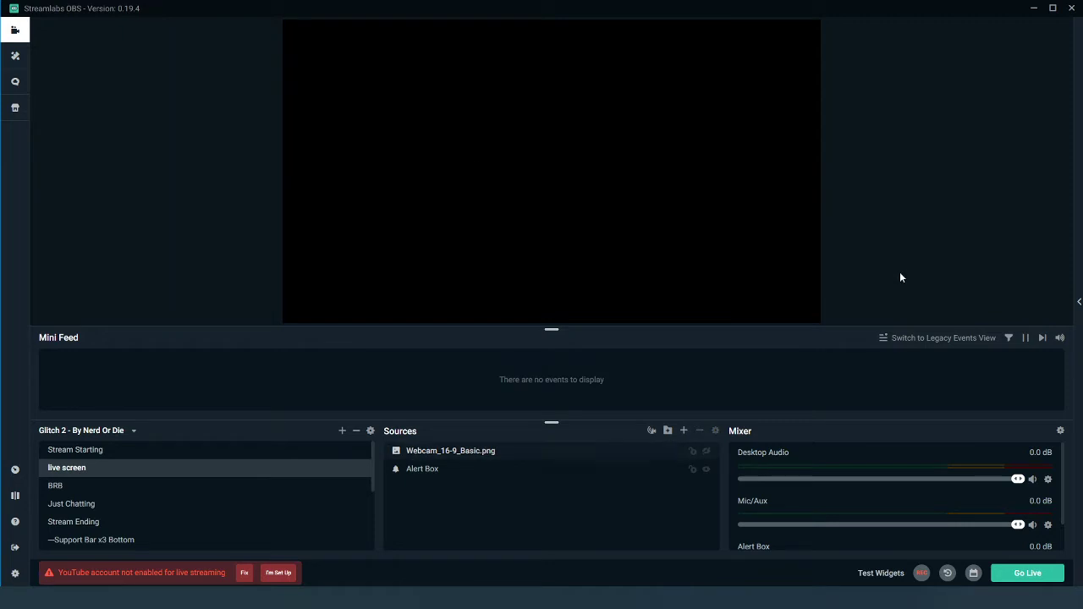
click(701, 454)
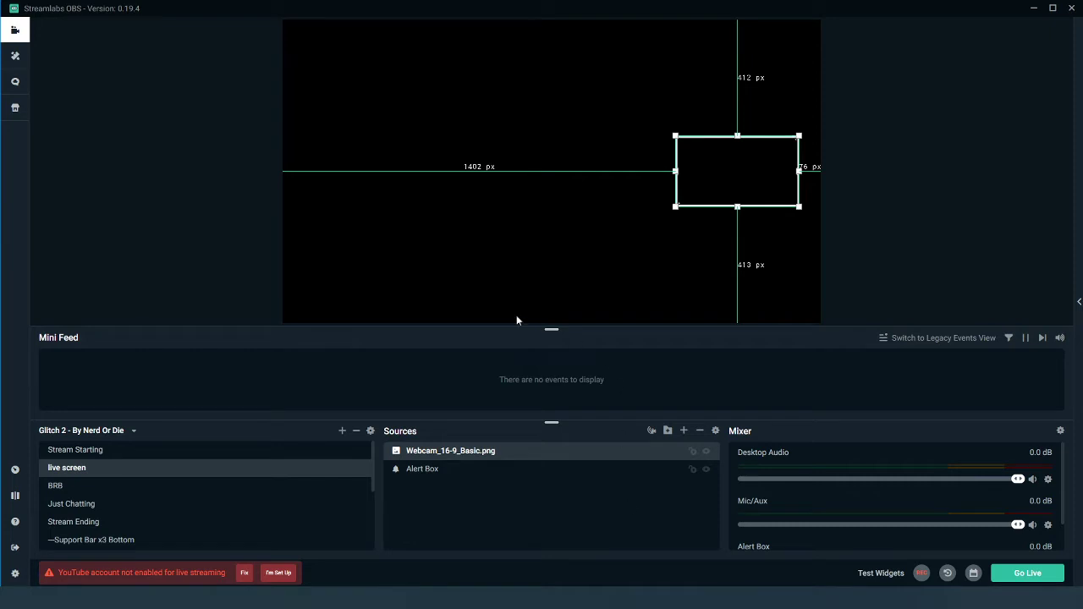
click(203, 195)
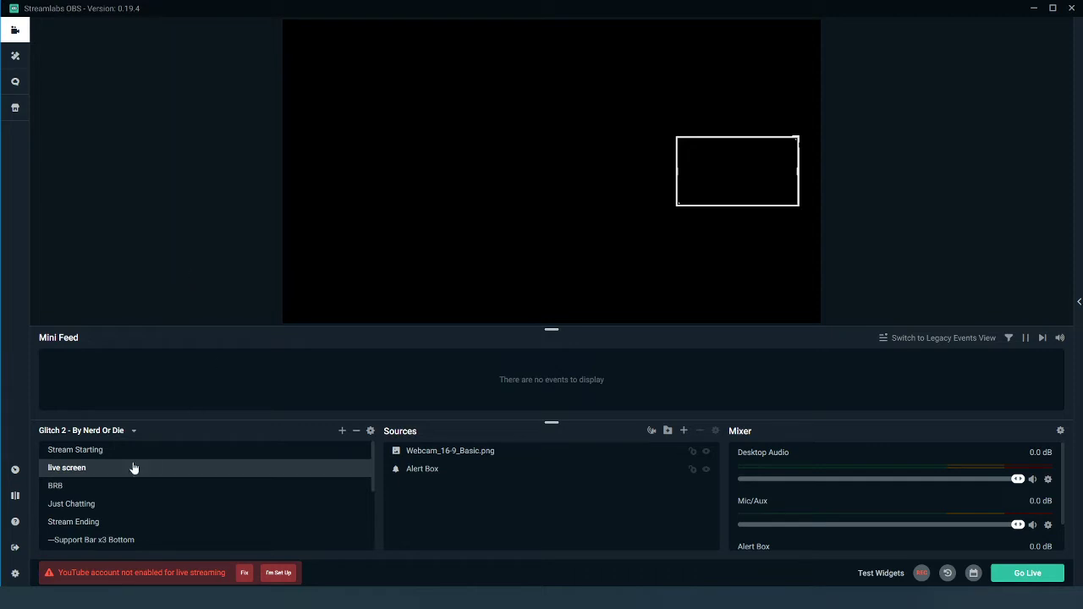
Review the layouts of the Stream Starting, live screen, BRB and Just Chatting scenes, including the BRB chat box
click(109, 451)
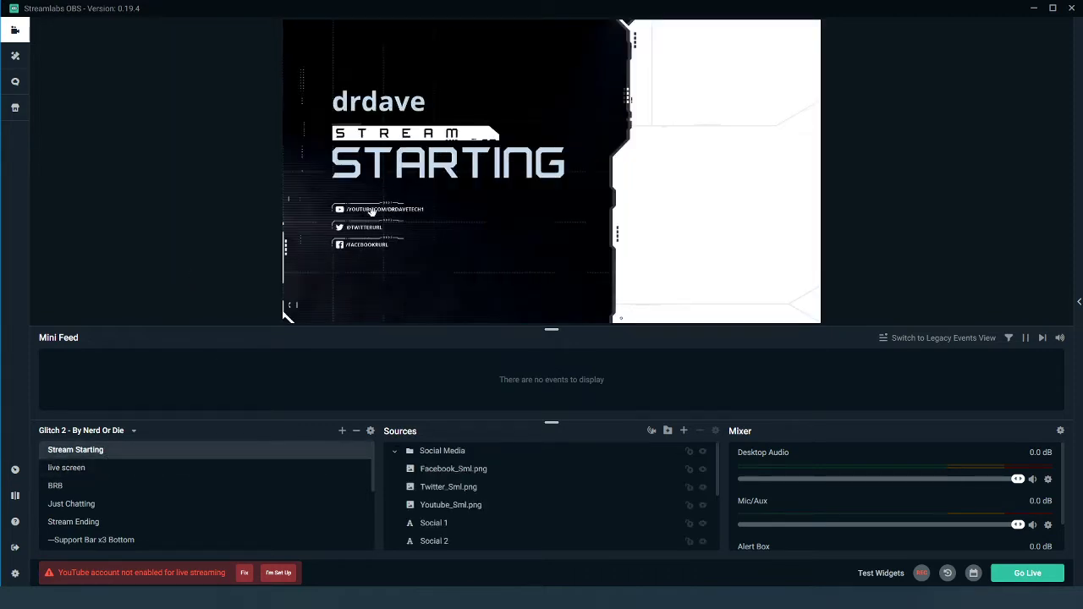
mouse_move(373, 214)
mouse_down()
mouse_move(446, 217)
mouse_move(746, 158)
mouse_move(734, 155)
mouse_move(711, 201)
mouse_move(373, 209)
mouse_up()
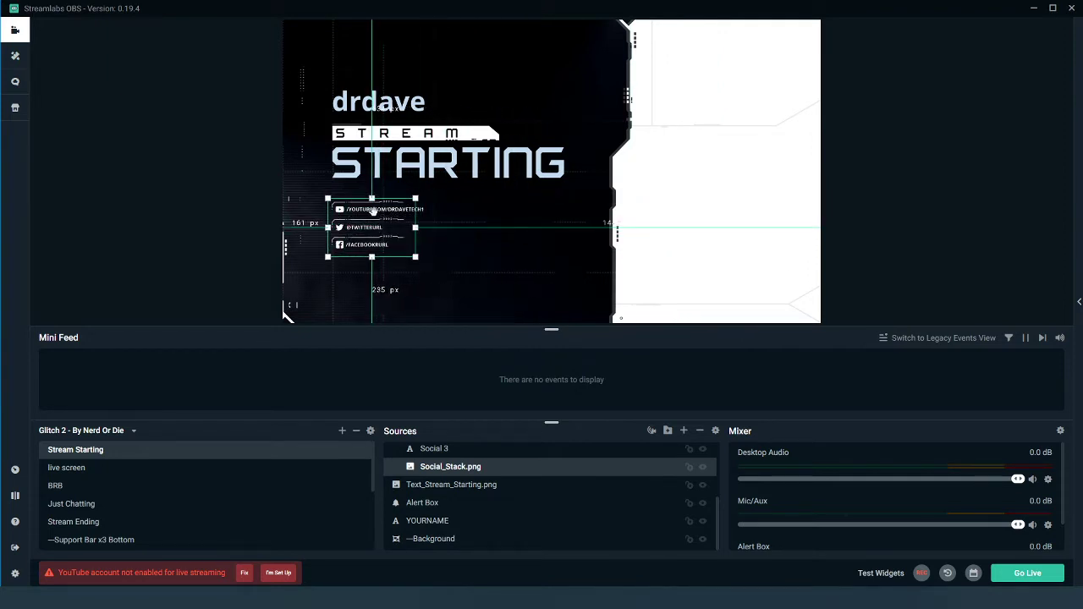
click(461, 250)
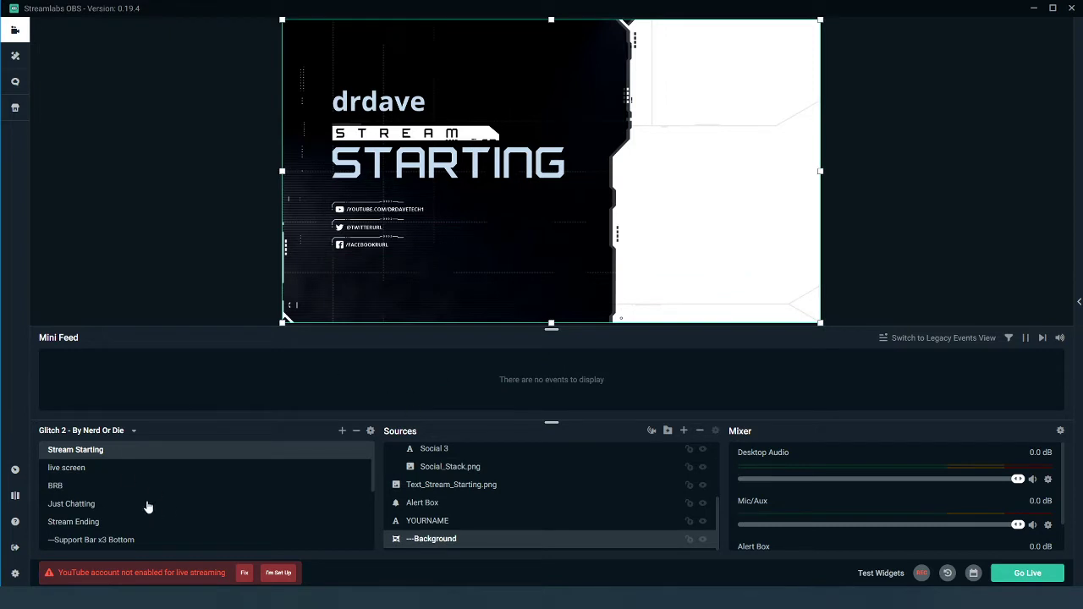
click(70, 472)
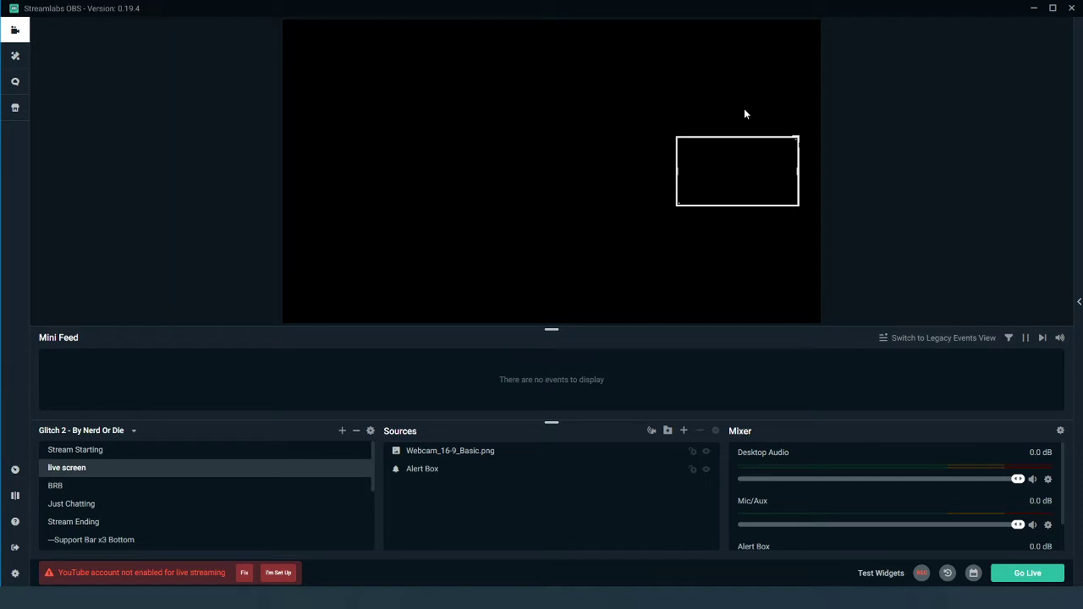
click(55, 487)
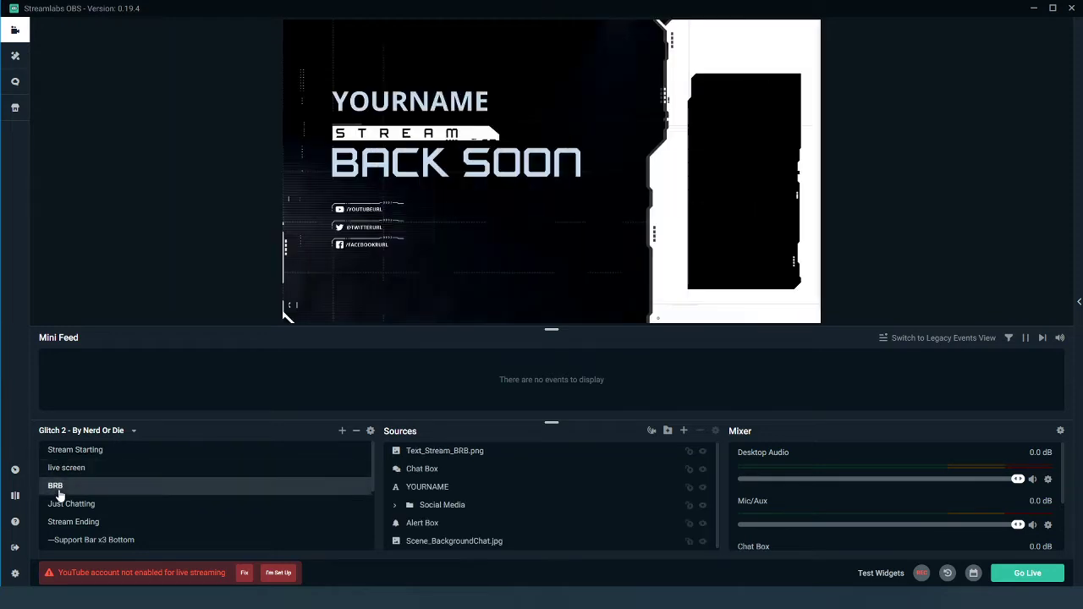
click(734, 242)
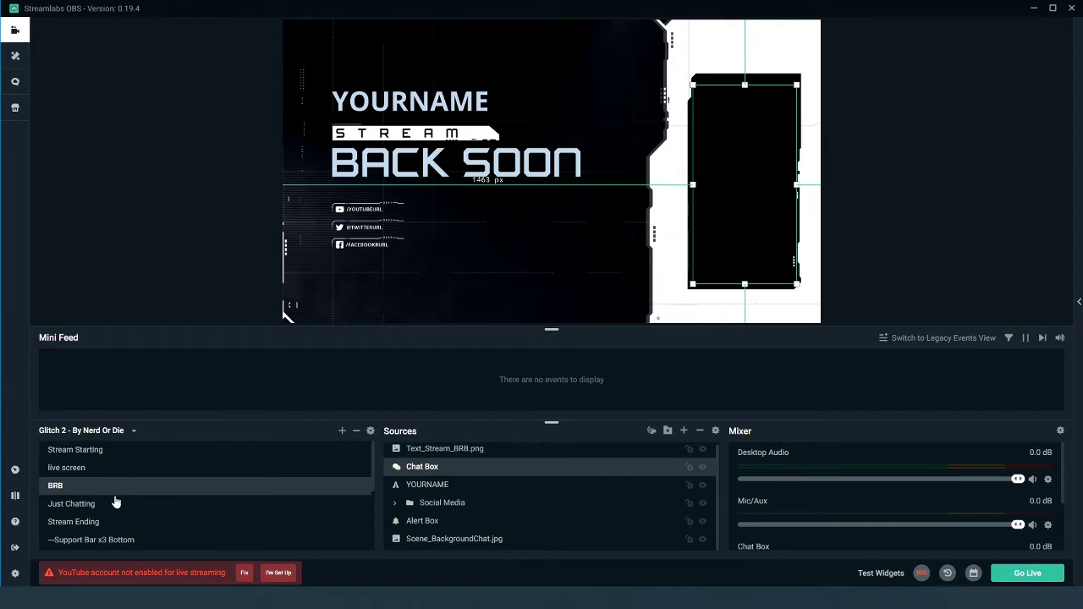
click(80, 505)
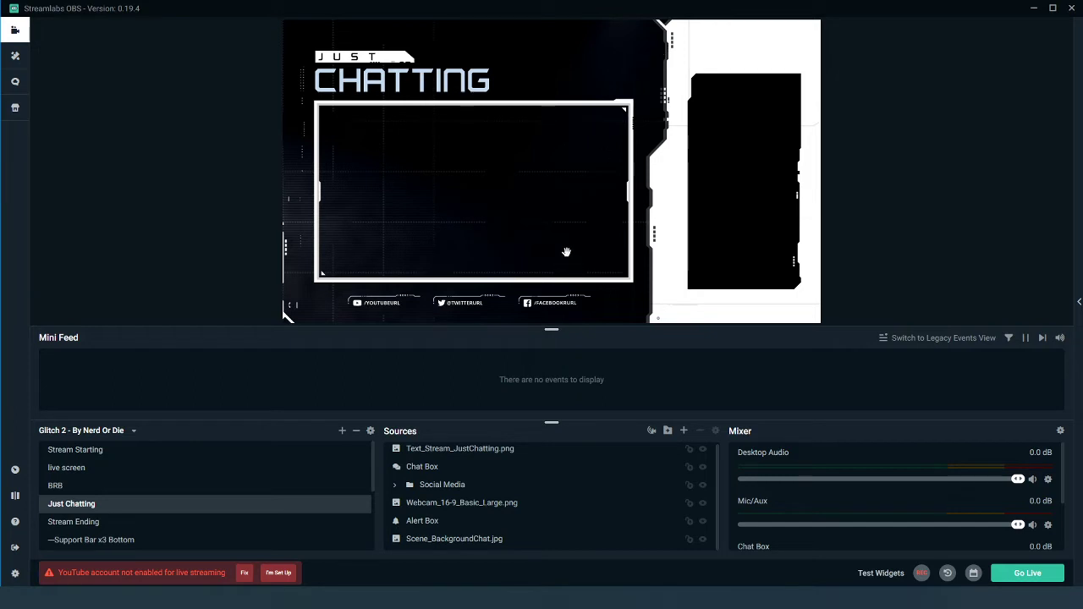
Add a Video Capture Device source to the live screen scene, using HD Pro Webcam C920 with Resolution/FPS Type set to Device Default
click(76, 469)
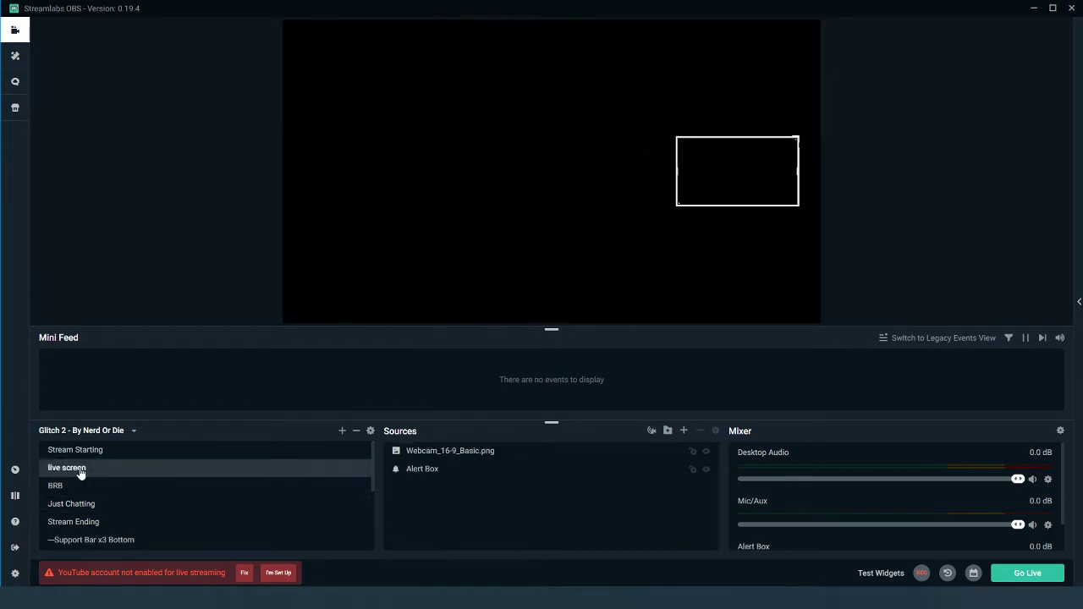
click(684, 433)
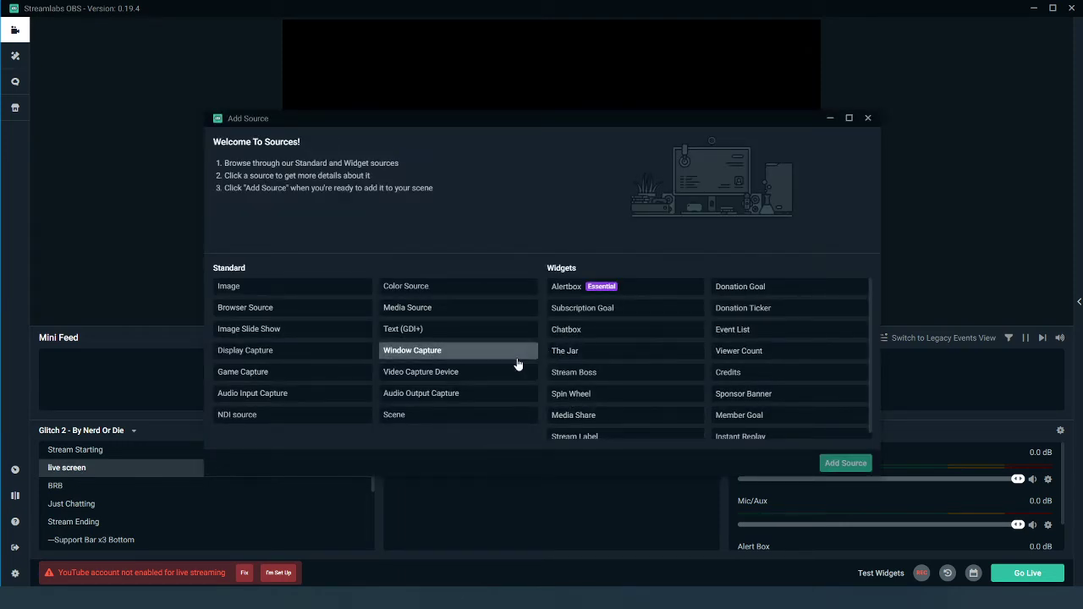
click(867, 118)
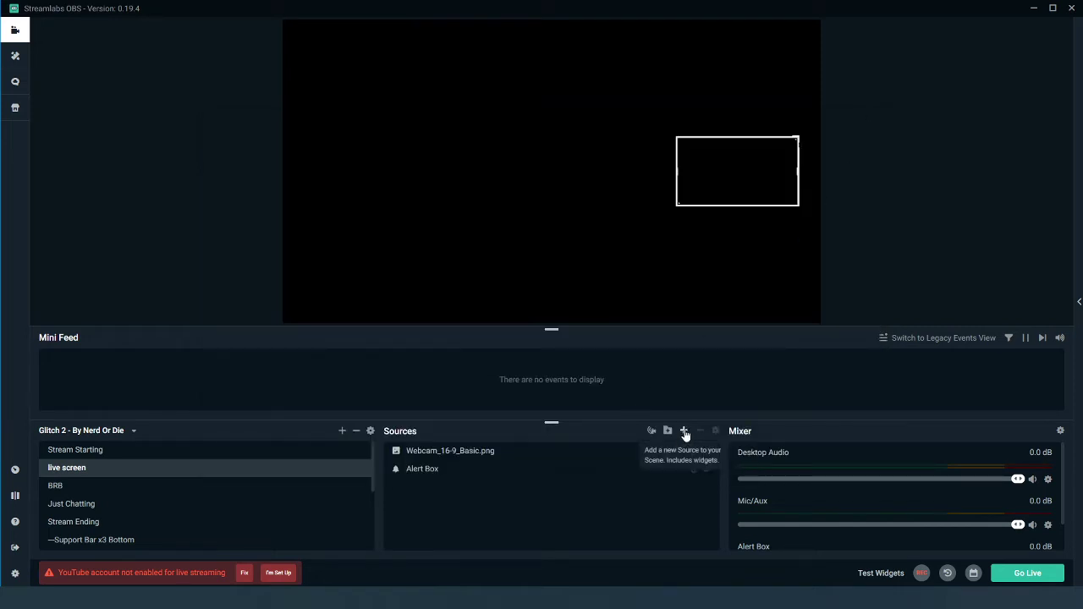
click(686, 432)
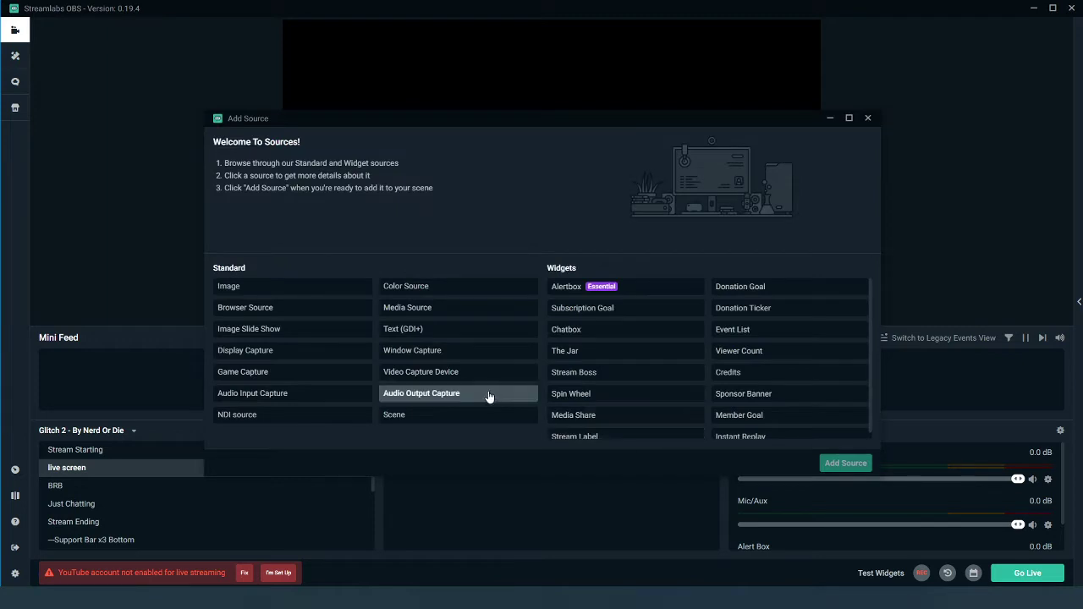
double_click(418, 379)
click(676, 372)
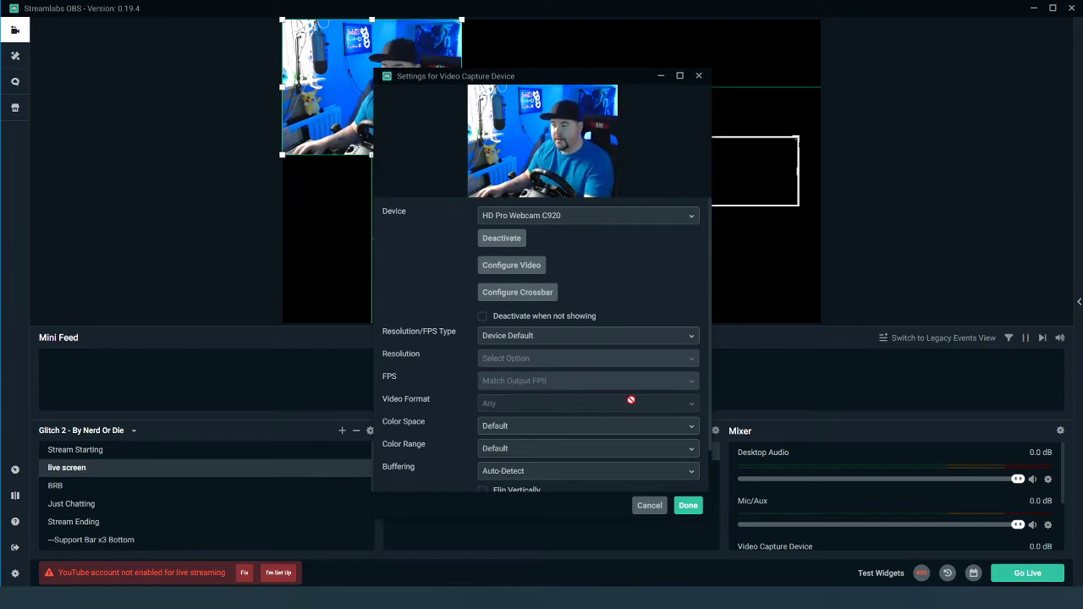
click(565, 337)
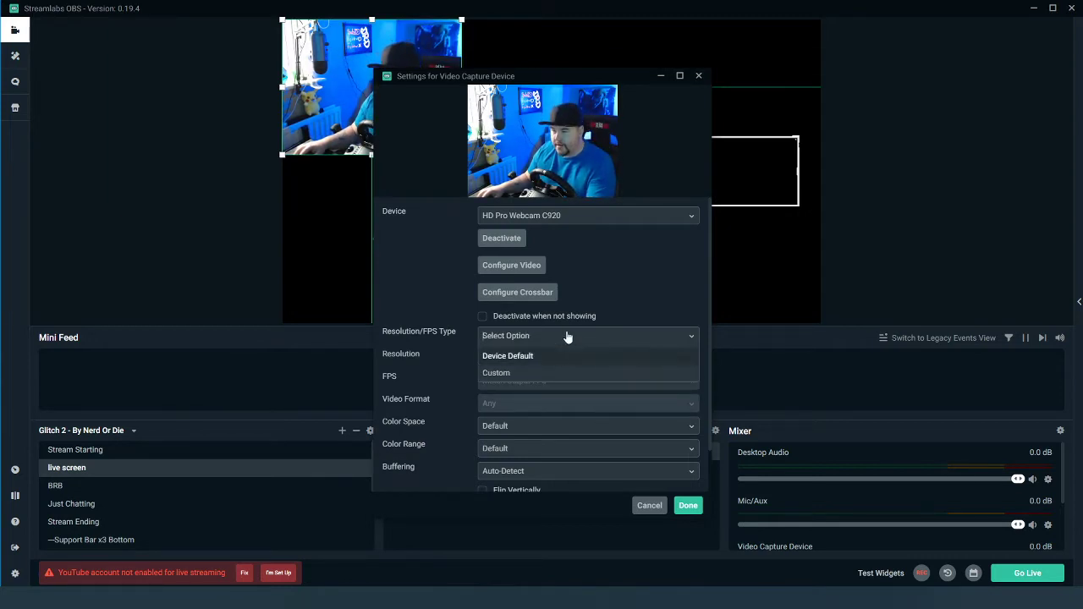
click(537, 356)
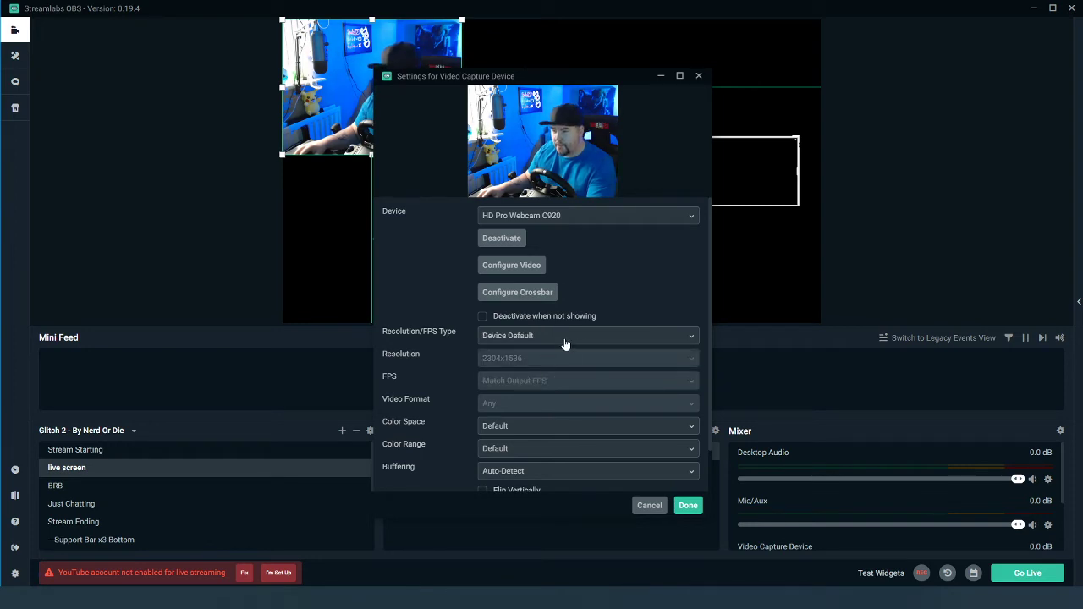
click(687, 505)
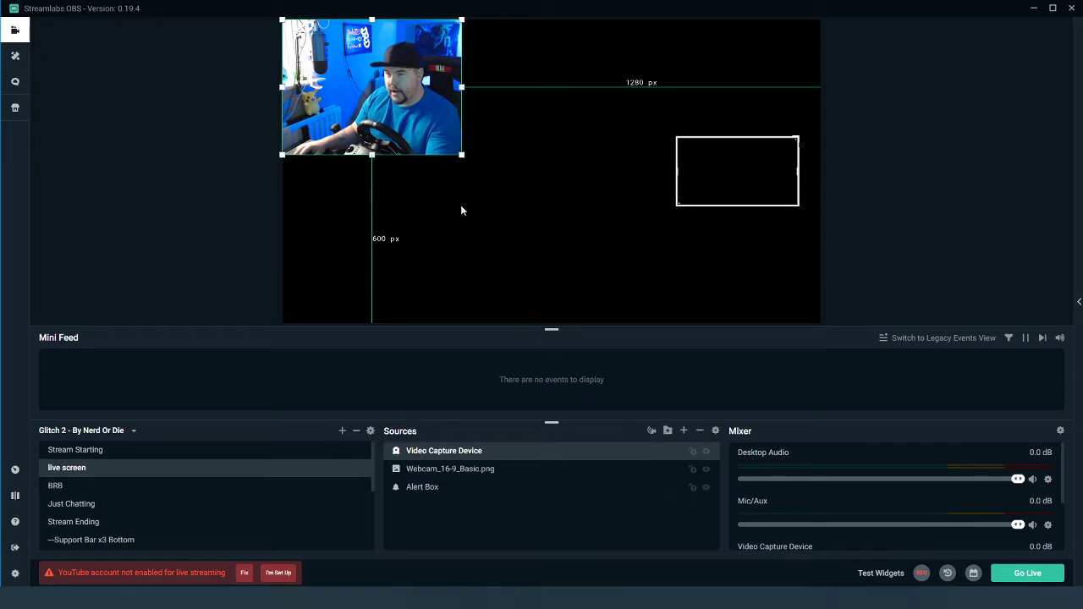
Move and resize the webcam video to fit the webcam frame, and place Video Capture Device below Webcam_16-9_Basic.png in the source order
drag(368, 114, 706, 230)
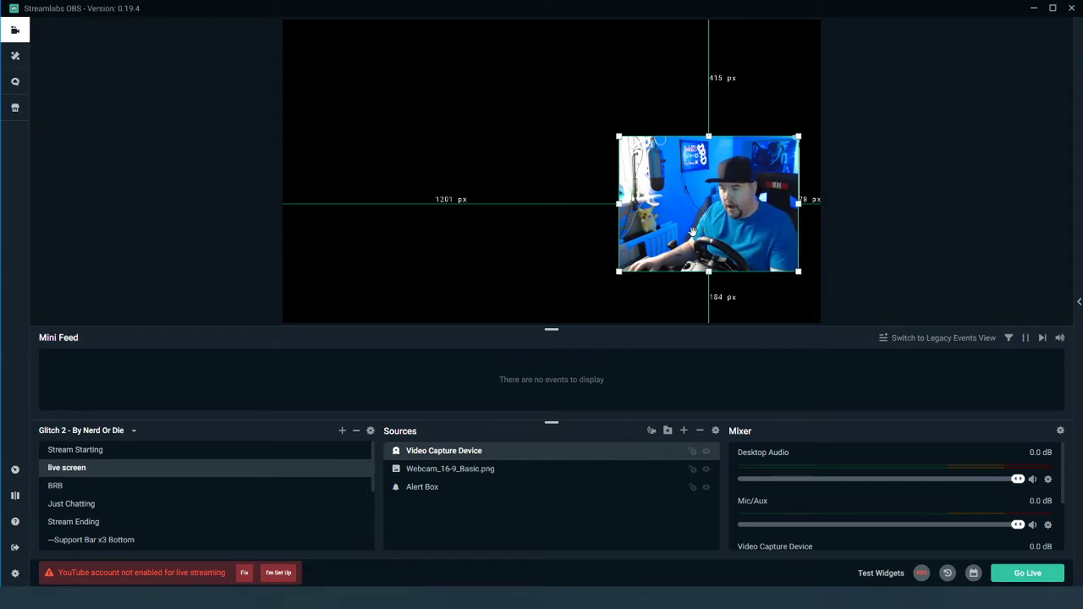
drag(623, 275, 741, 207)
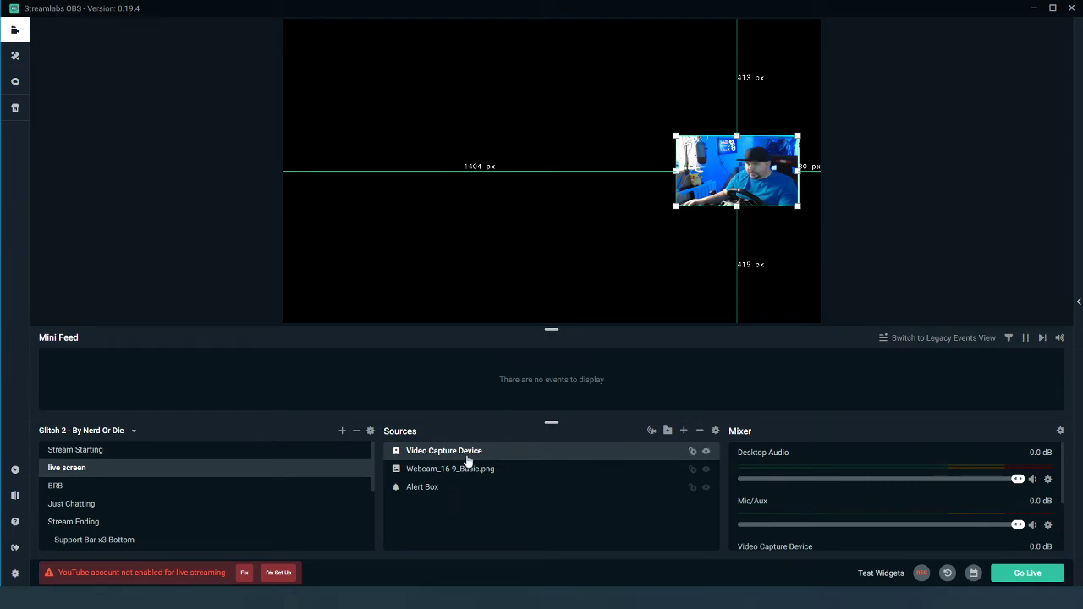
drag(469, 458, 470, 476)
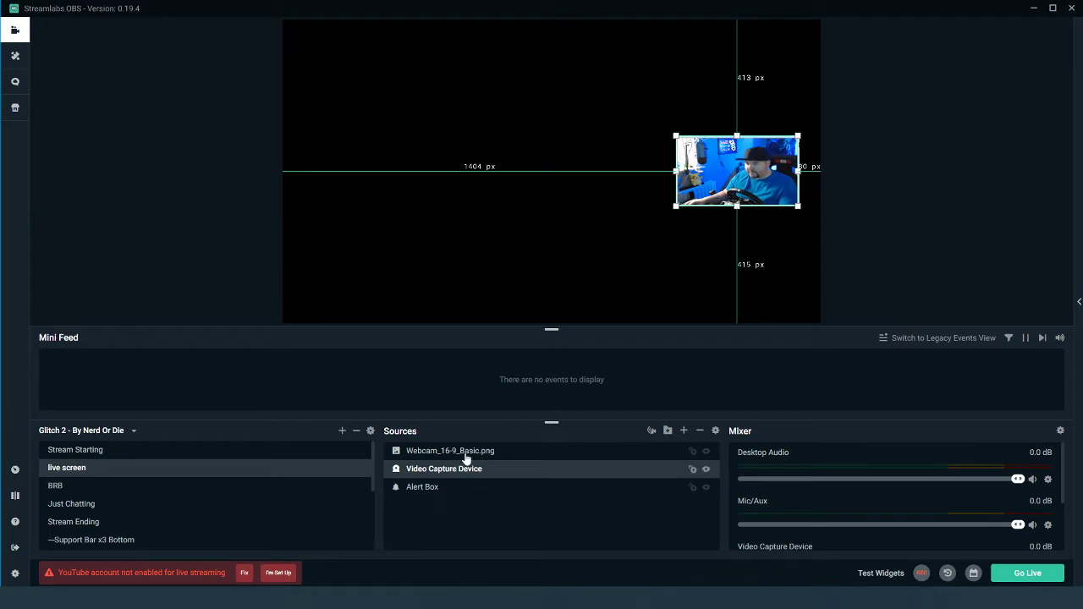
click(928, 240)
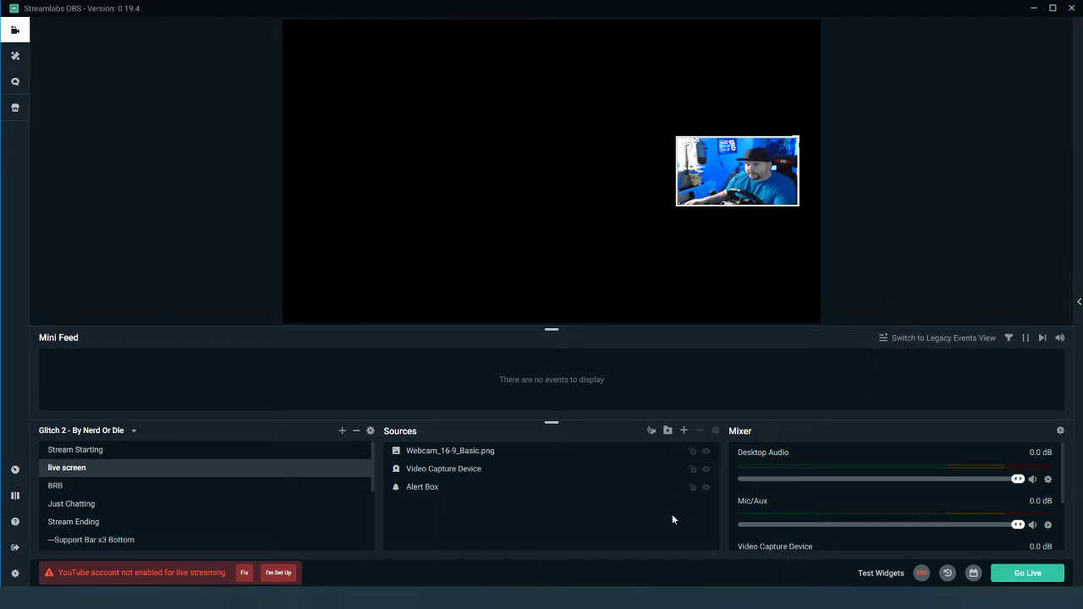
Hide the Video Capture Device source in the live screen scene
click(706, 471)
click(886, 149)
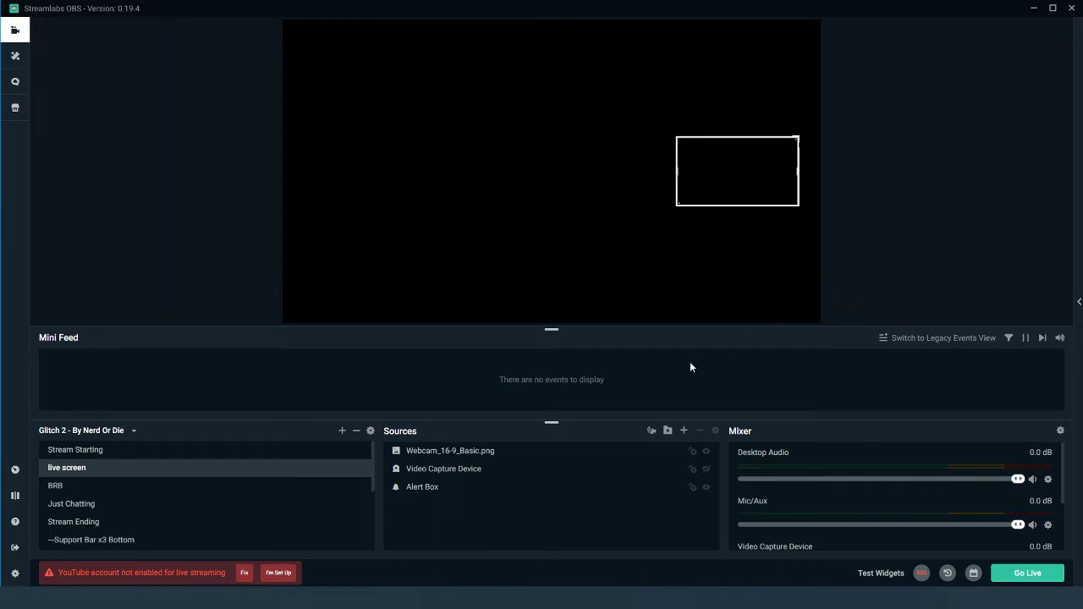
Show the Video Capture Device source in the live screen scene and hide it again
click(705, 469)
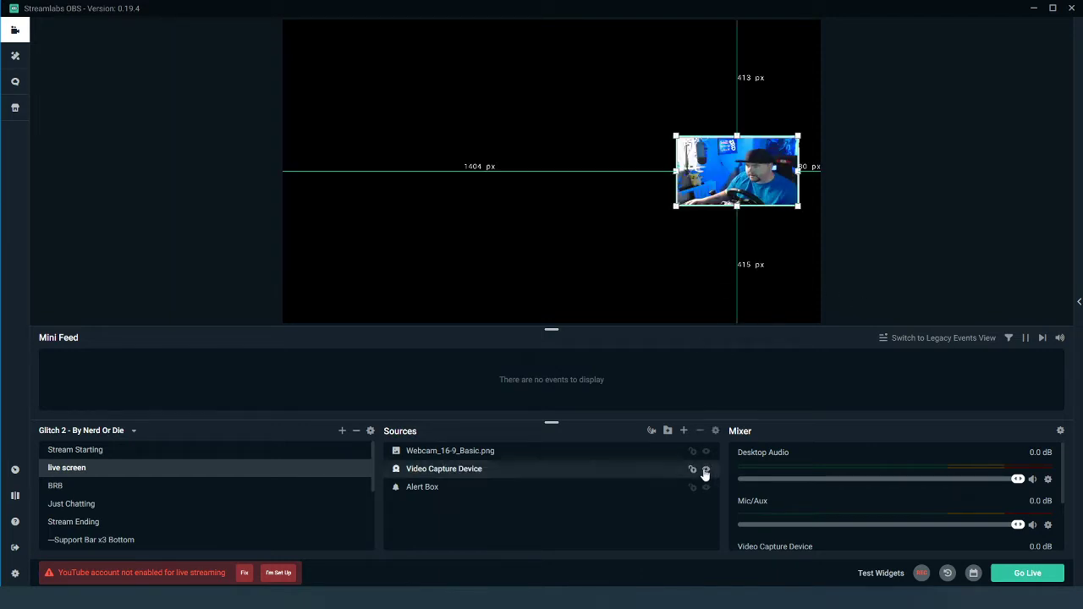
click(706, 470)
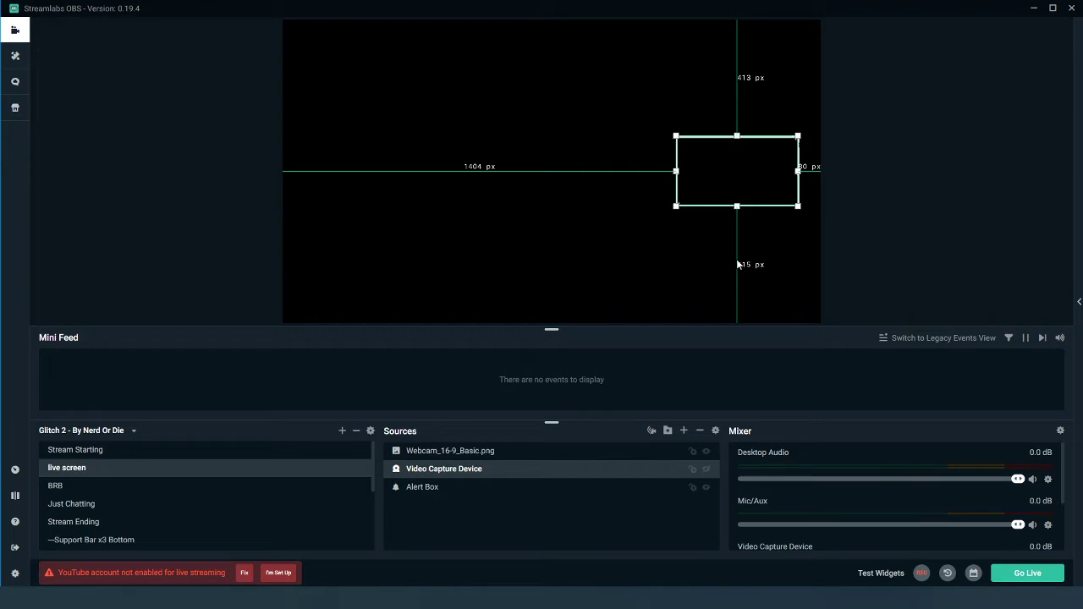
Enlarge the Alert Box in the live screen scene until its edge nearly reaches the webcam frame, about 526 px from the canvas's right edge
click(437, 488)
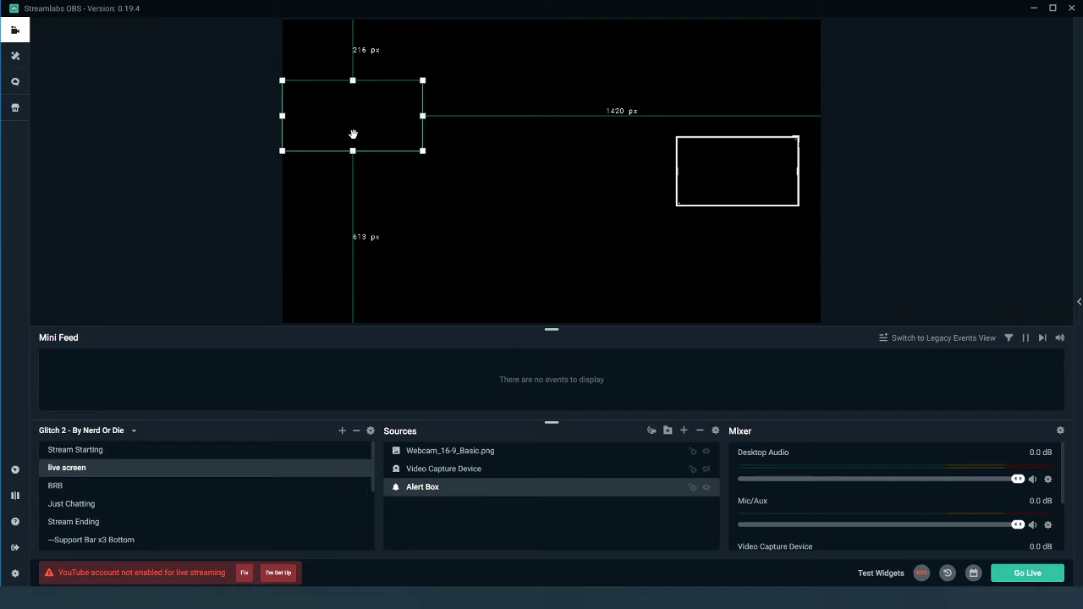
drag(423, 150, 570, 275)
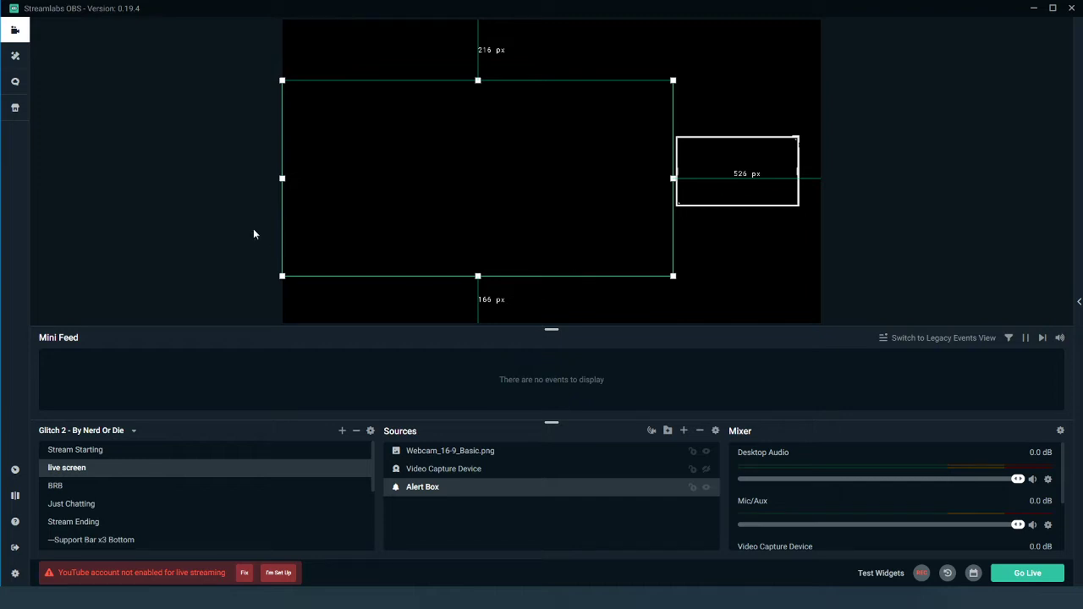
click(208, 217)
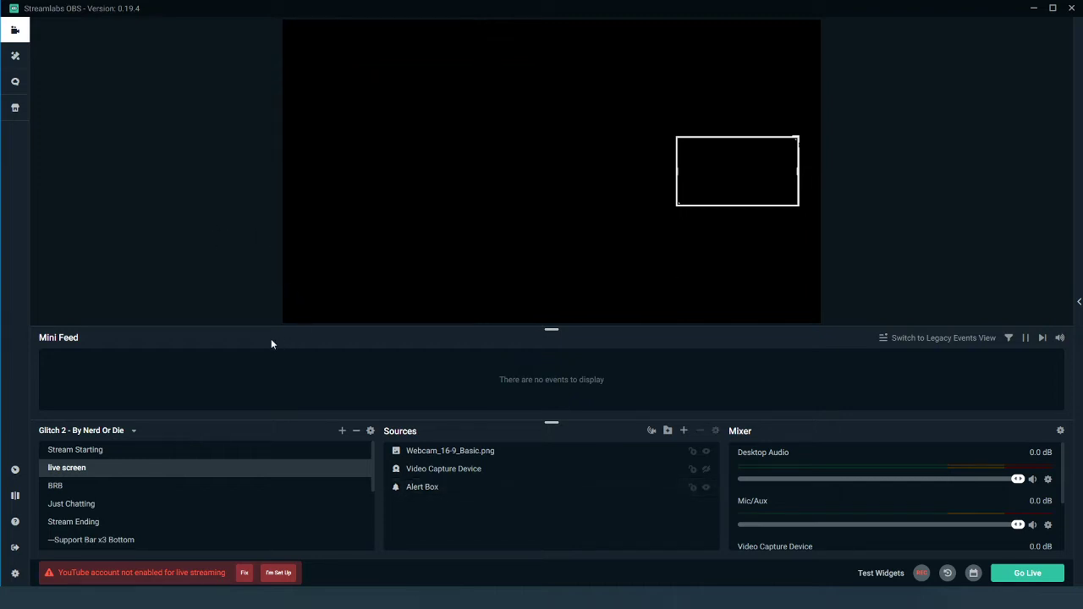
click(429, 496)
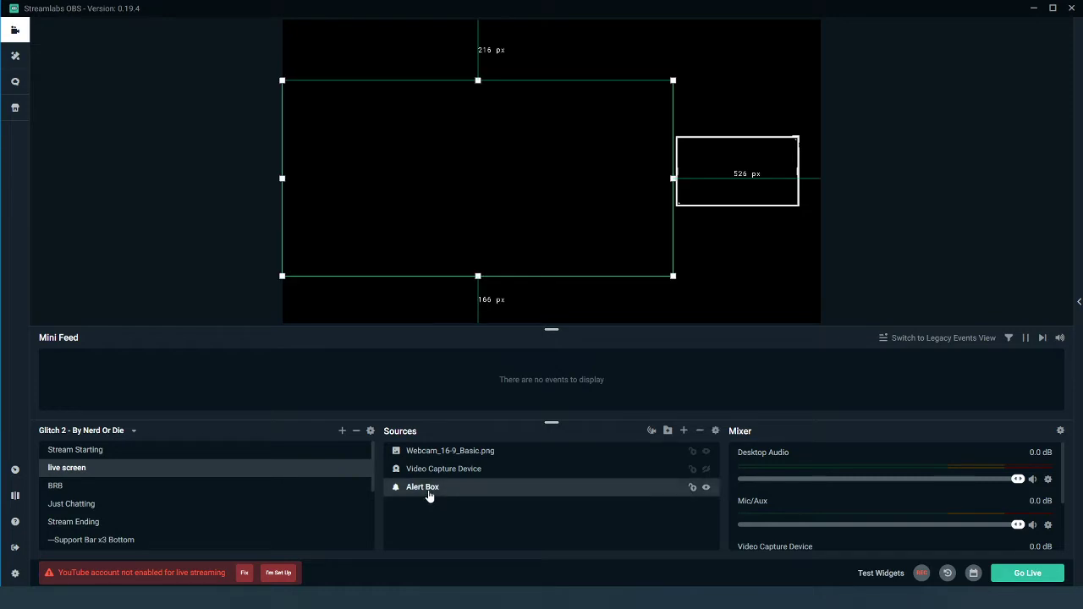
click(454, 478)
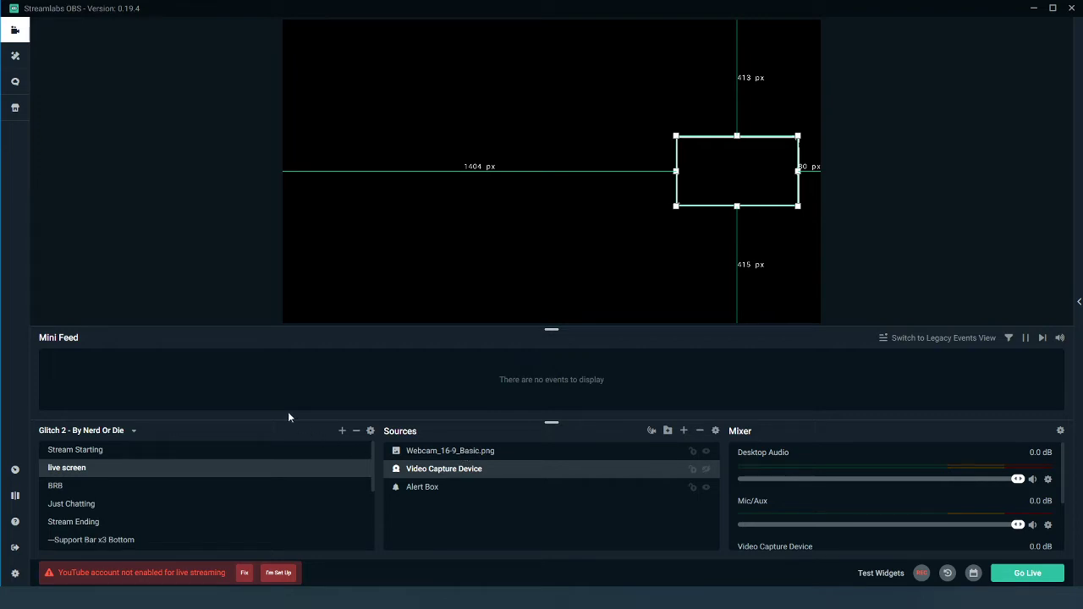
Add a Game Capture source to the live screen scene with Mode set to Capture any fullscreen application
click(683, 430)
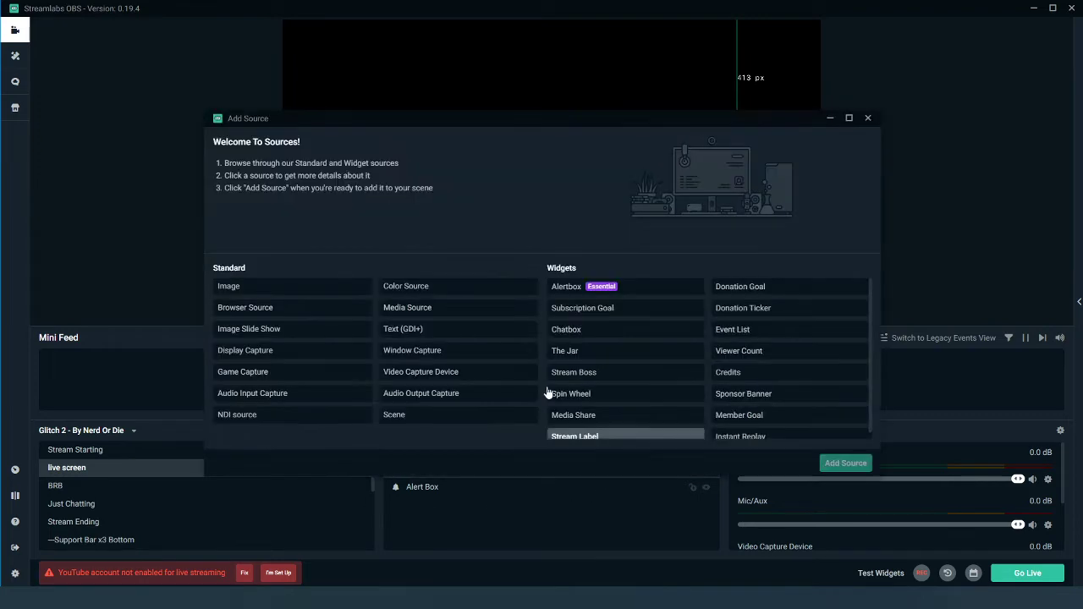
click(279, 376)
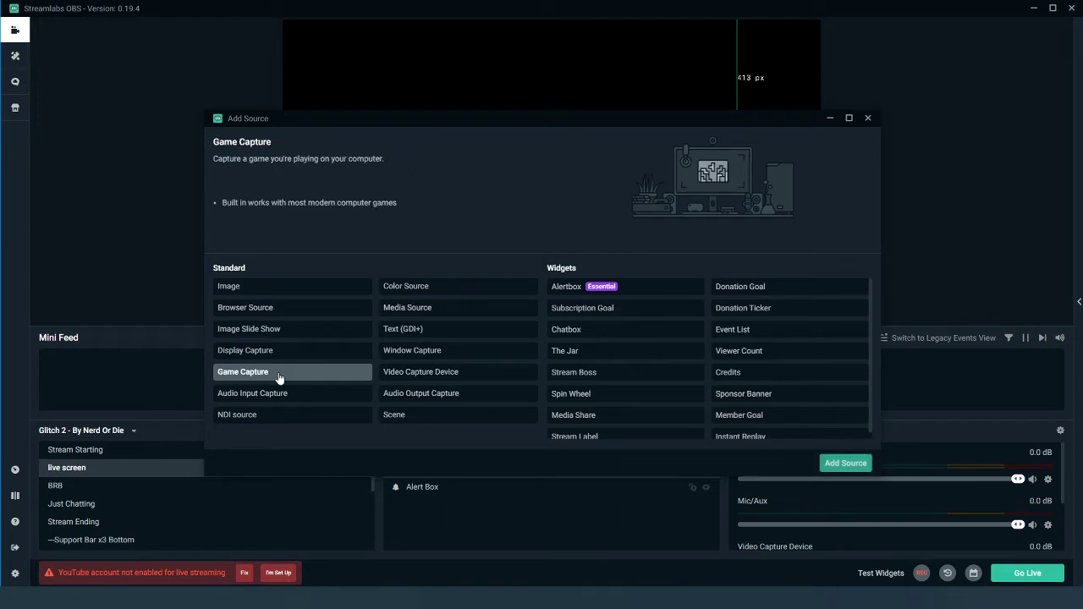
click(845, 463)
click(681, 372)
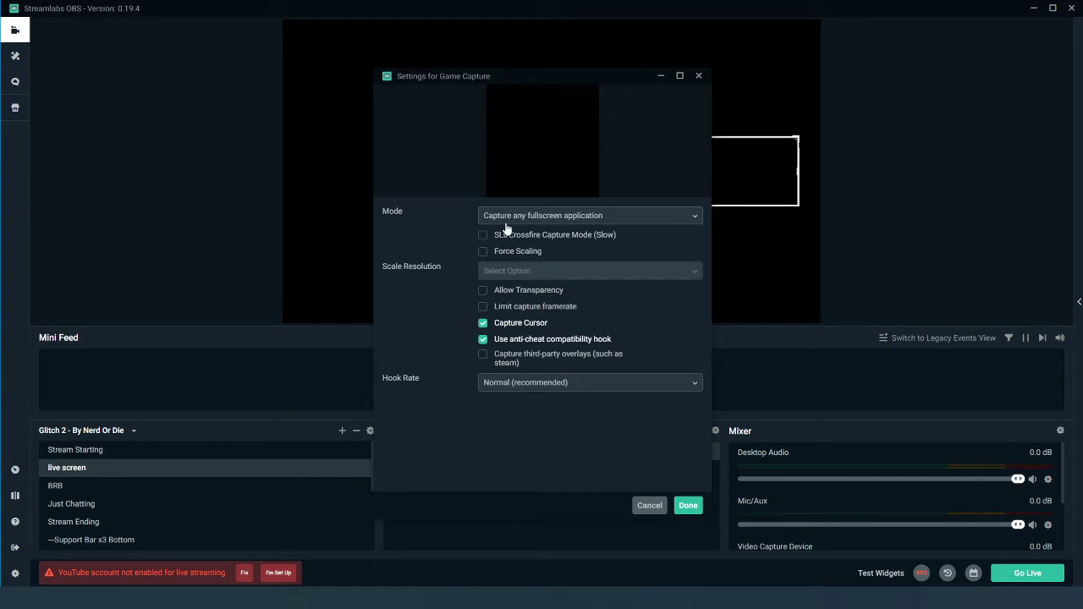
click(642, 220)
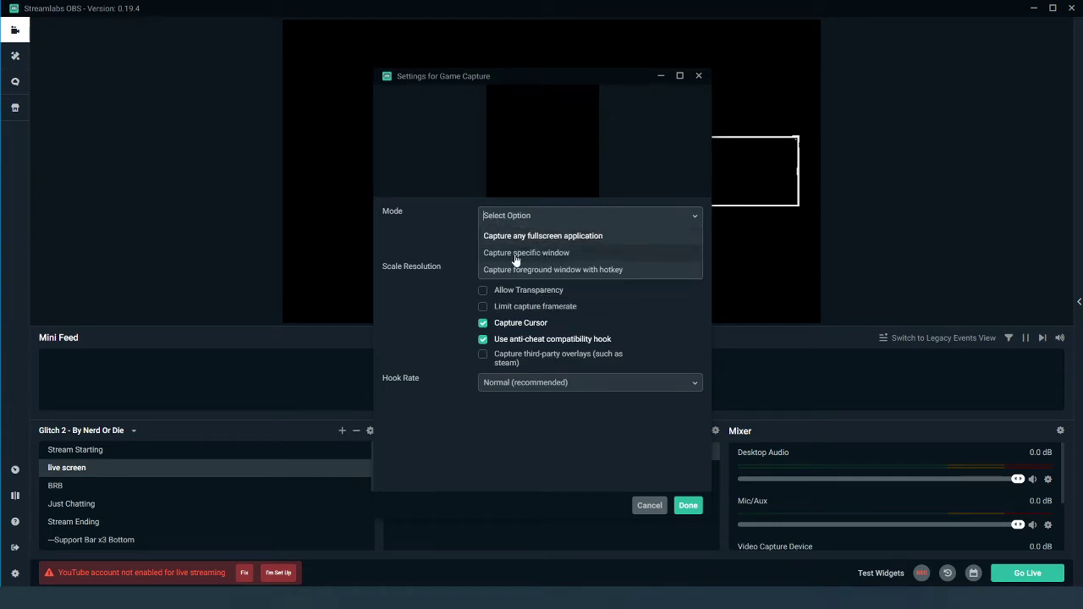
click(567, 237)
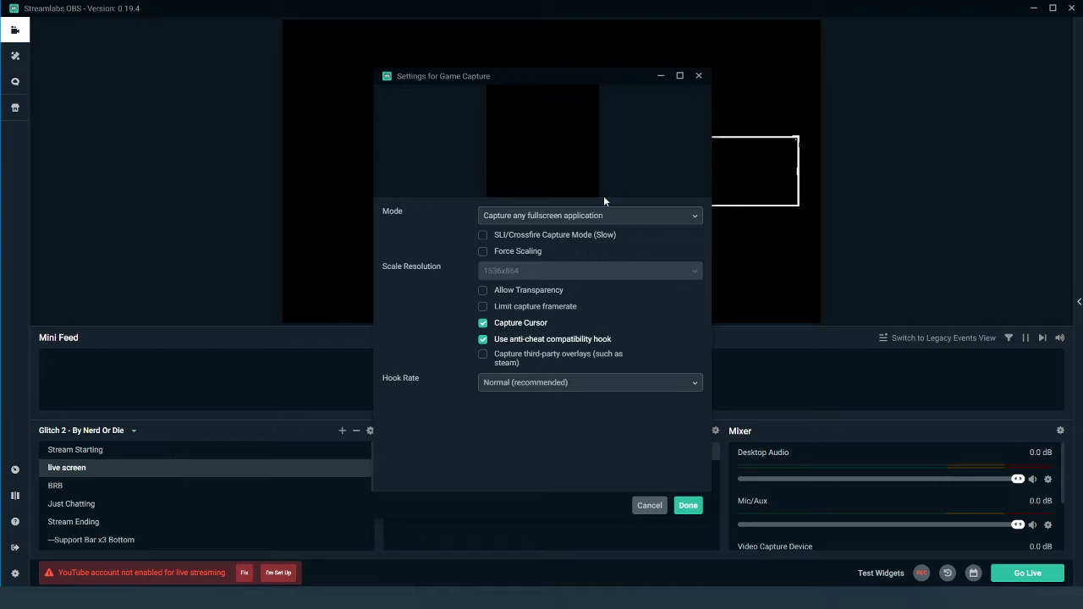
drag(595, 82, 912, 129)
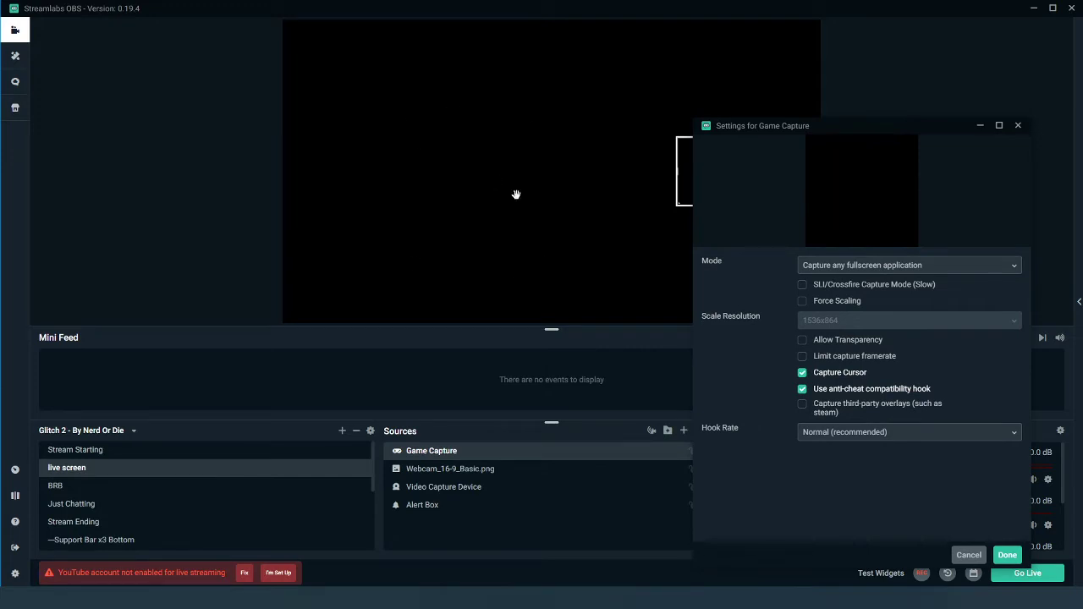
Set the Game Capture mode to Capture specific window, choose [NZXT CAM.exe]: NZXT CAM as the window, and accept the settings
click(900, 265)
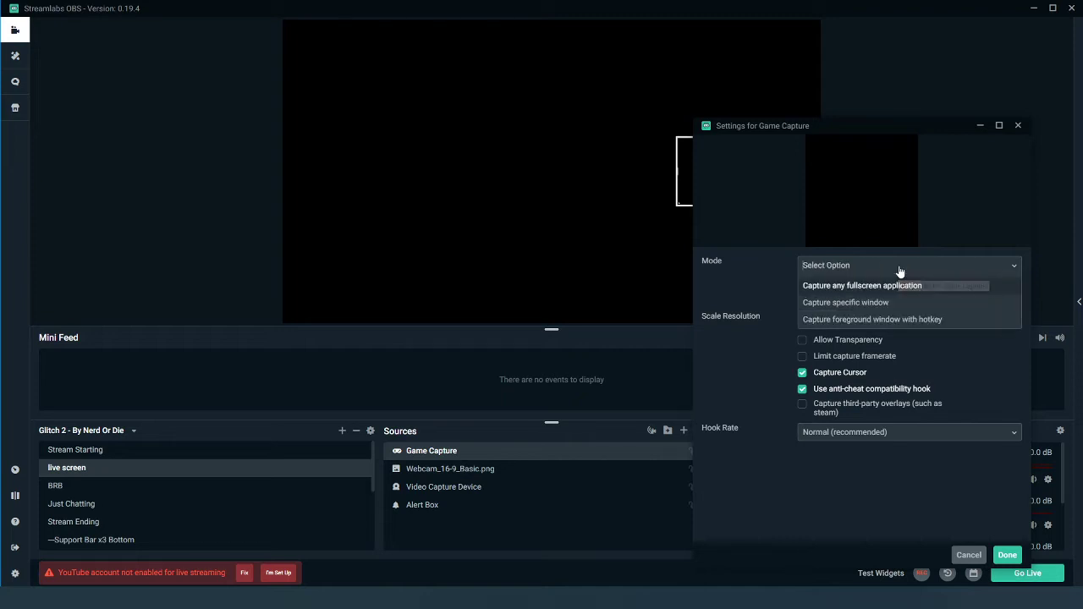
click(846, 303)
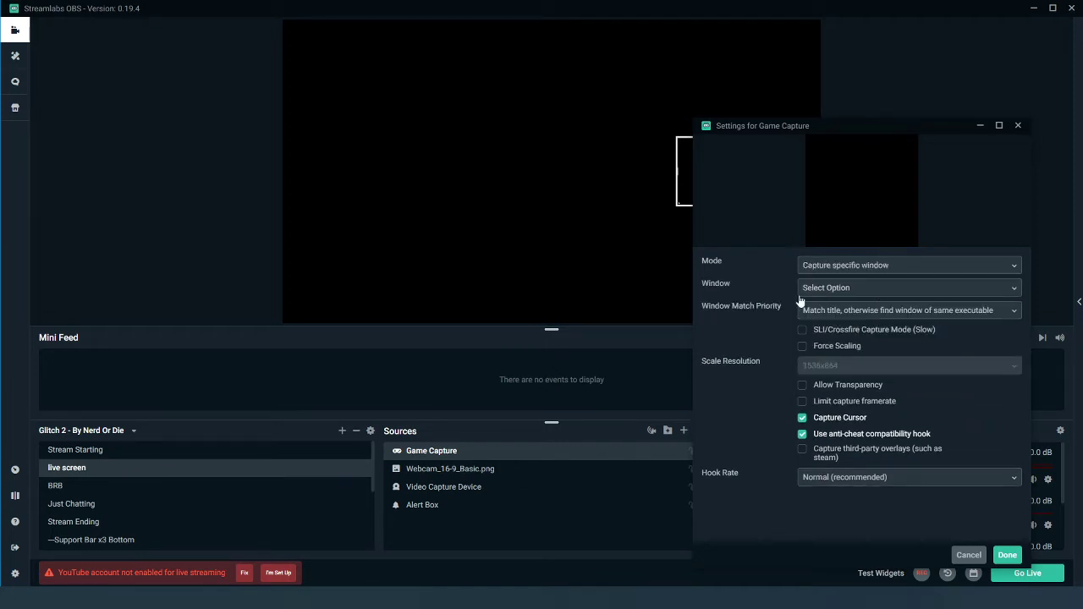
click(856, 291)
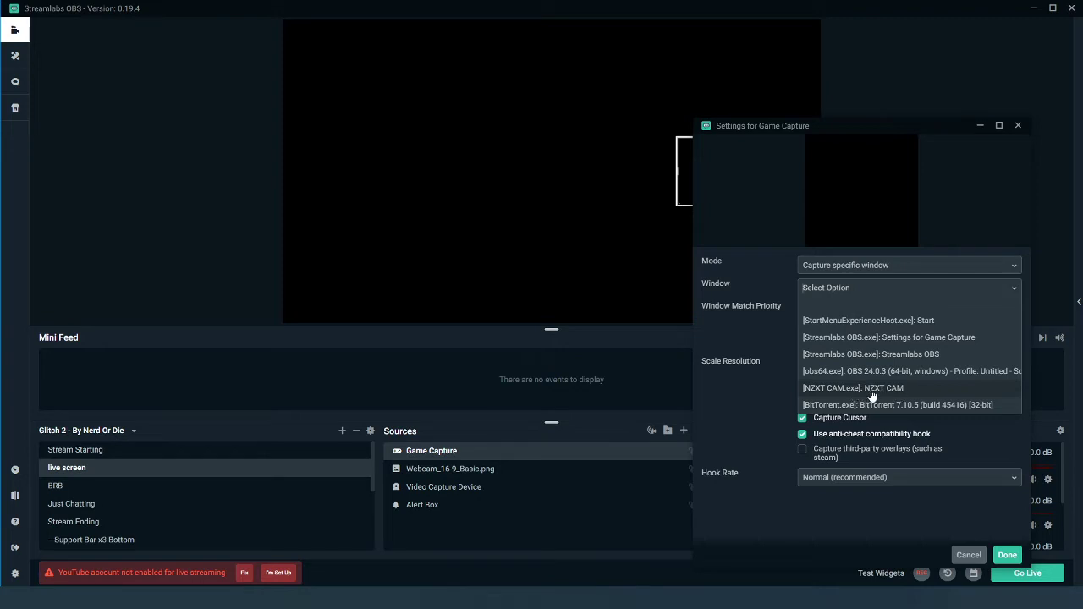
click(886, 388)
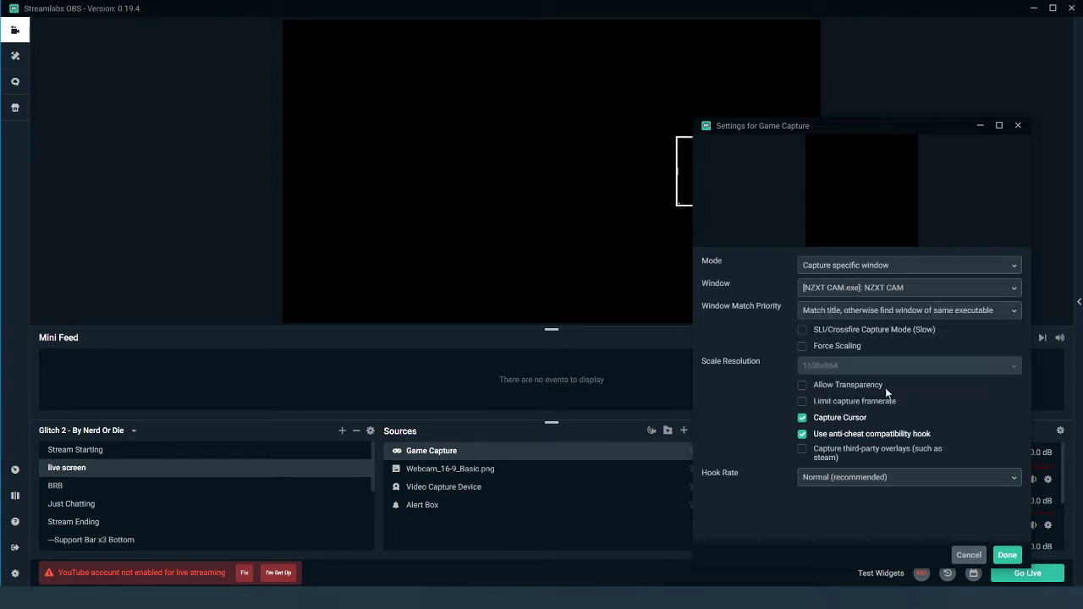
click(1007, 554)
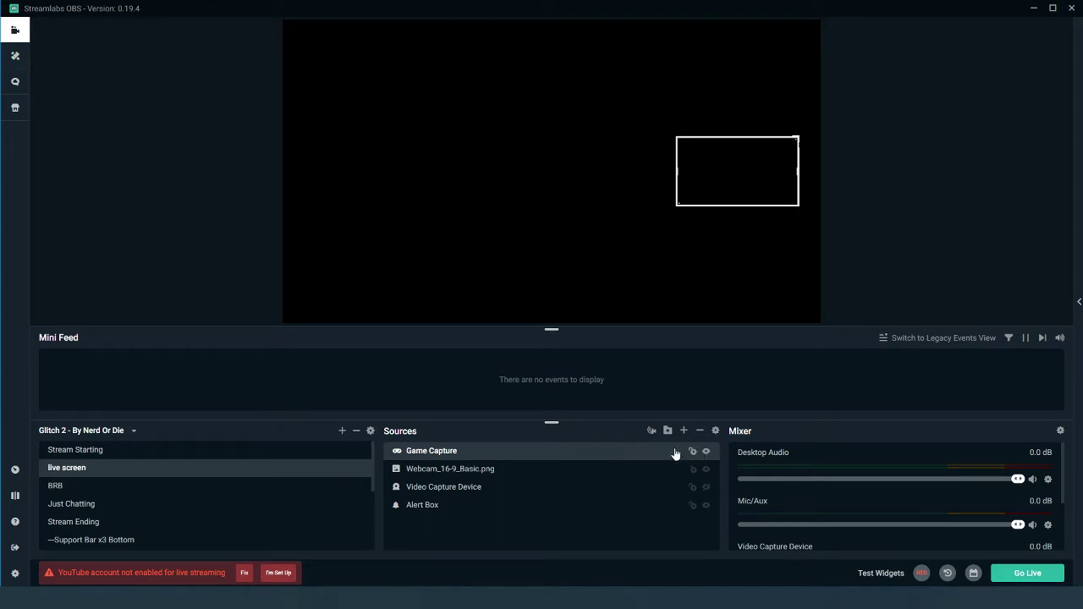
Change the Game Capture source's window to [BitTorrent.exe]: BitTorrent 7.10.5 (build 45416) [32-bit]
right_click(587, 454)
click(524, 457)
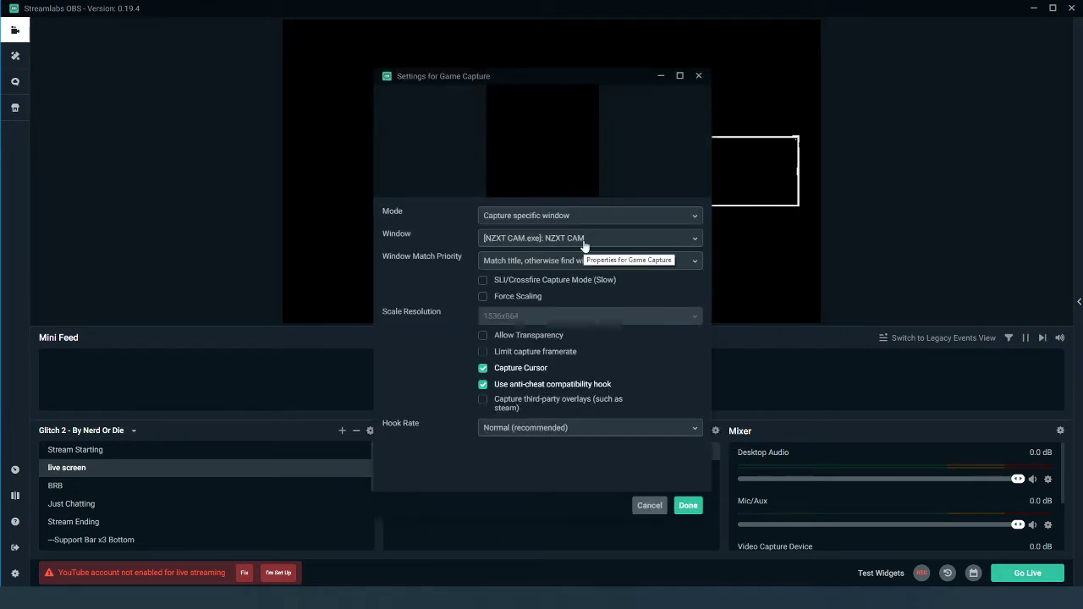
click(584, 241)
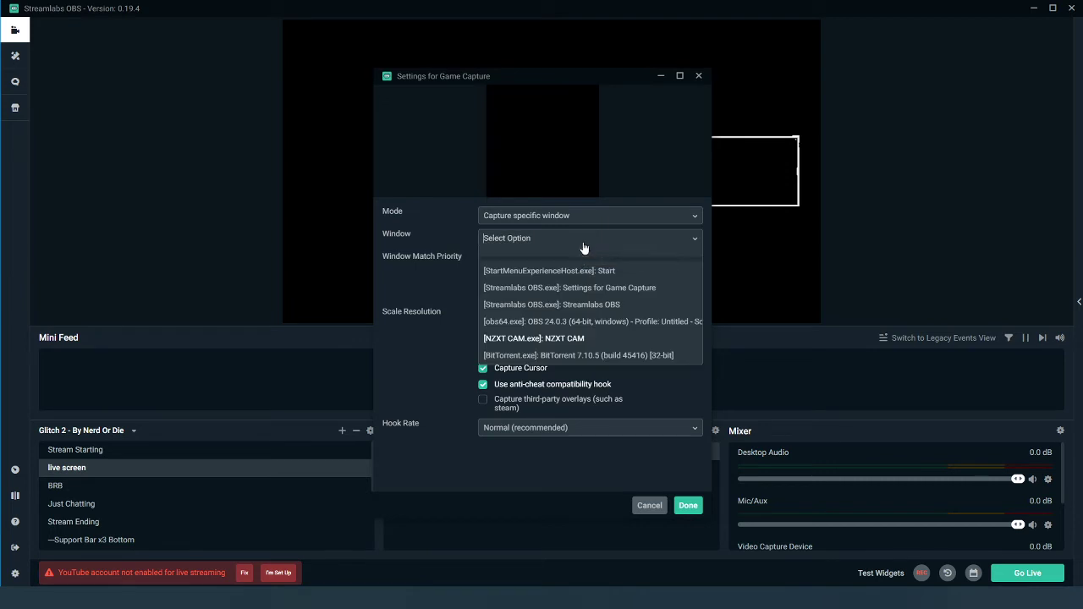
click(593, 357)
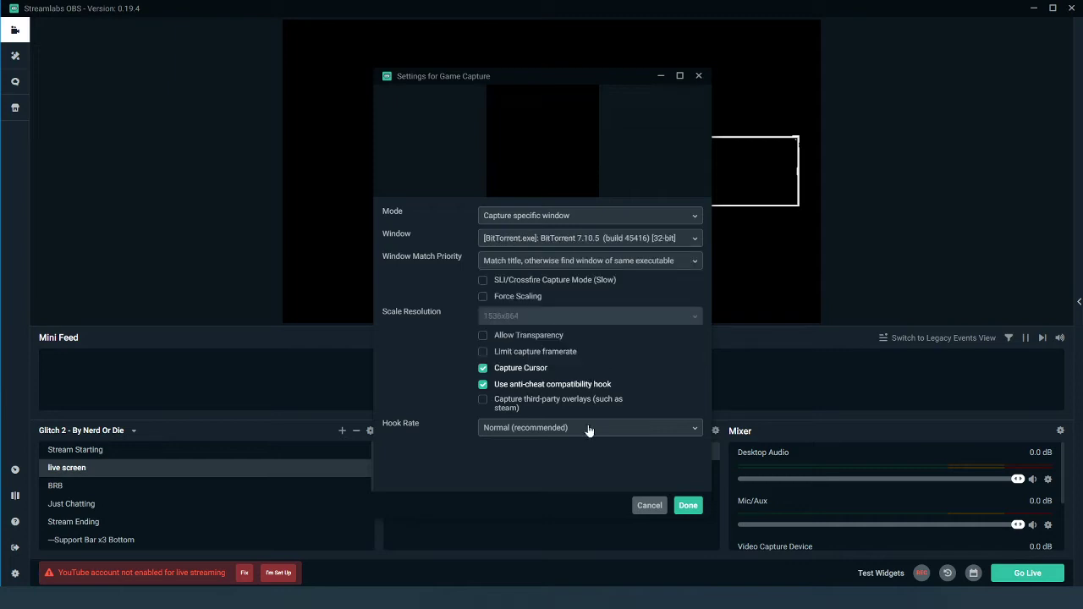
click(688, 505)
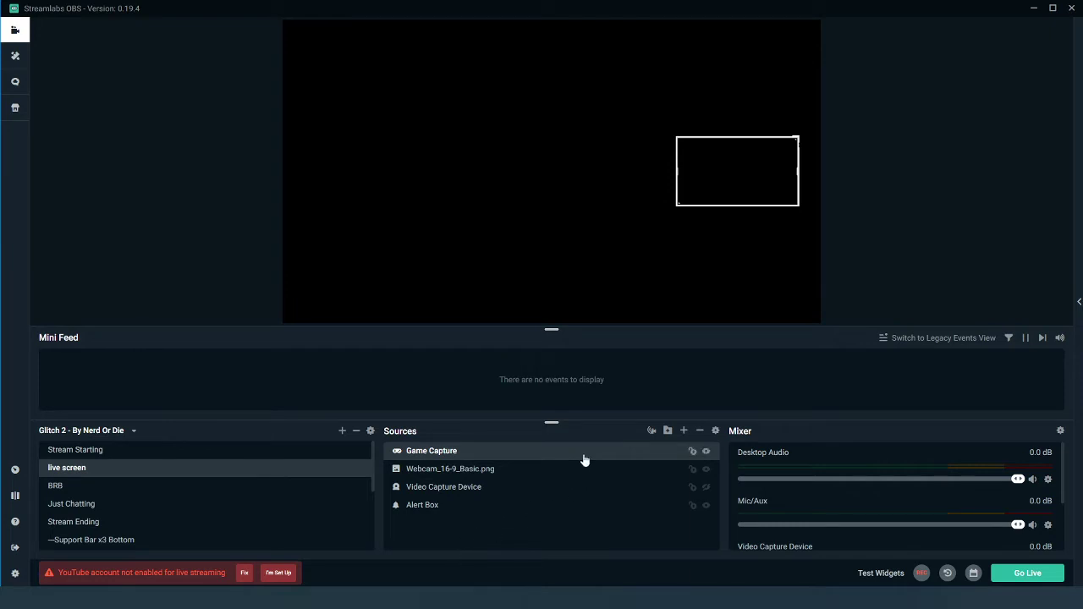
Set the existing Game Capture source's mode back to Capture any fullscreen application and accept the settings
double_click(537, 453)
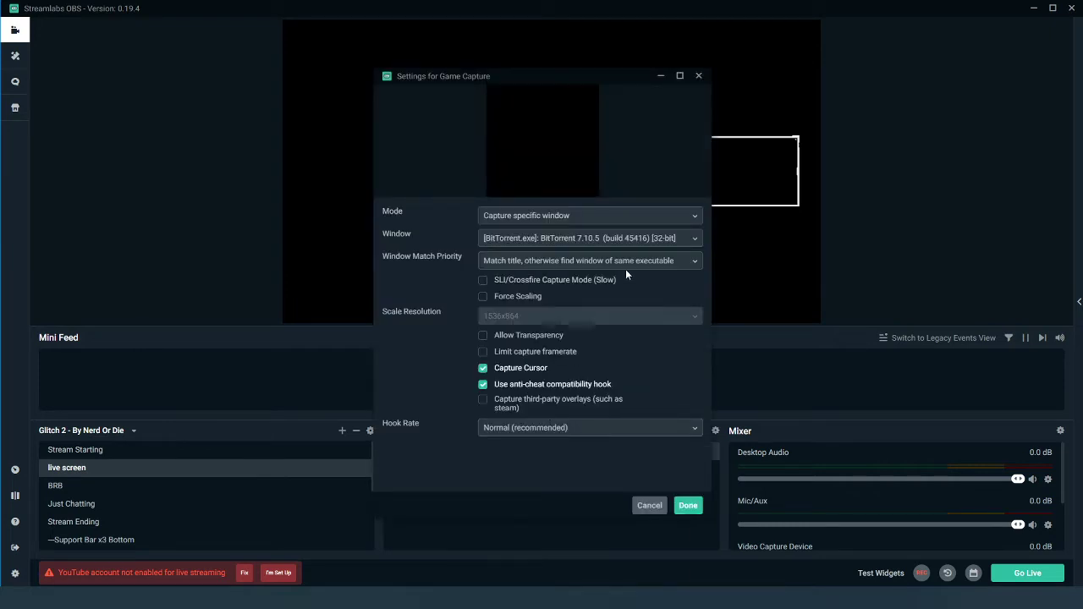
click(636, 240)
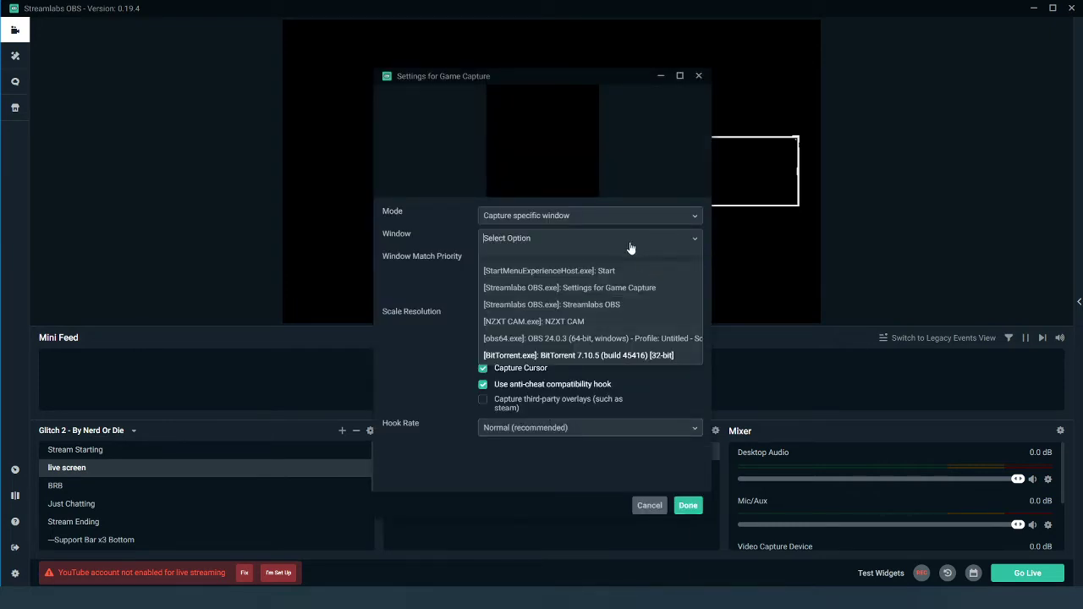
click(558, 218)
click(542, 254)
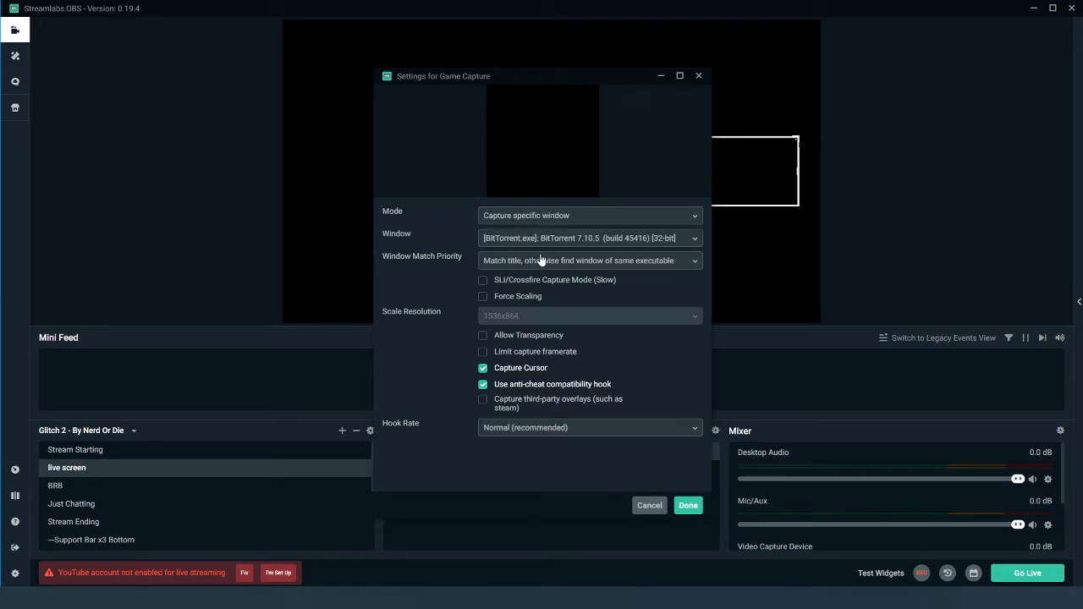
click(551, 220)
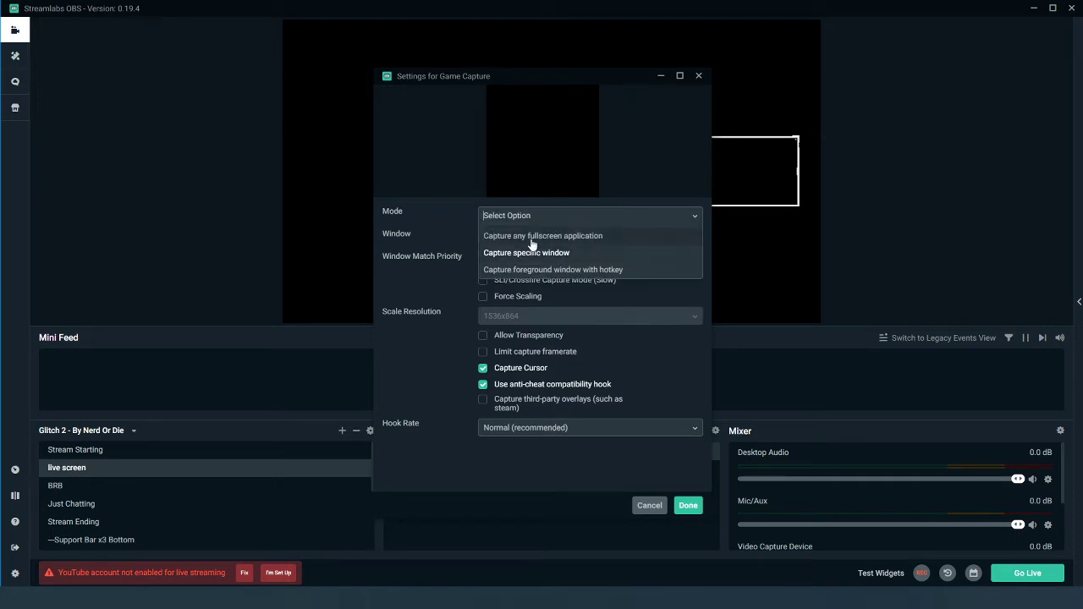
click(521, 236)
click(690, 506)
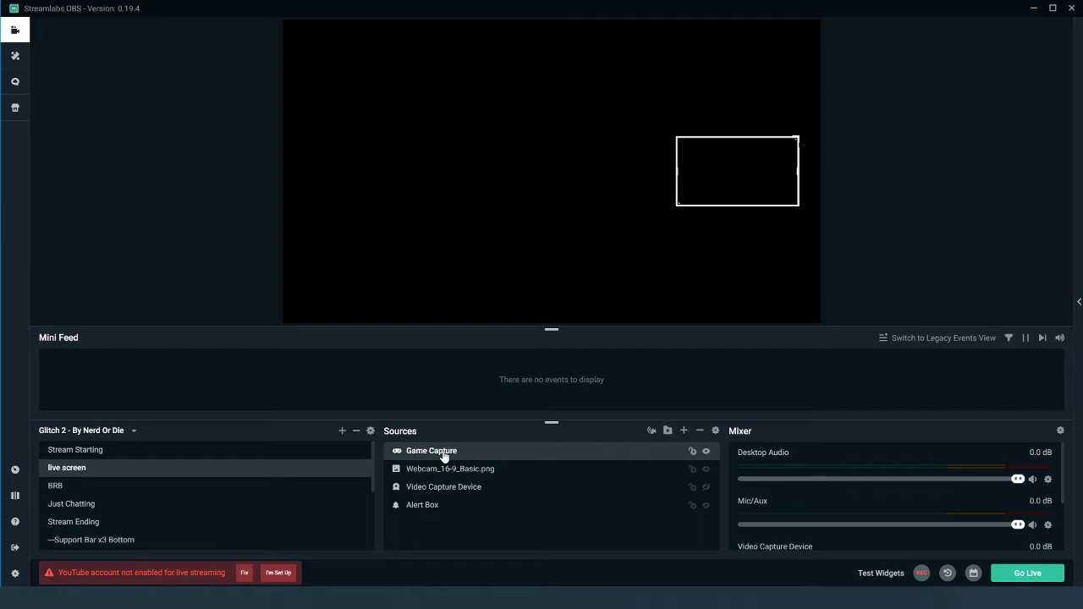
Place Game Capture last in the live screen scene's source order, directly below Alert Box
drag(445, 457, 437, 519)
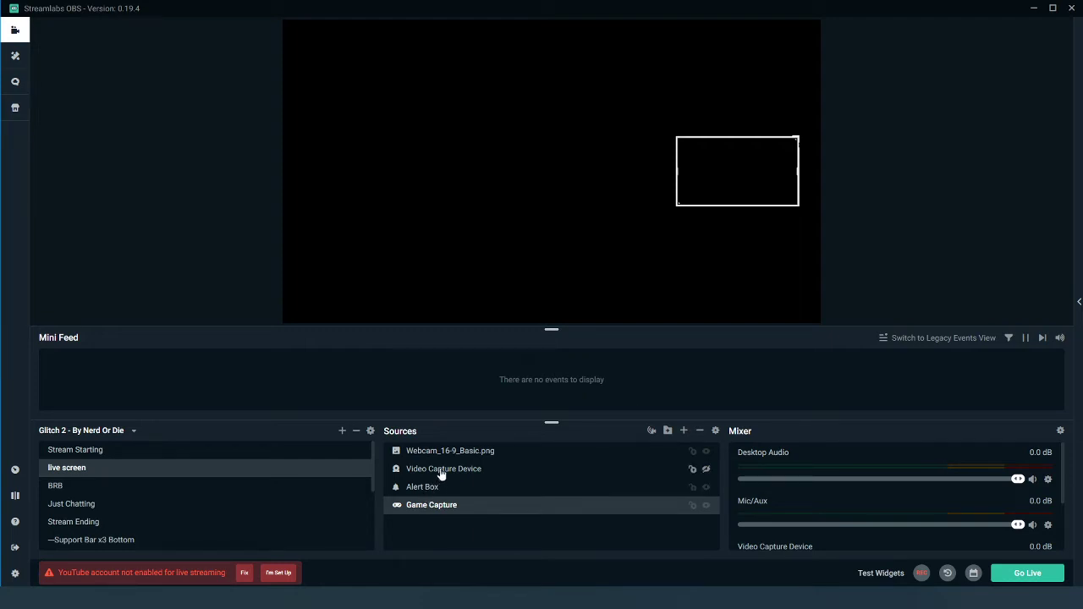
drag(430, 502, 428, 523)
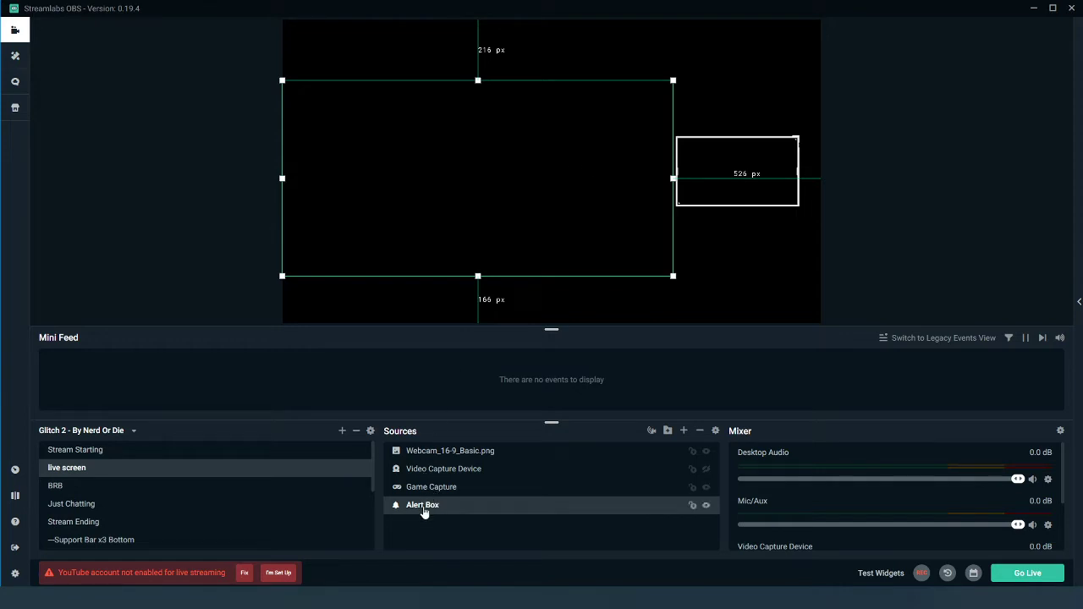
drag(423, 512, 423, 487)
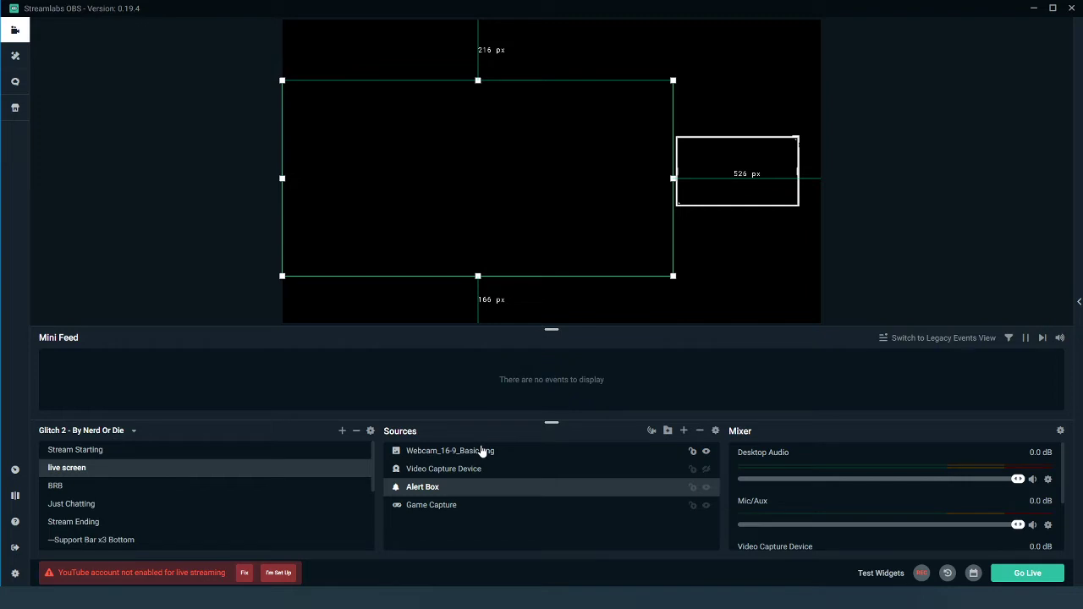
Add a Viewer Count widget to the live screen scene, enabling Twitch Viewers and Mixer Viewers in addition to Youtube Viewers
click(684, 432)
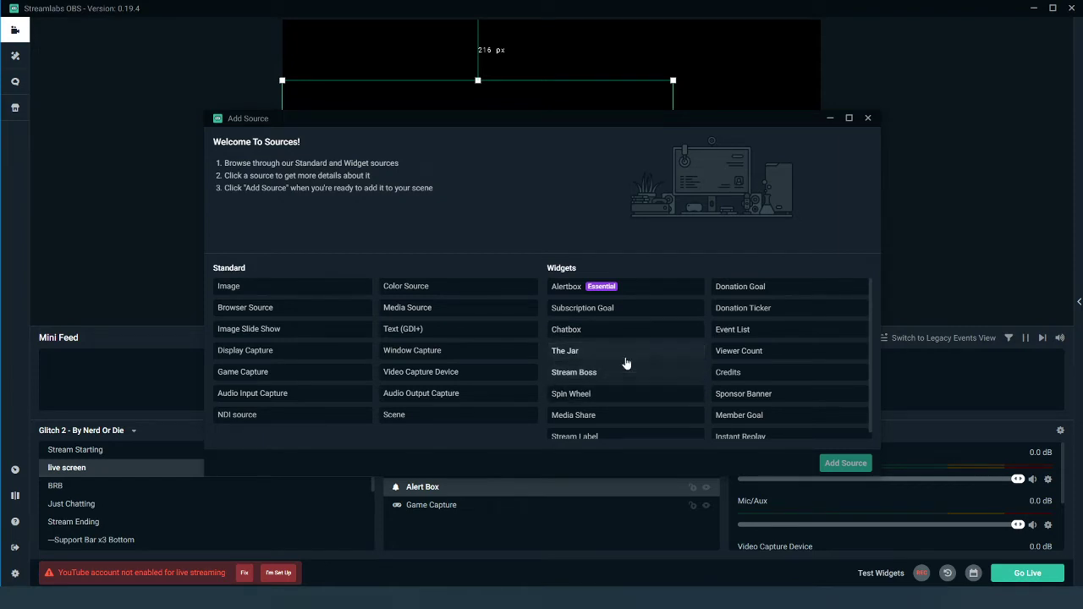
double_click(741, 353)
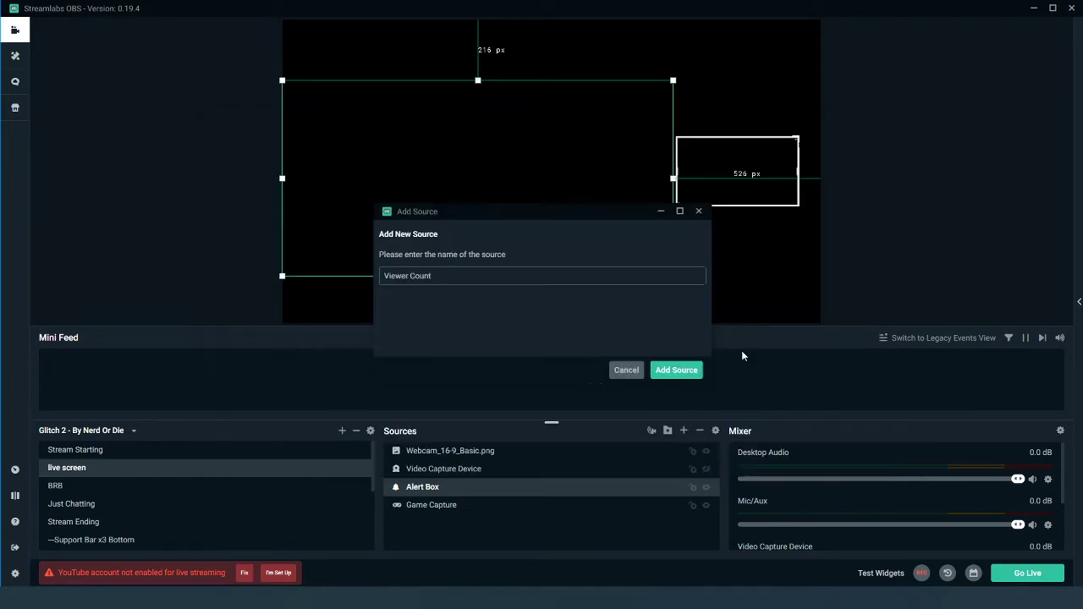
click(677, 371)
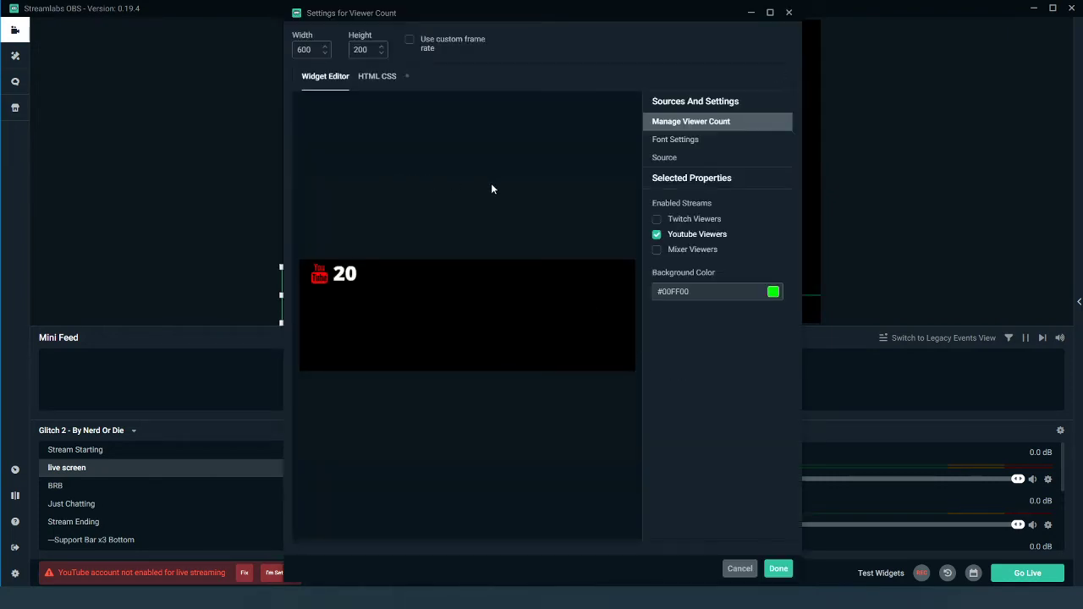
click(657, 219)
click(657, 249)
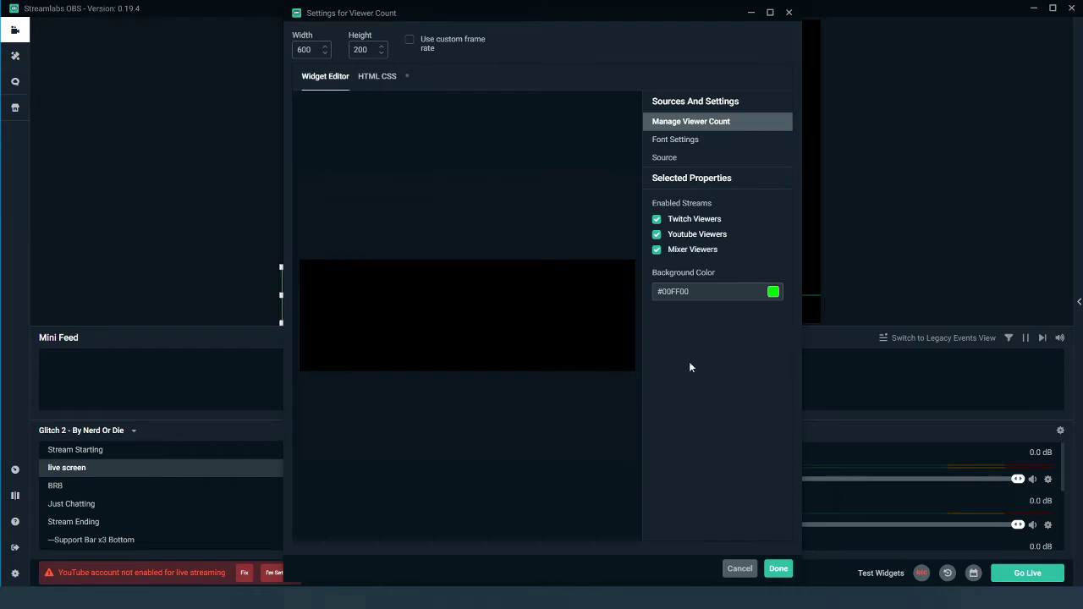
click(776, 569)
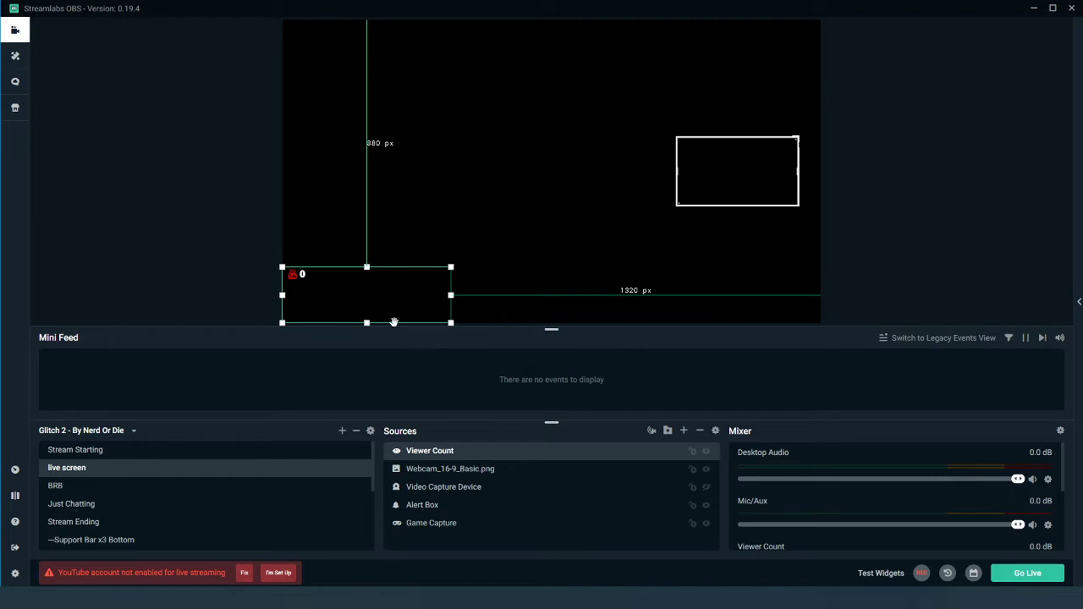
Try the Viewer Count widget directly below the webcam frame, then delete it from the live screen scene
drag(363, 295, 751, 240)
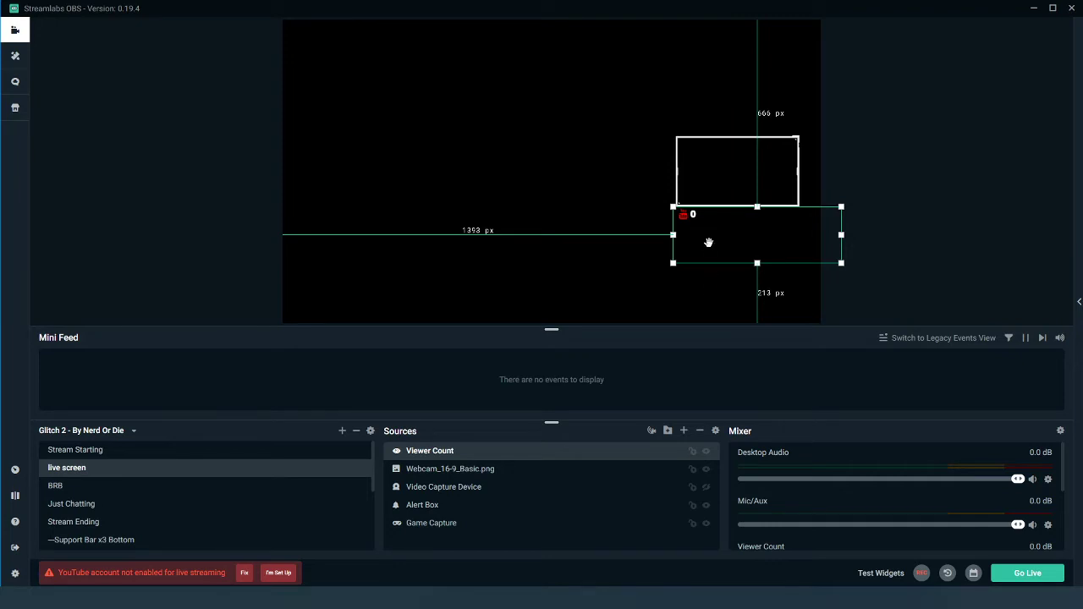
key(Delete)
key(Return)
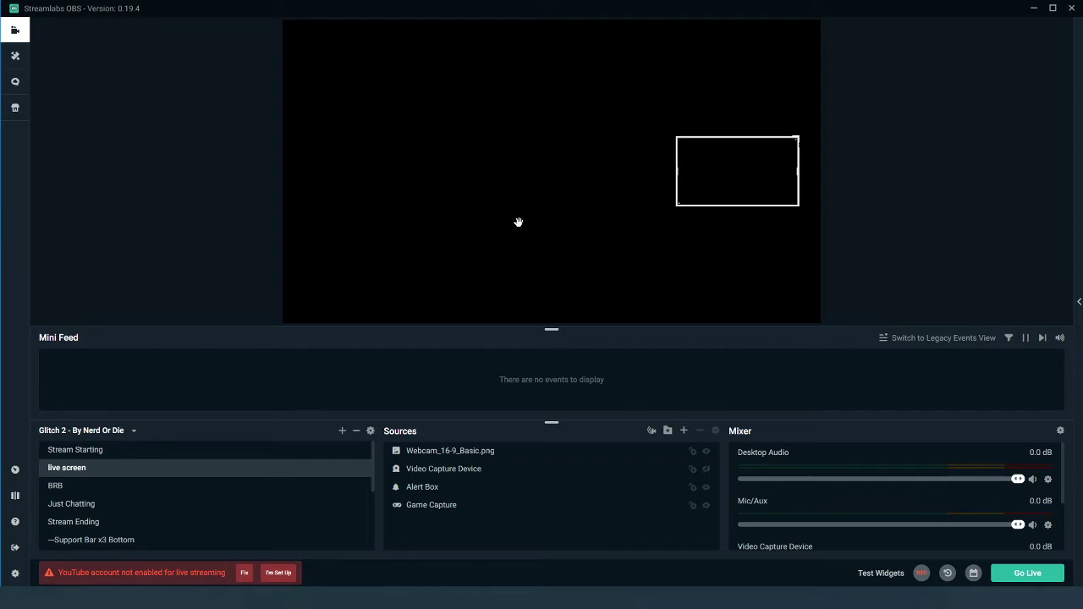
Inspect the BRB scene and the area its Chat Box source covers
click(67, 488)
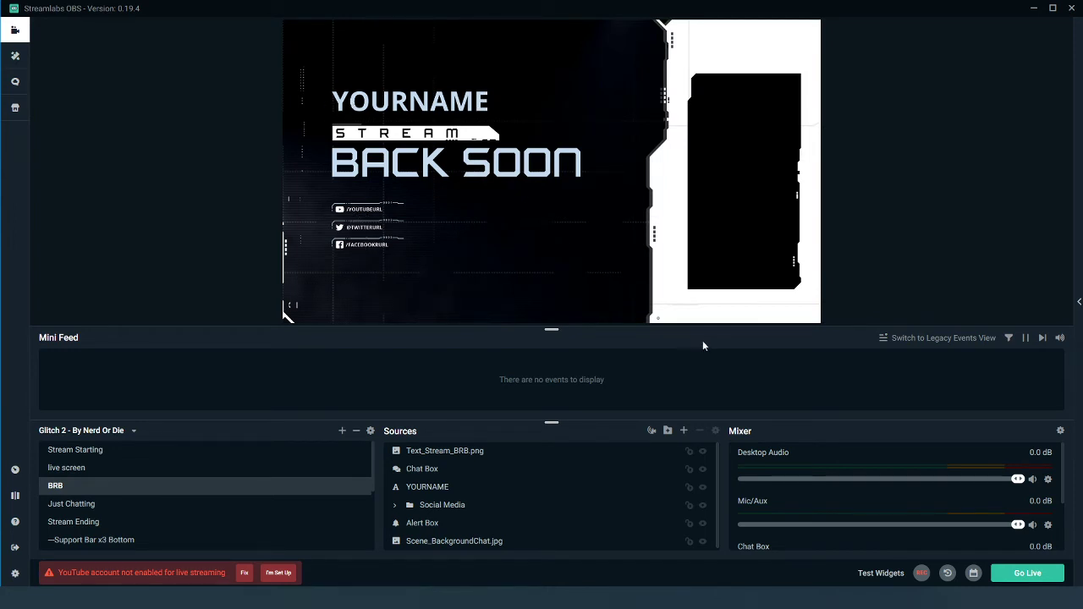
click(746, 196)
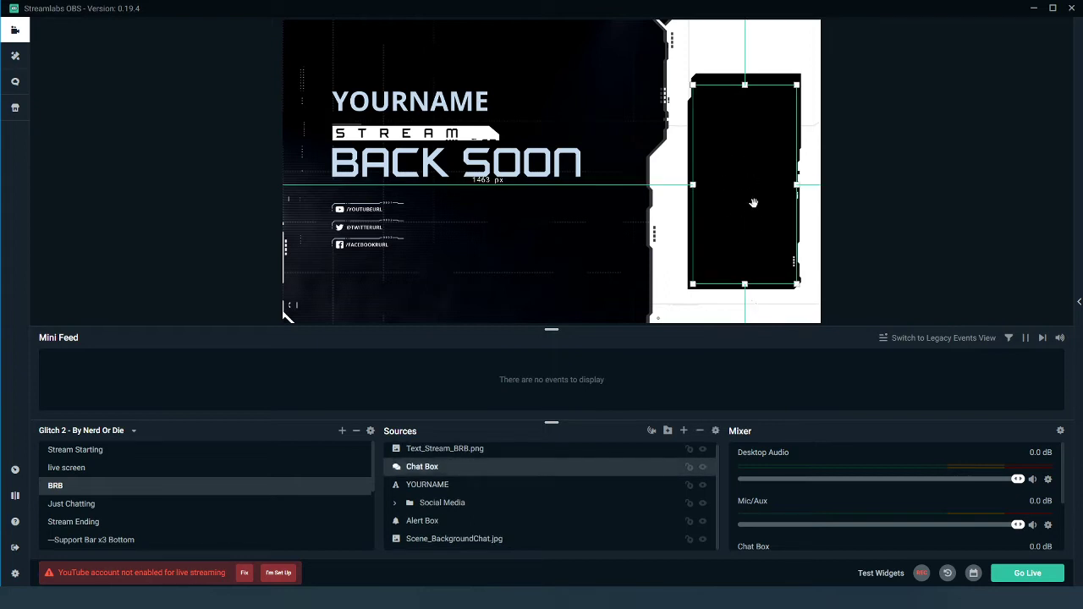
click(211, 245)
Add the existing Video Capture Device source to the Just Chatting scene
click(109, 505)
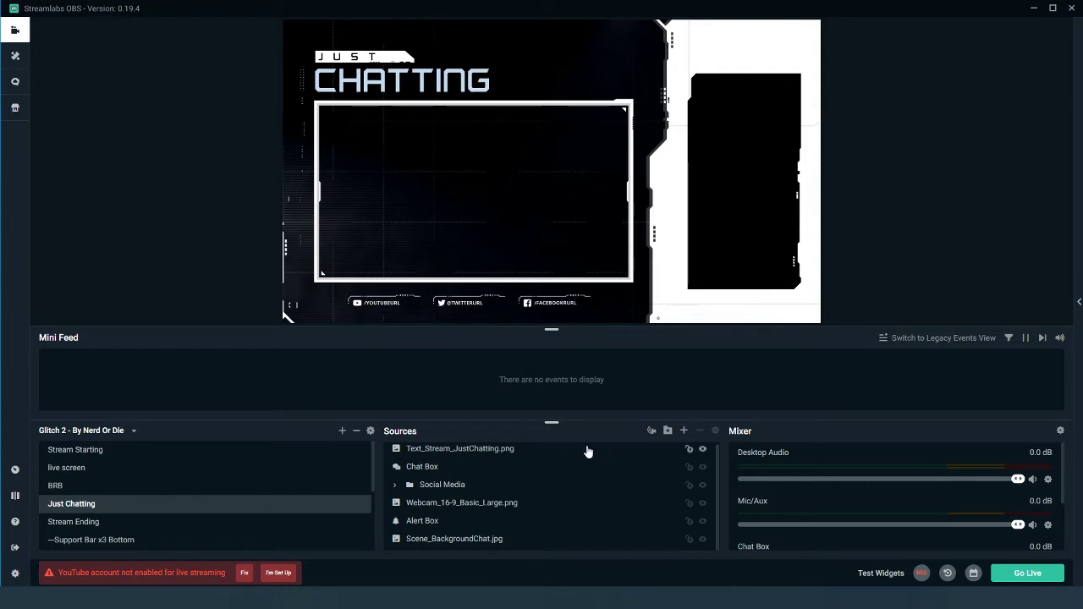
click(684, 430)
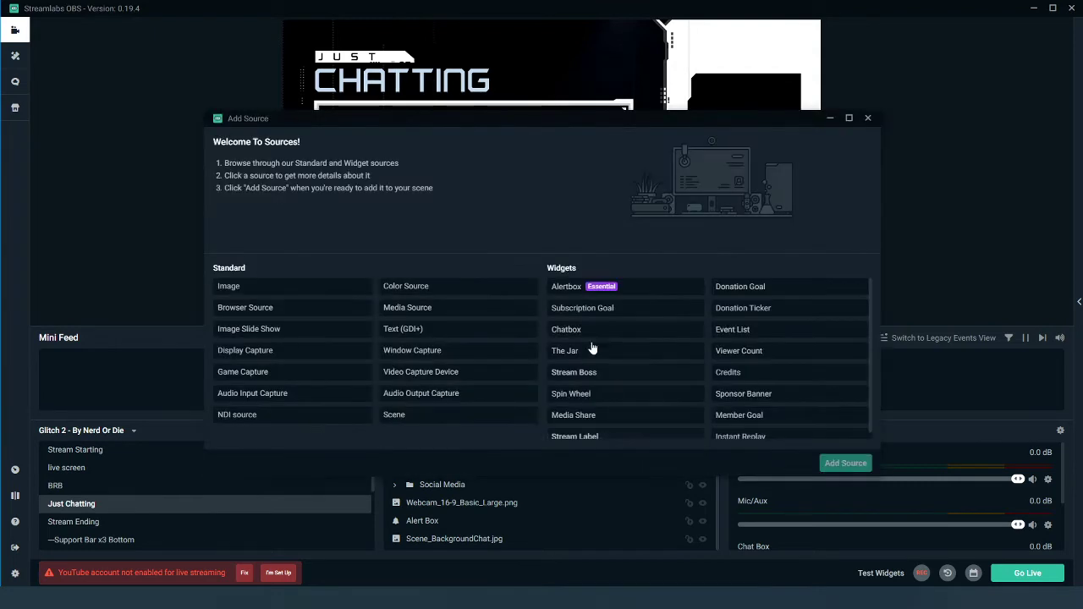
click(438, 374)
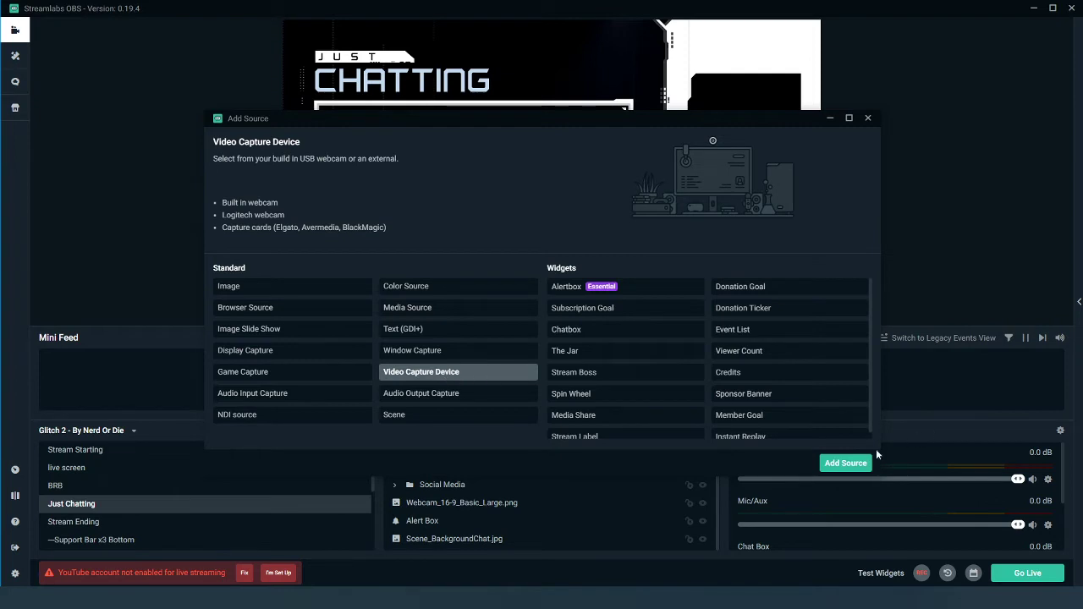
click(856, 465)
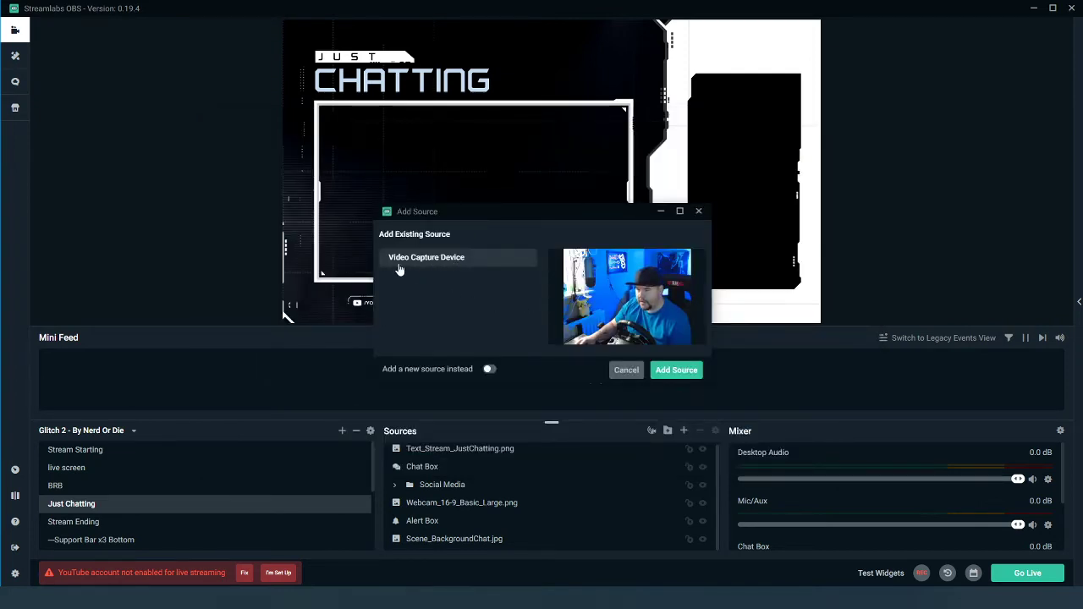
click(676, 369)
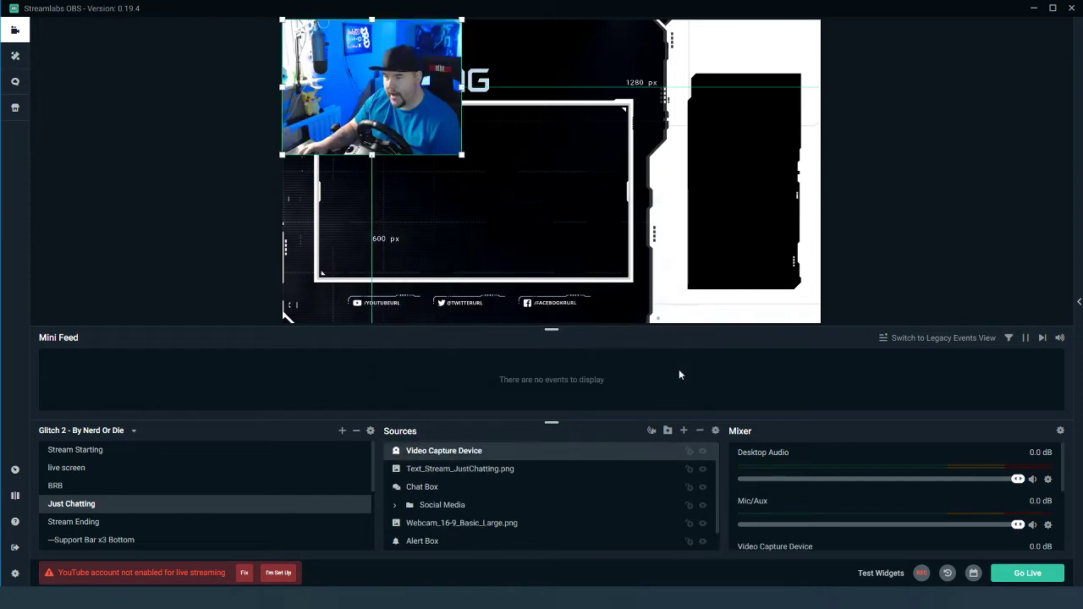
Fit the webcam image inside the large frame of the Just Chatting scene and hide the Video Capture Device source
drag(366, 126, 402, 211)
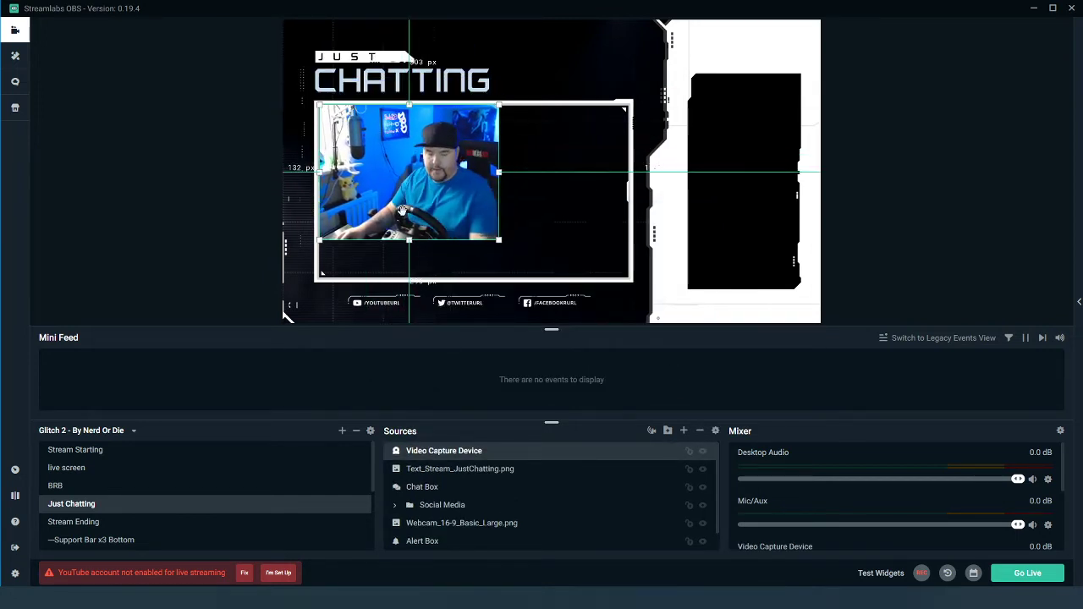
drag(498, 239, 629, 277)
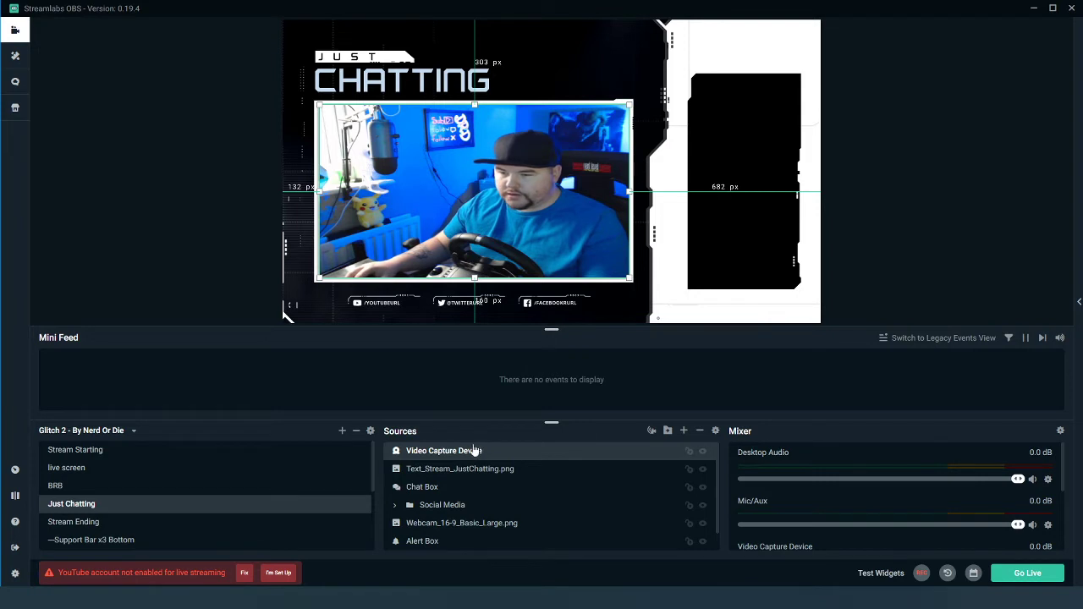
click(890, 183)
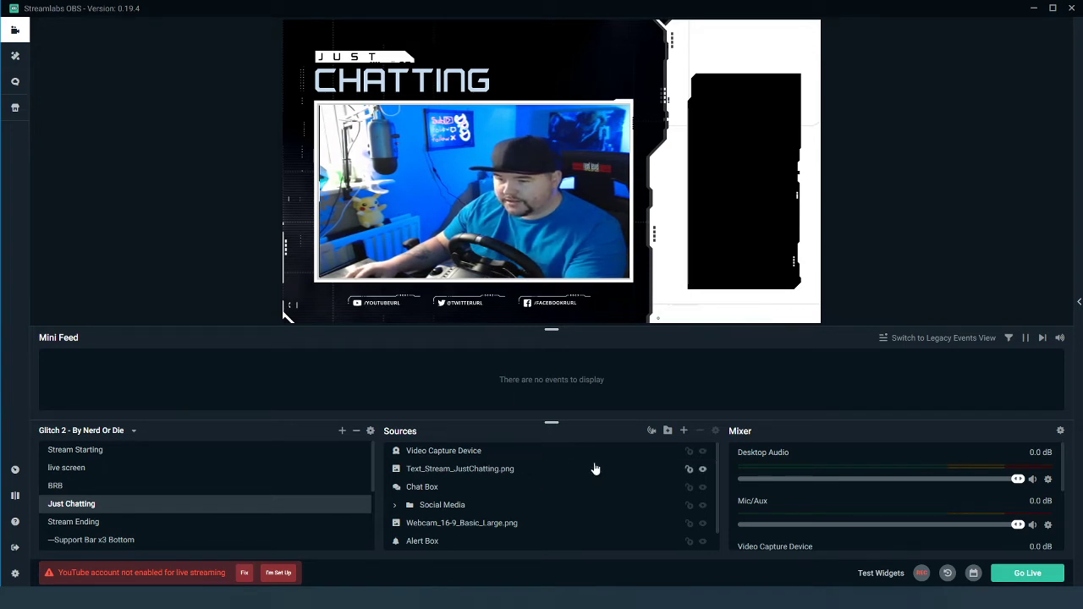
click(702, 451)
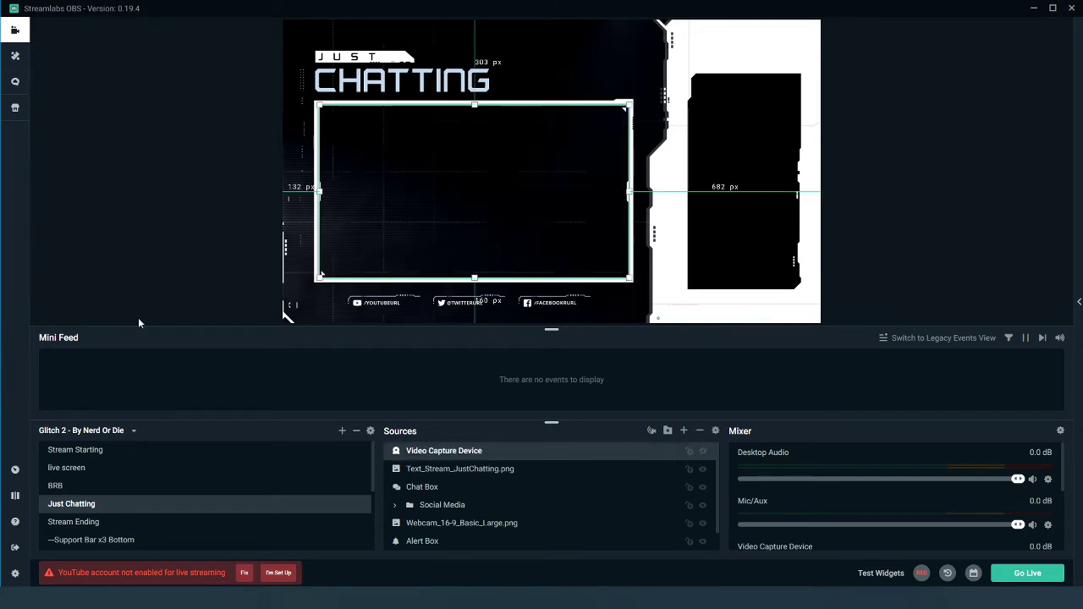
Remove the Stream Ending scene from the Glitch 2 scene collection
click(84, 523)
right_click(85, 528)
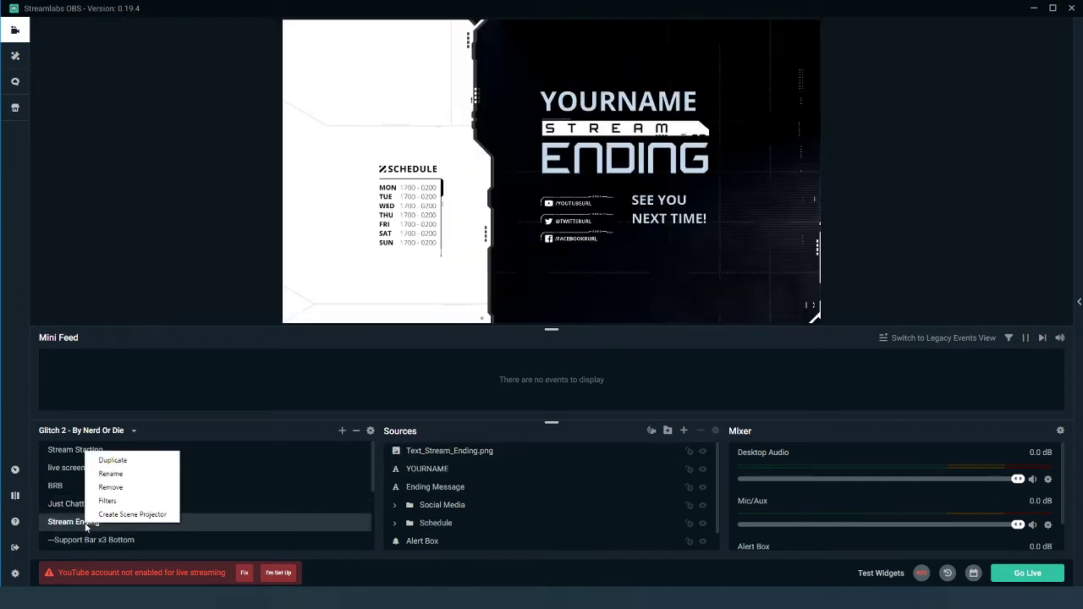
click(126, 488)
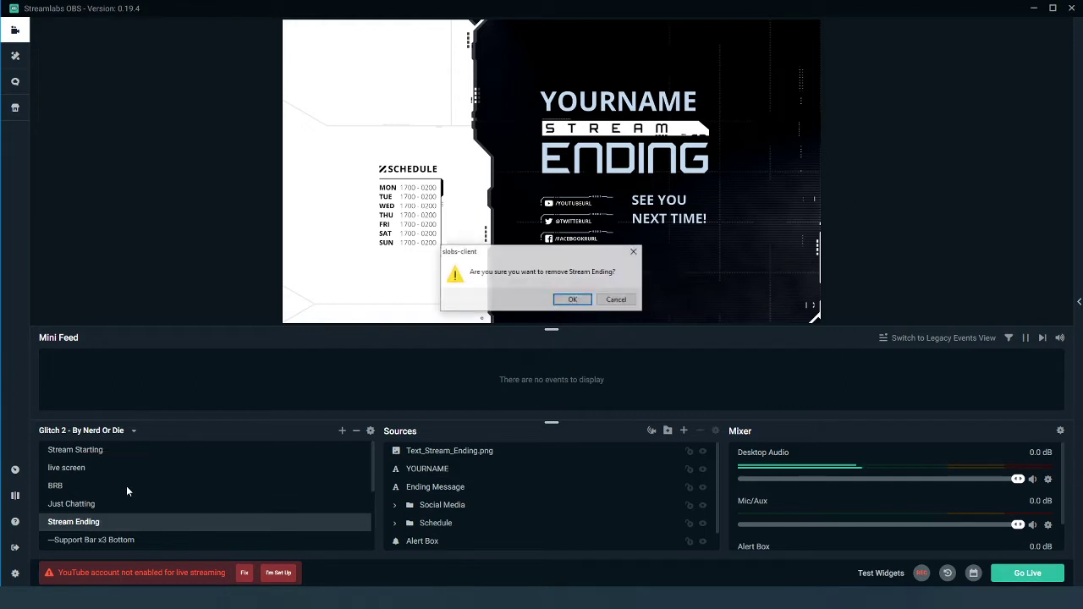
click(560, 306)
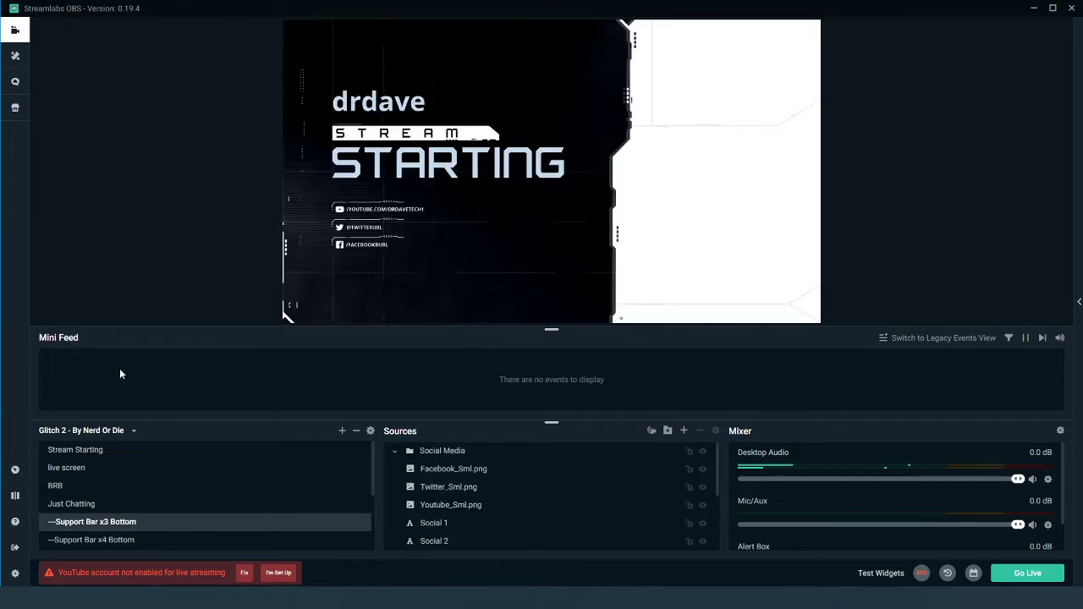
Preview the Just Chatting, Support Bar x3 Bottom, Icons and Background scenes
click(73, 505)
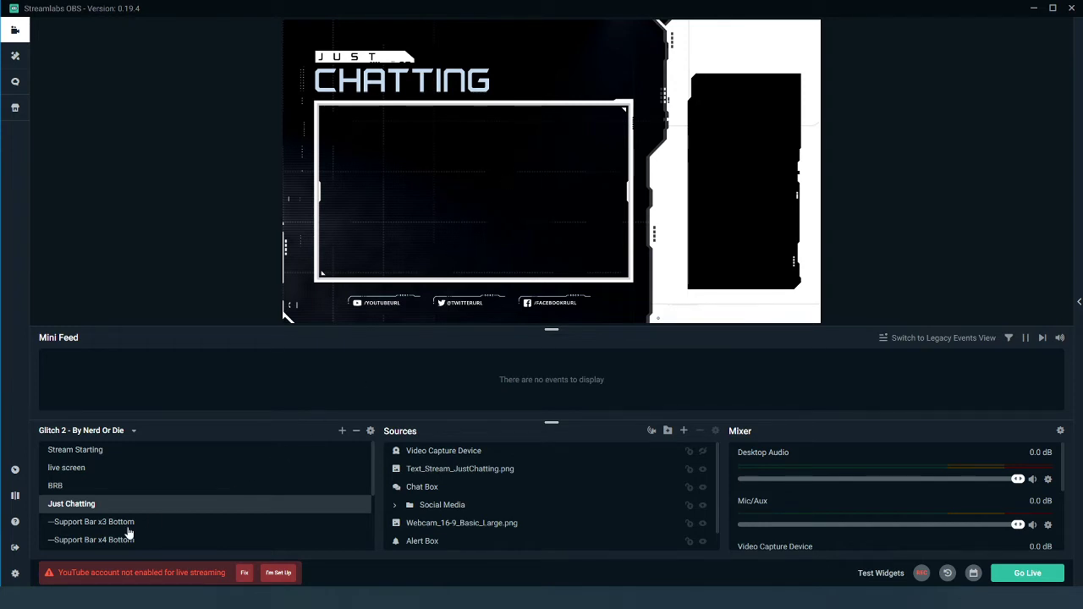
click(66, 524)
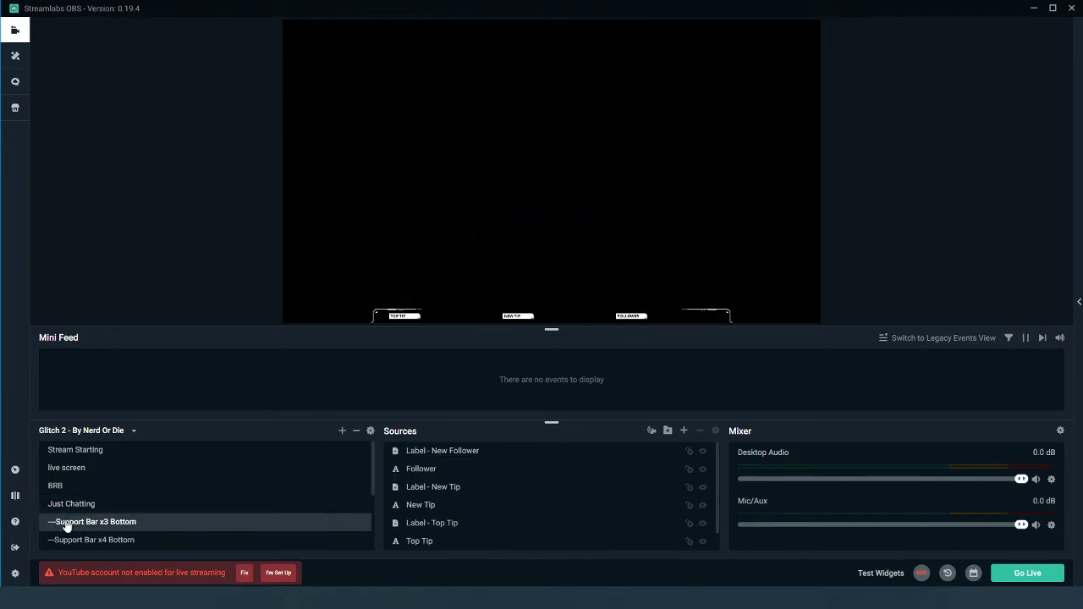
scroll(121, 519, down, 5)
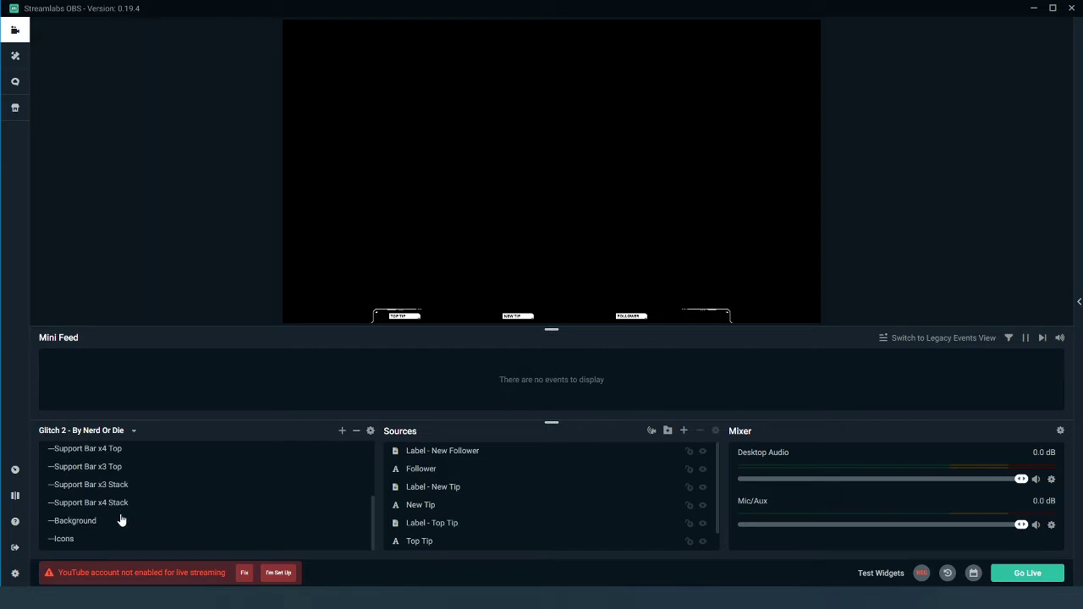
click(82, 542)
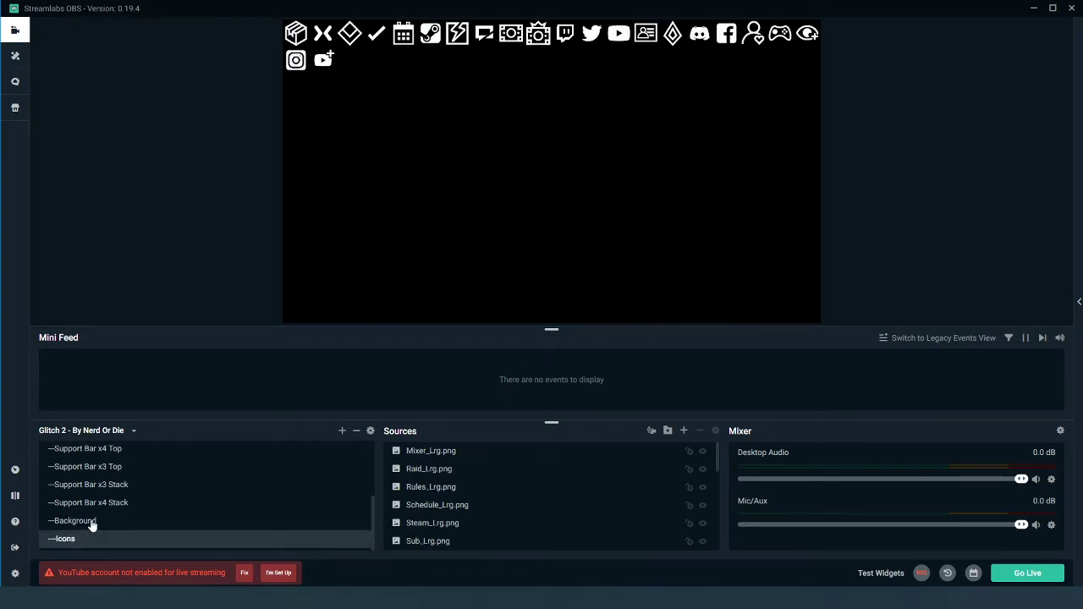
click(92, 524)
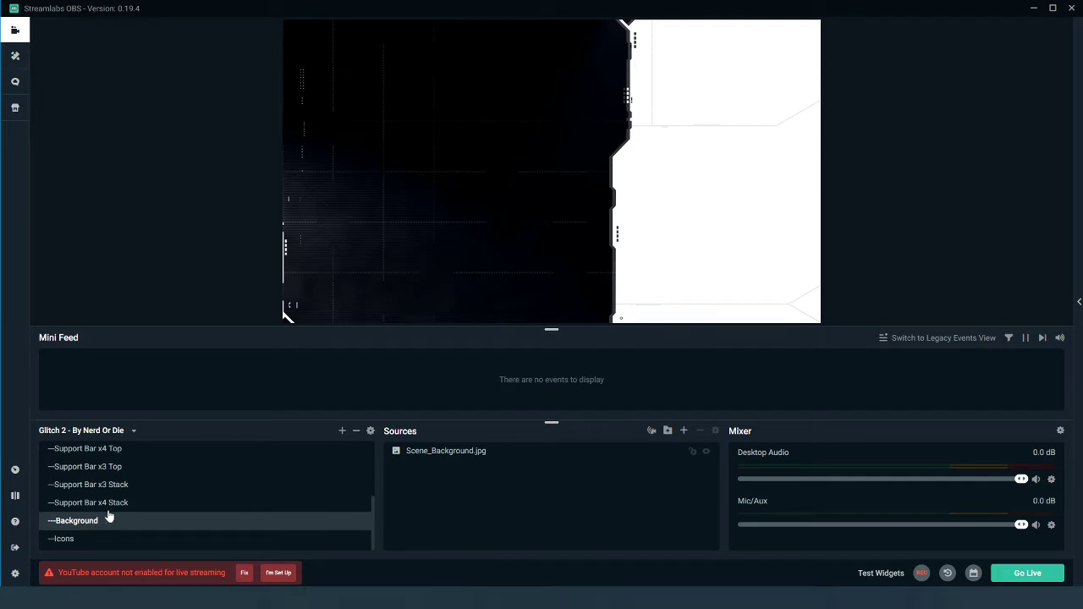
Remove the Support Bar x4 Stack and Support Bar x3 Stack scenes
click(100, 505)
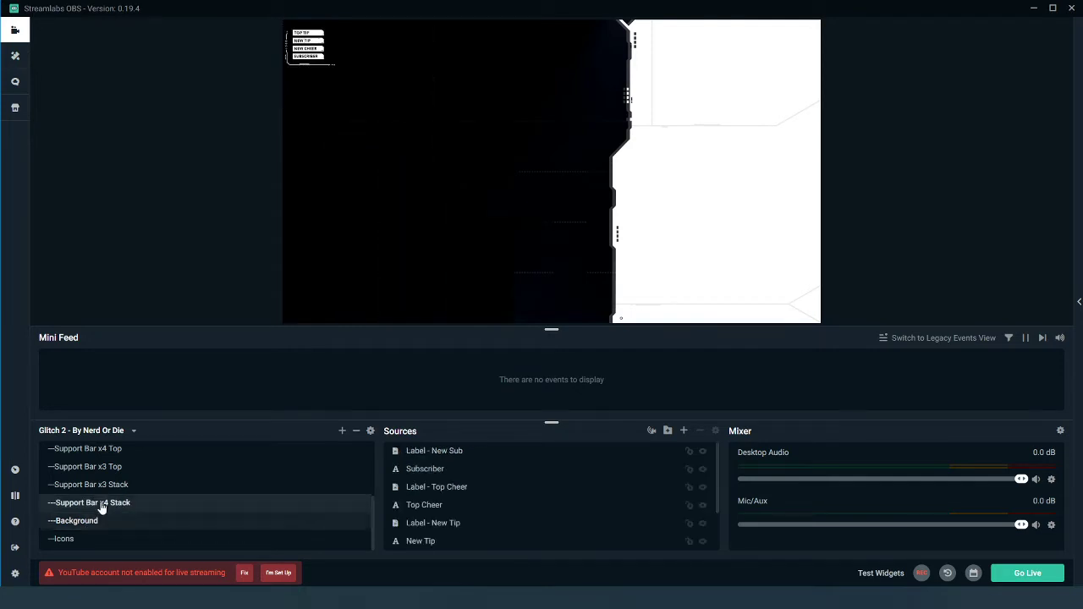
right_click(100, 506)
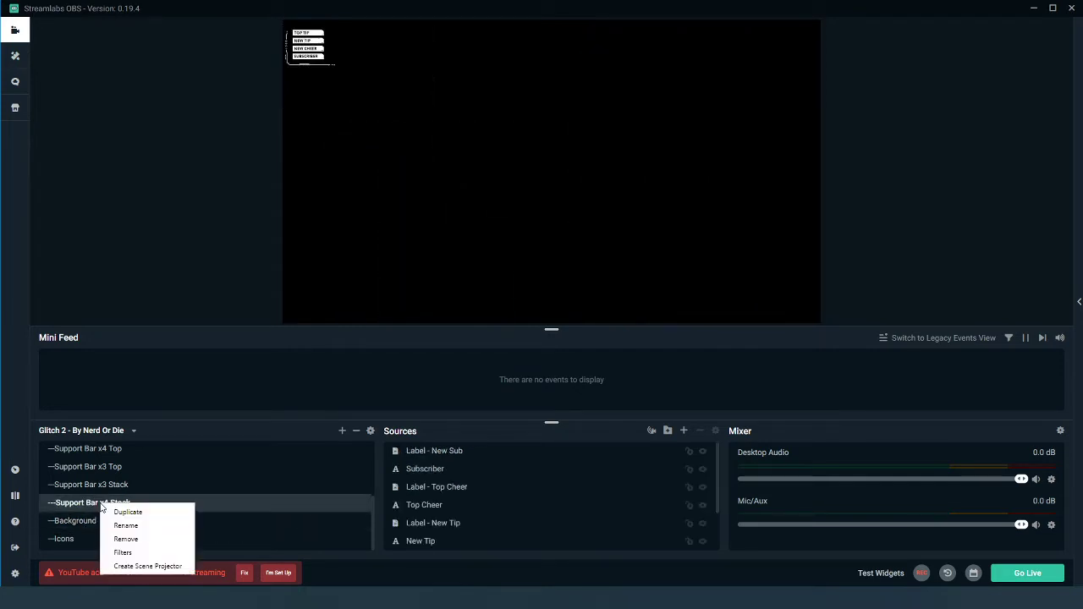
click(127, 538)
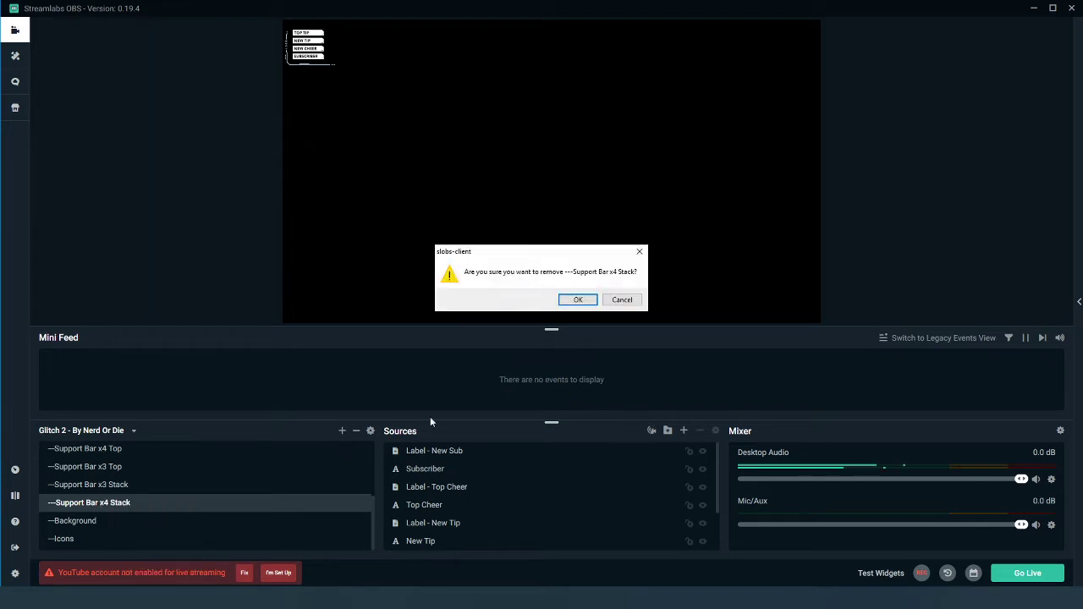
click(577, 300)
click(88, 501)
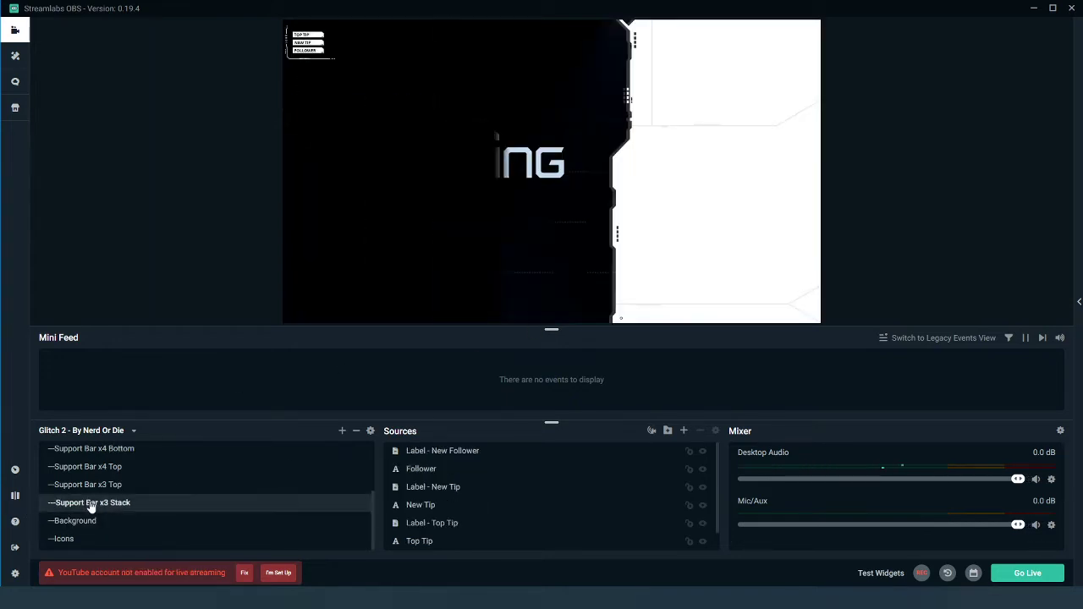
right_click(89, 502)
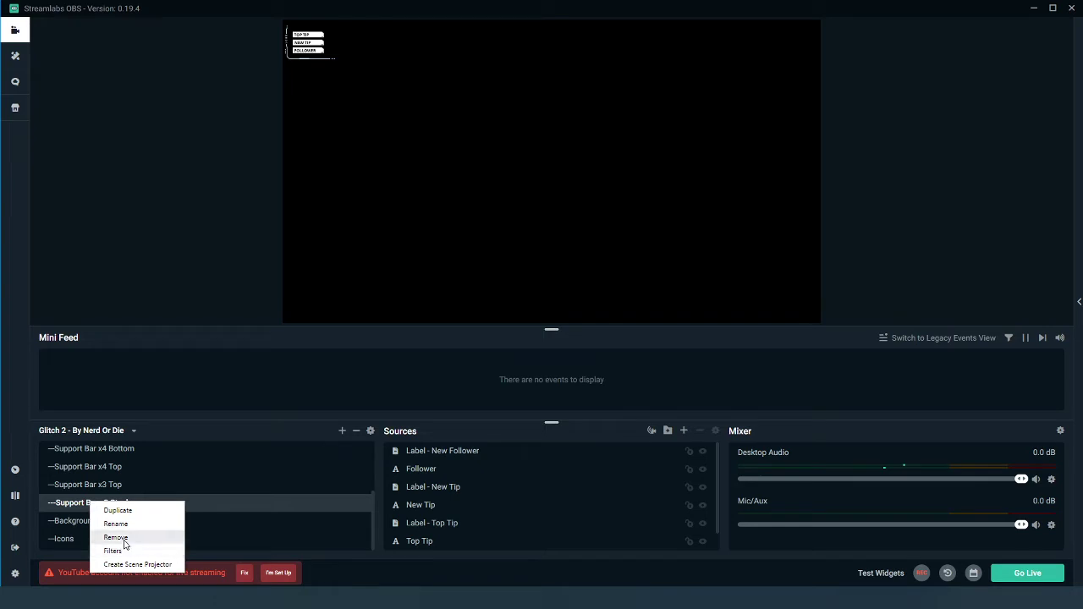
click(115, 537)
click(586, 302)
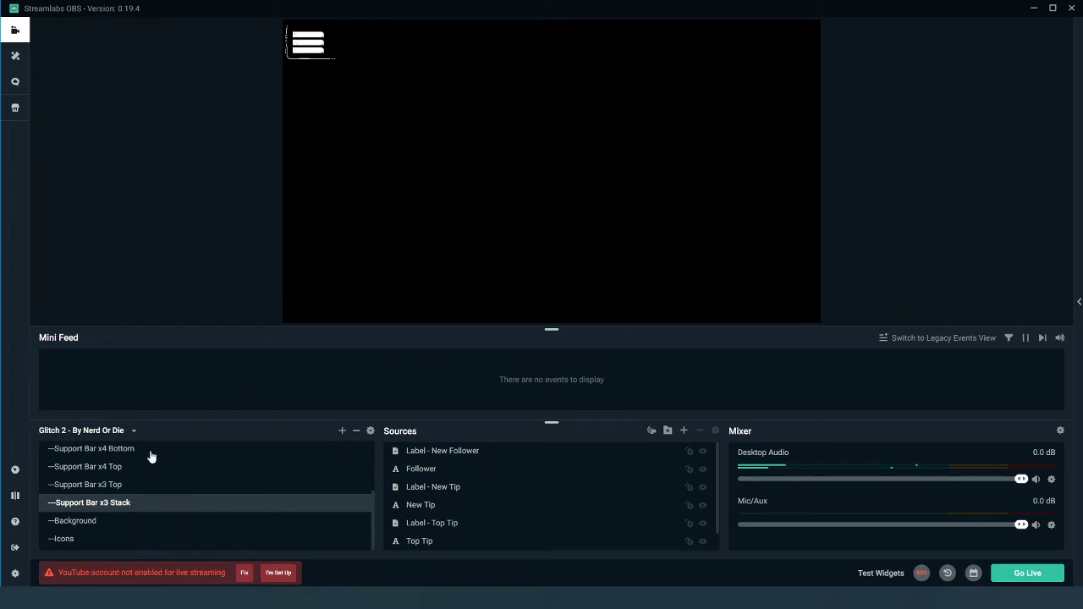
Remove the Support Bar x3 Top and Support Bar x4 Top scenes
click(96, 502)
right_click(97, 502)
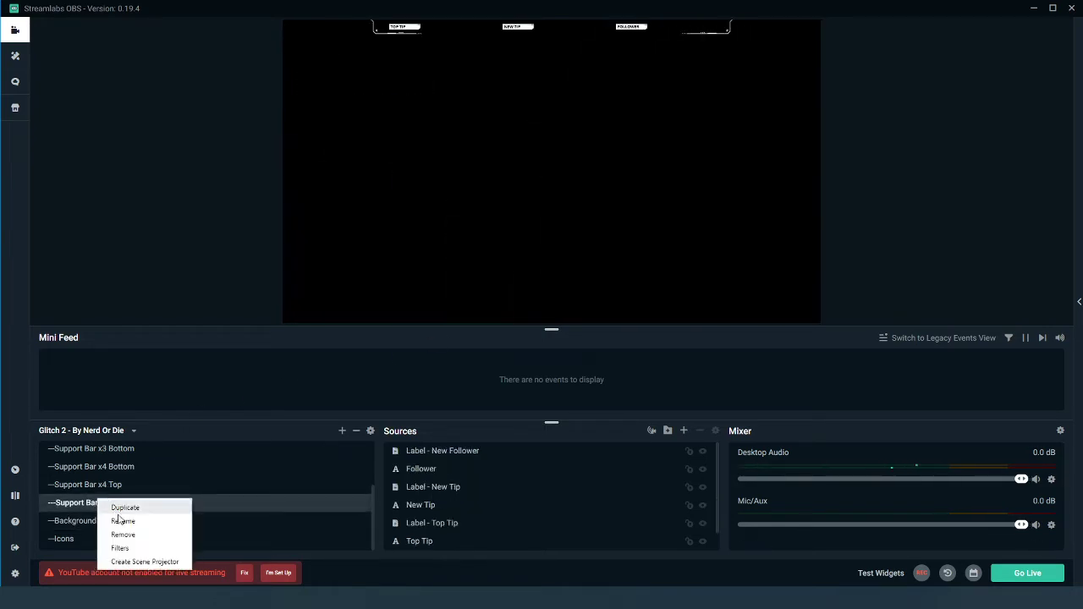
click(129, 535)
click(574, 299)
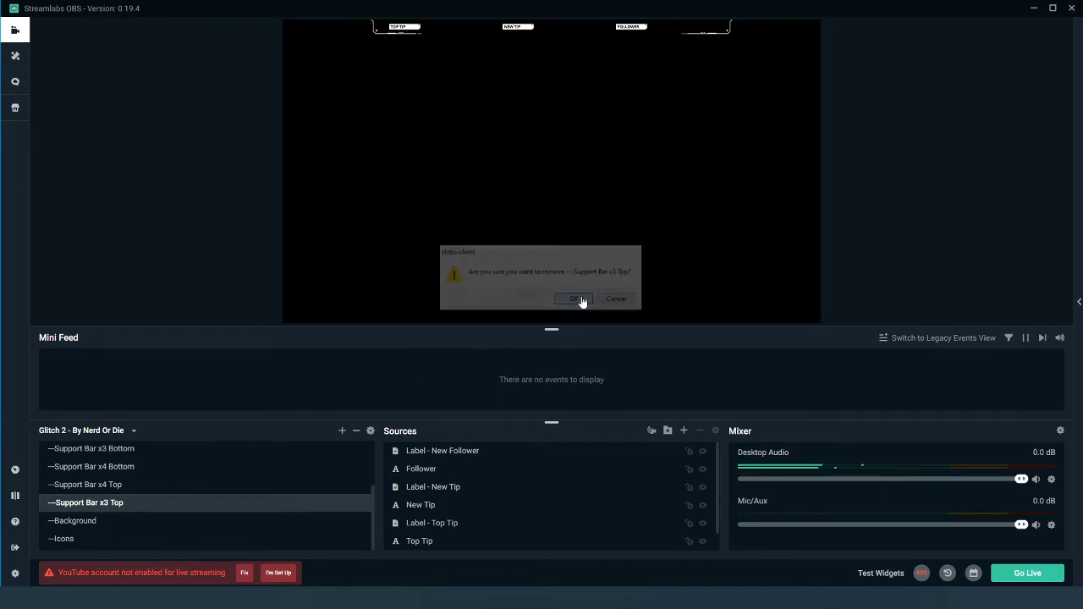
click(104, 504)
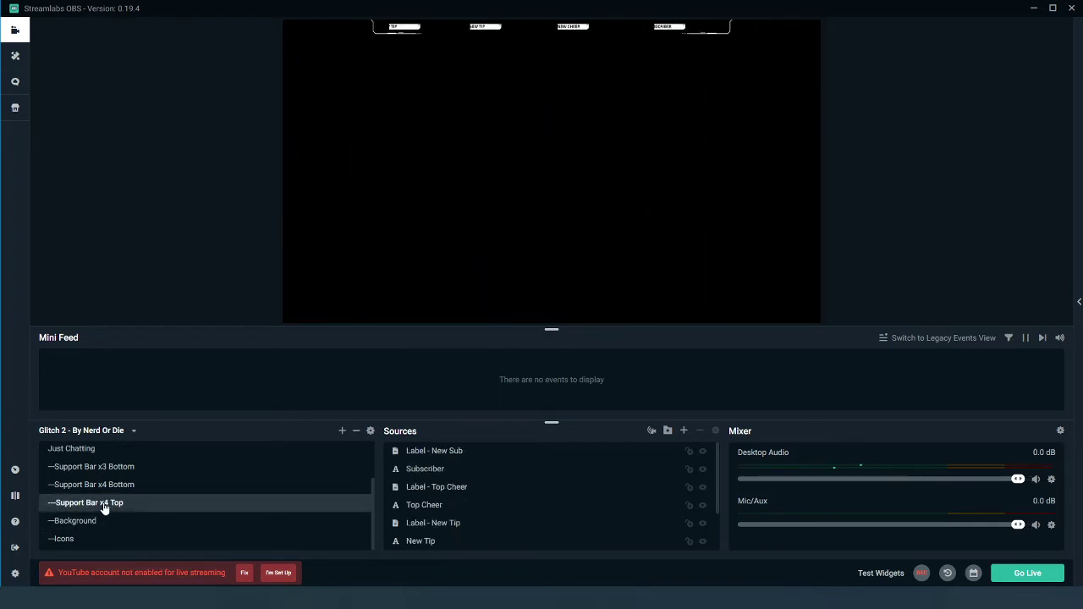
right_click(105, 505)
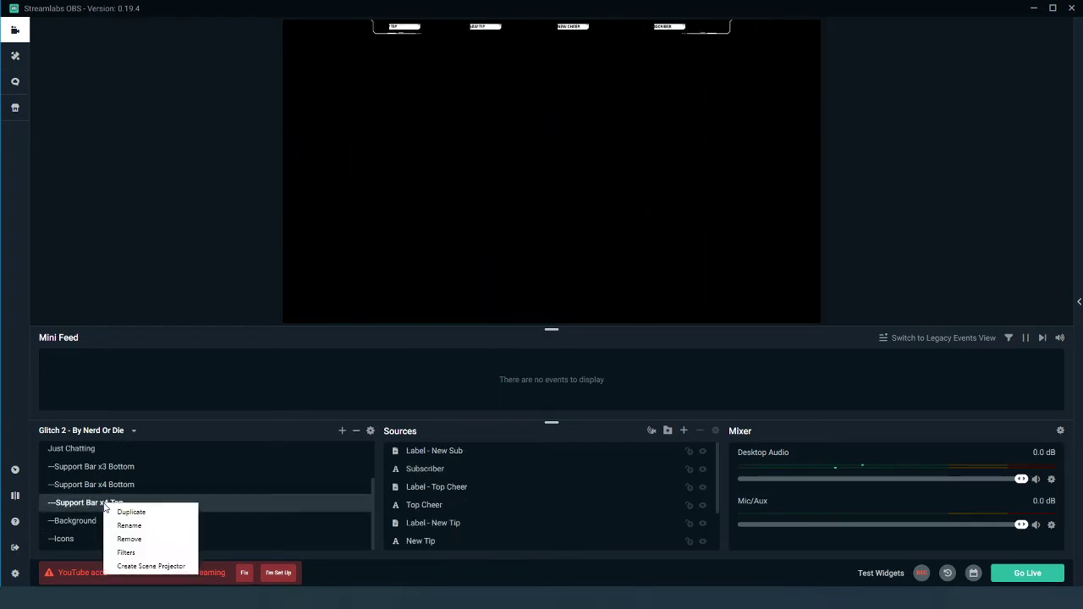
click(138, 542)
key(Return)
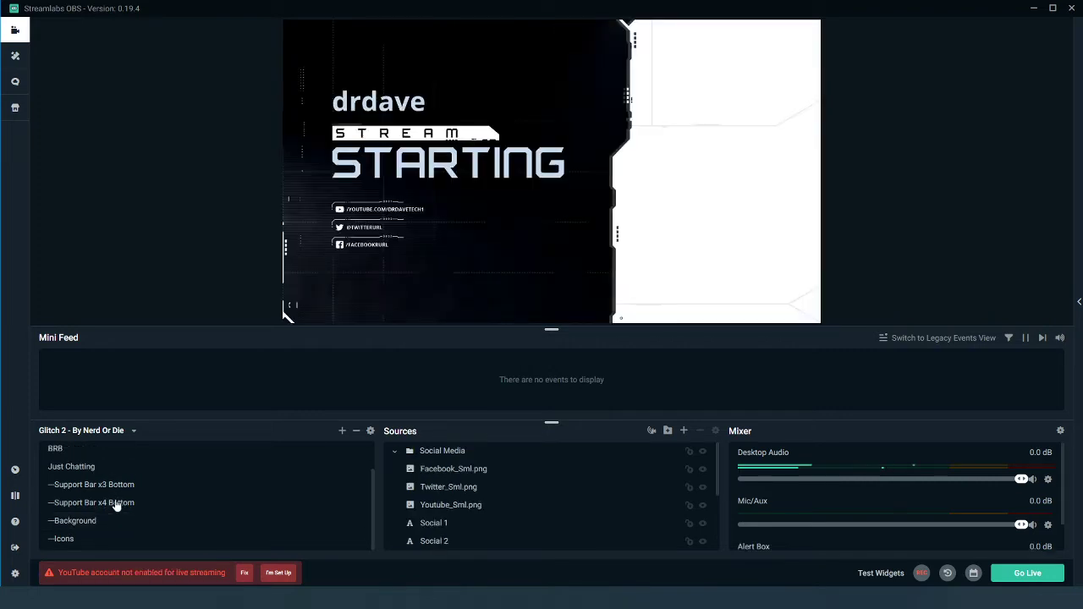
Remove the Support Bar x4 Bottom and Support Bar x3 Bottom scenes
click(114, 505)
right_click(116, 506)
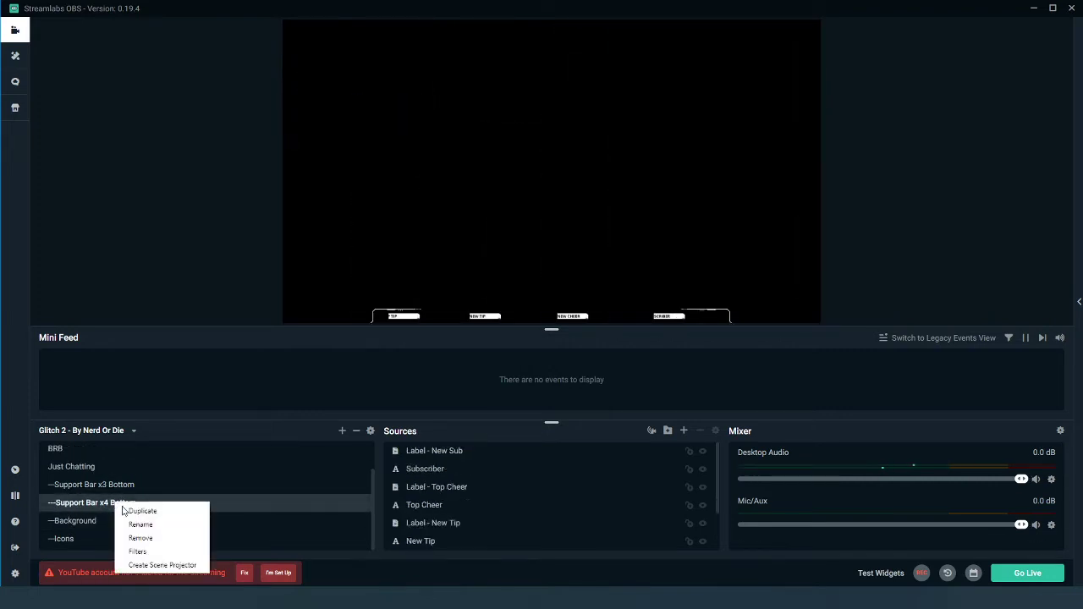
click(137, 538)
key(Escape)
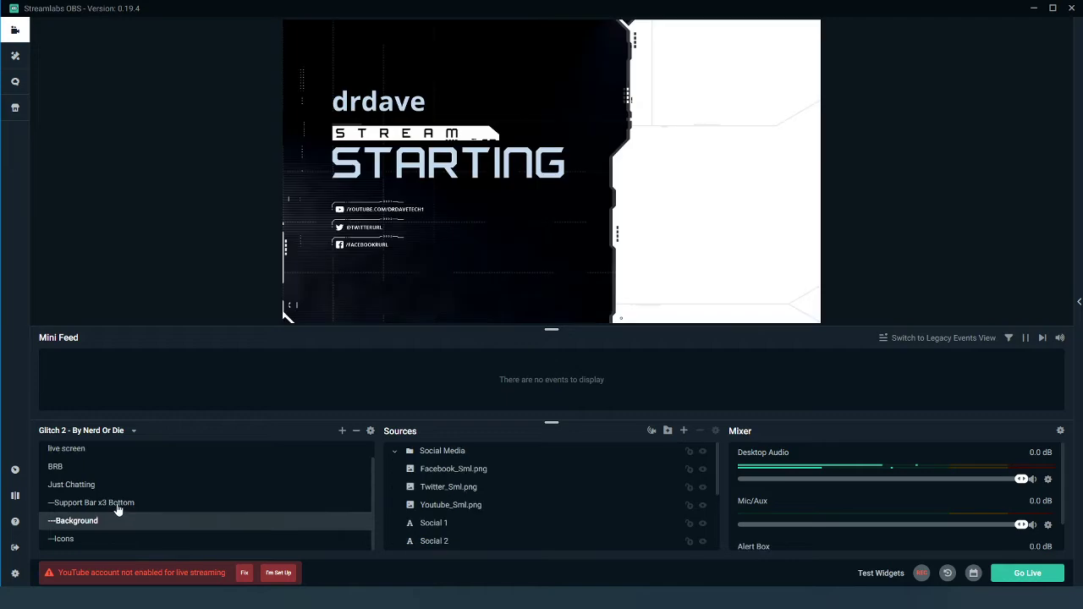
click(118, 505)
right_click(117, 505)
click(141, 541)
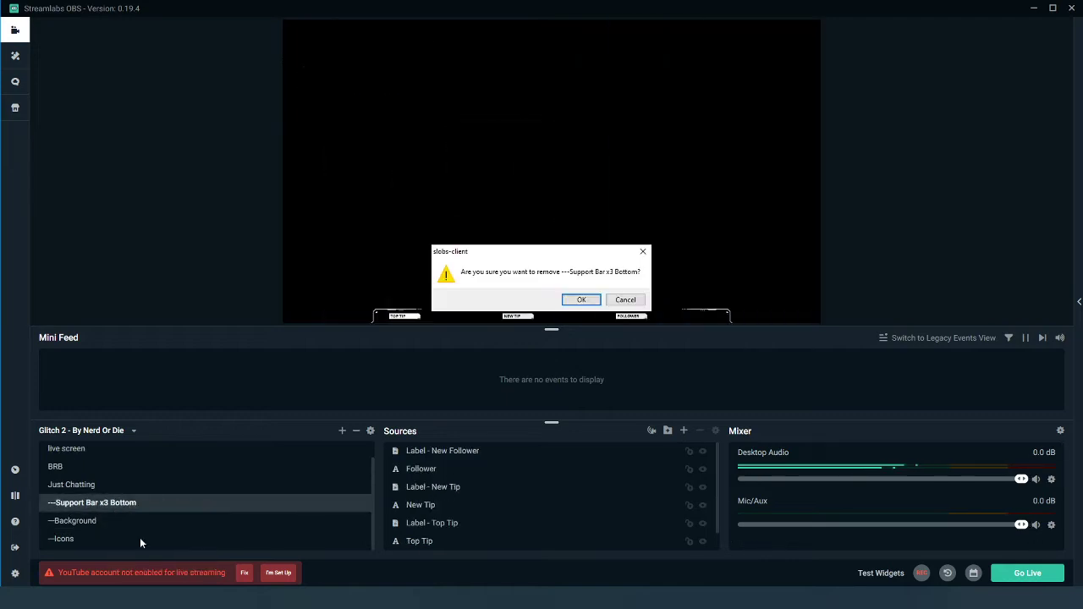
key(Return)
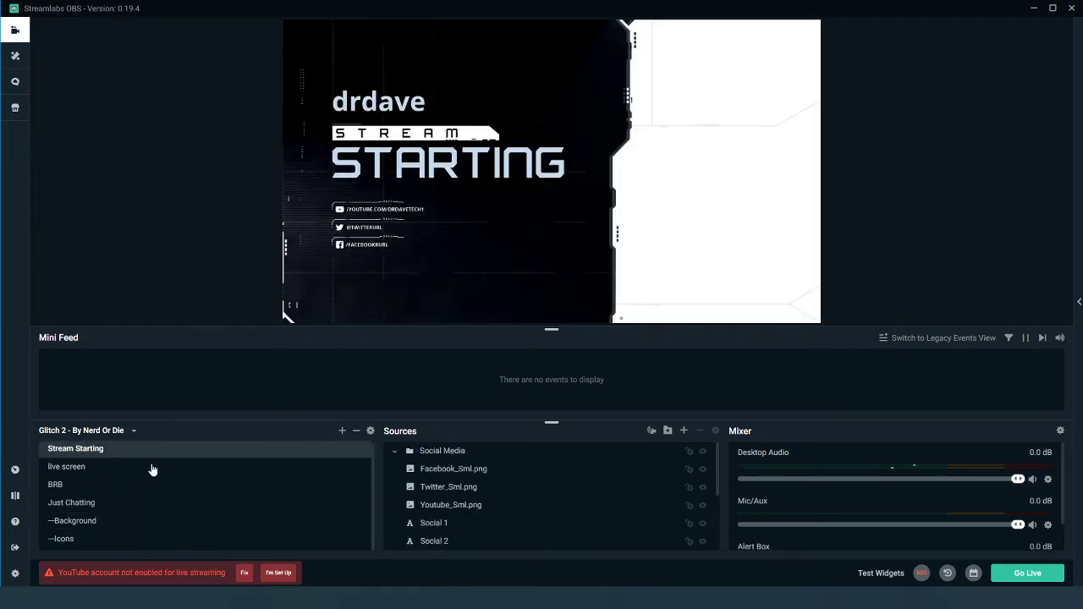
Remove the Icons scene from the Glitch 2 scene collection
click(65, 541)
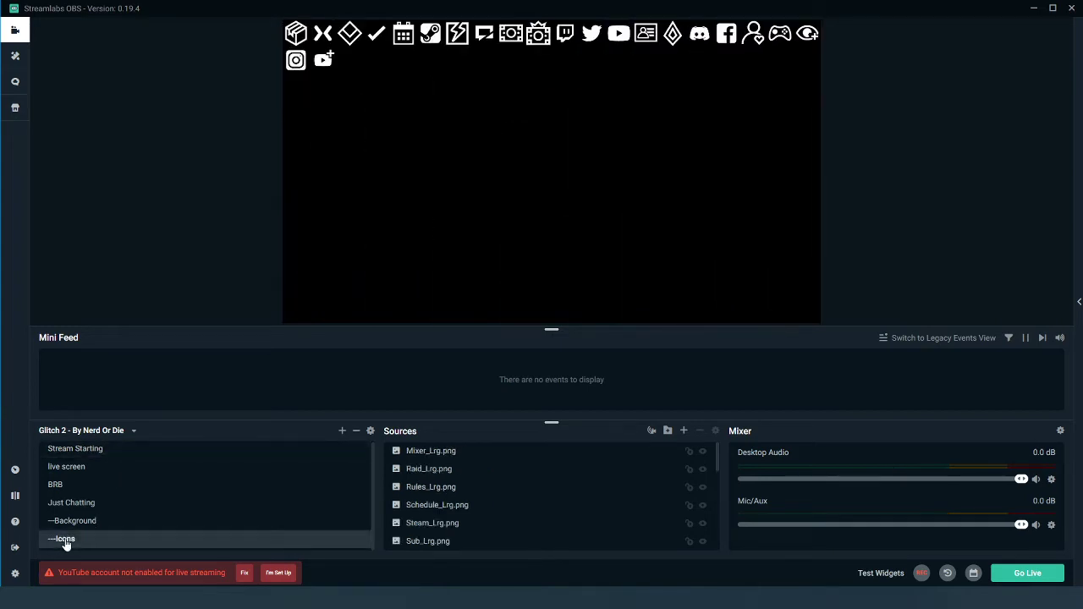
right_click(65, 544)
click(89, 503)
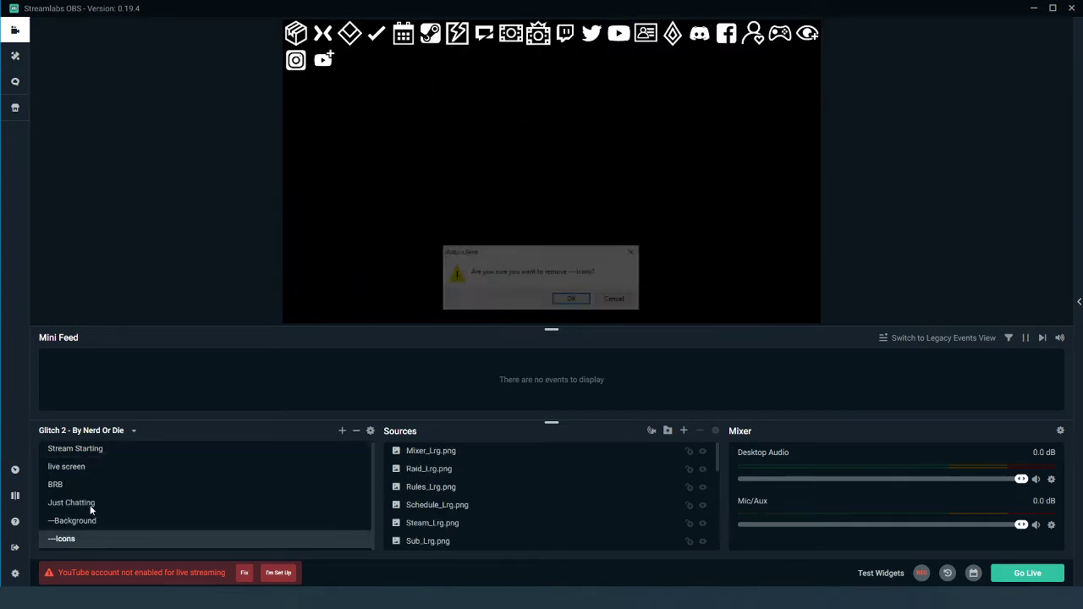
key(Return)
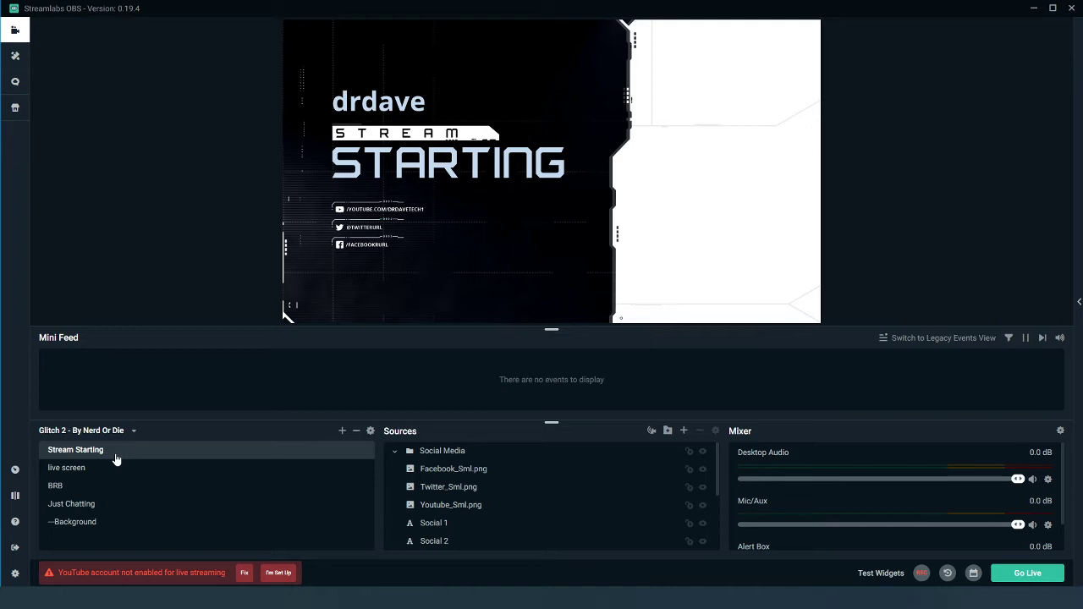
Preview the remaining live screen, BRB, Just Chatting and Stream Starting scenes, ending on live screen
click(105, 470)
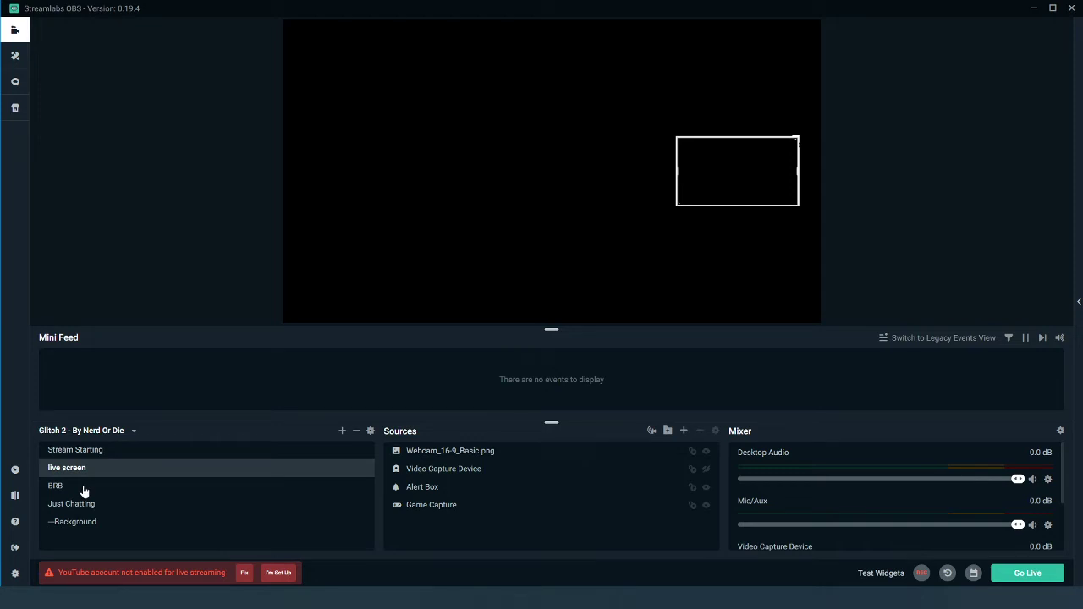
click(84, 489)
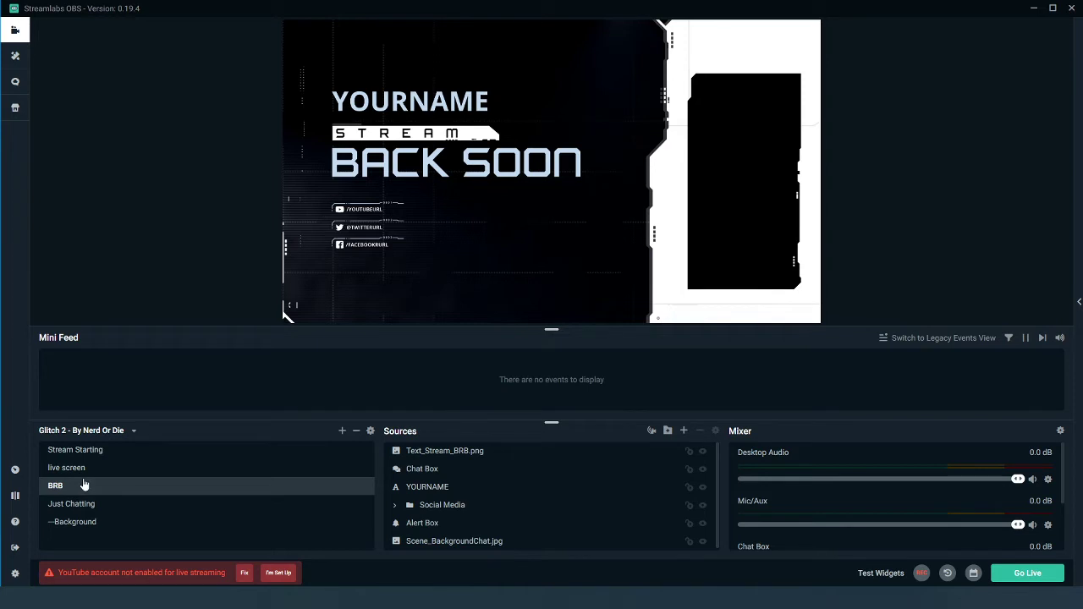
click(92, 470)
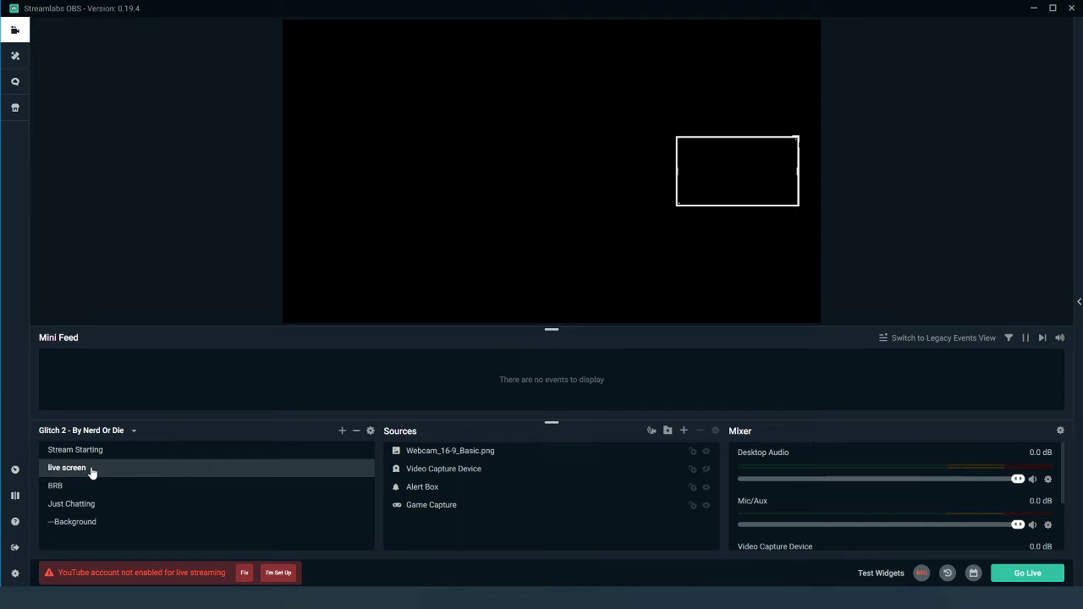
click(85, 511)
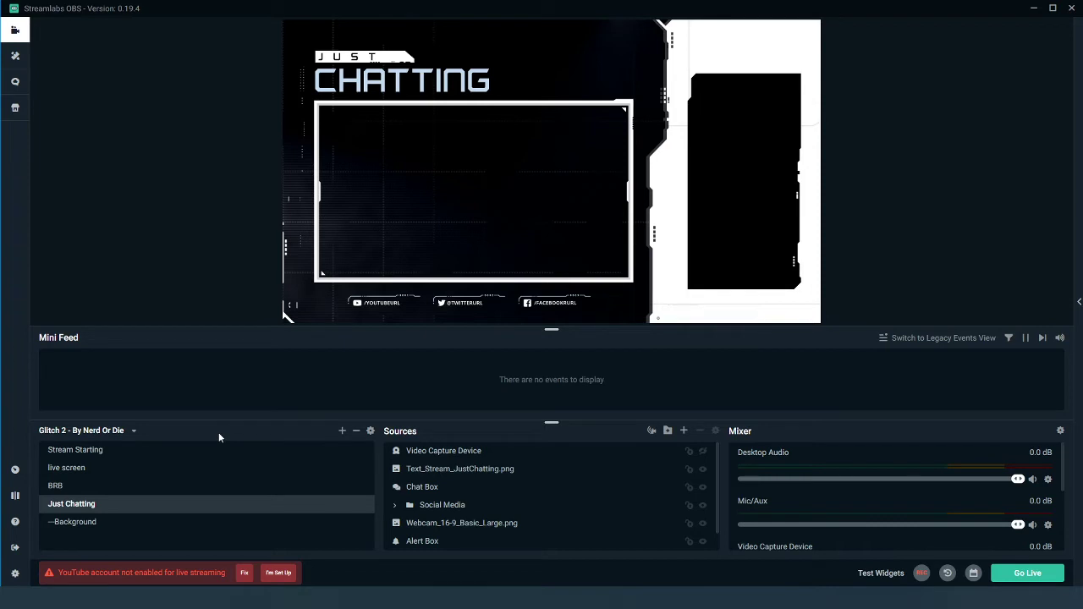
click(97, 451)
click(68, 472)
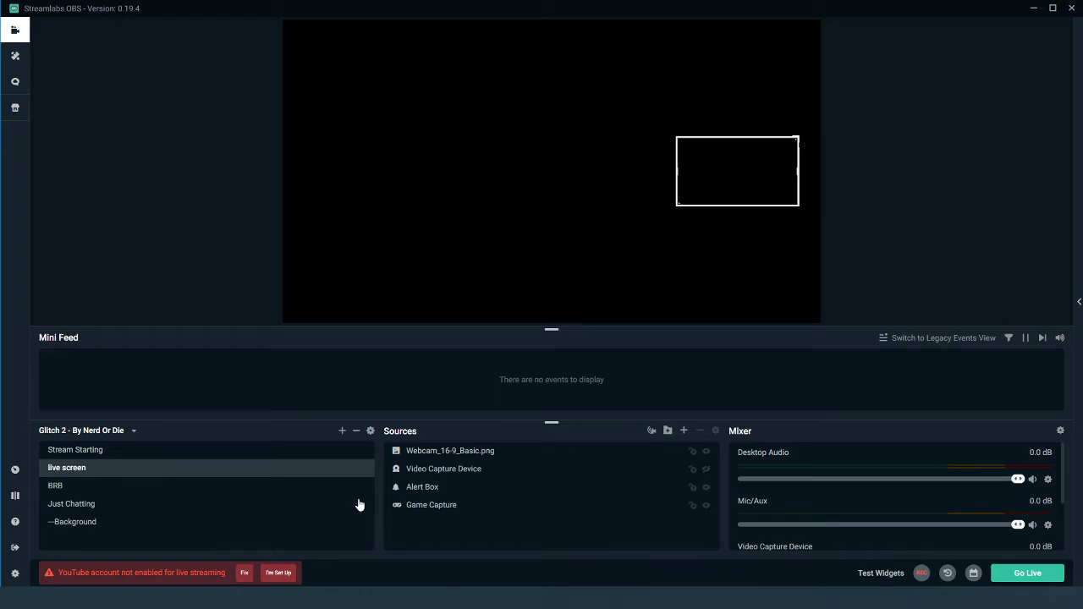
Enable Cloudbot and turn on its Caps Protection, Symbol Protection and Link Protection
click(15, 81)
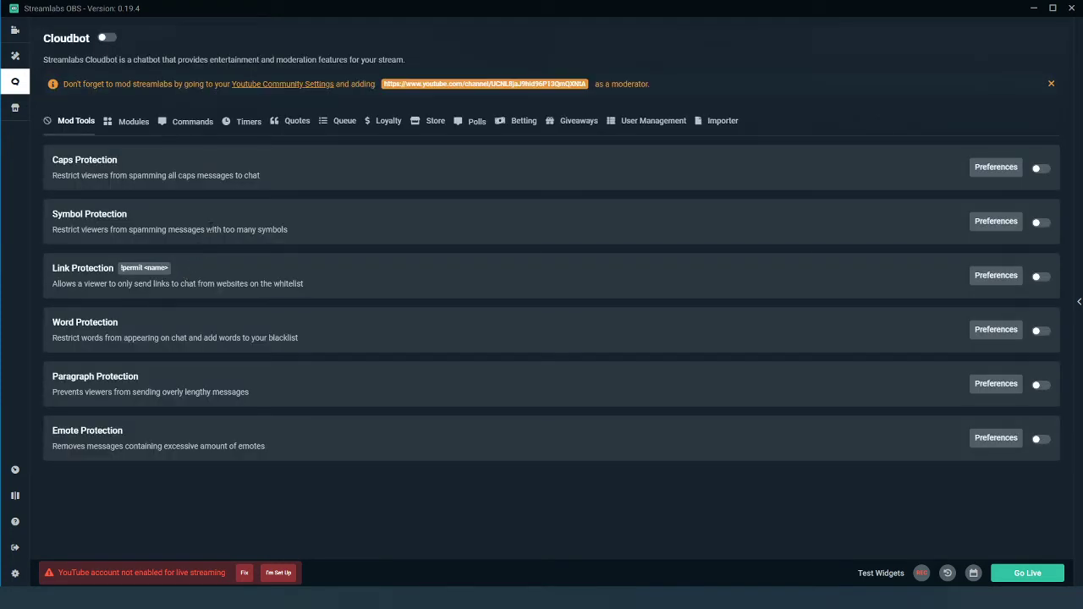
click(104, 38)
click(1041, 168)
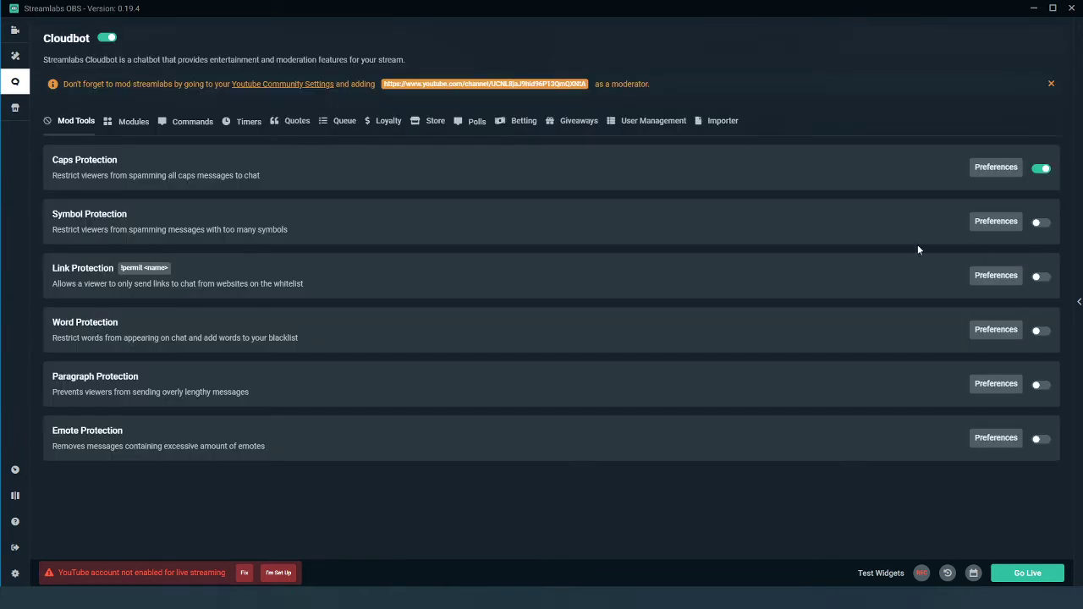
click(1039, 222)
click(1039, 278)
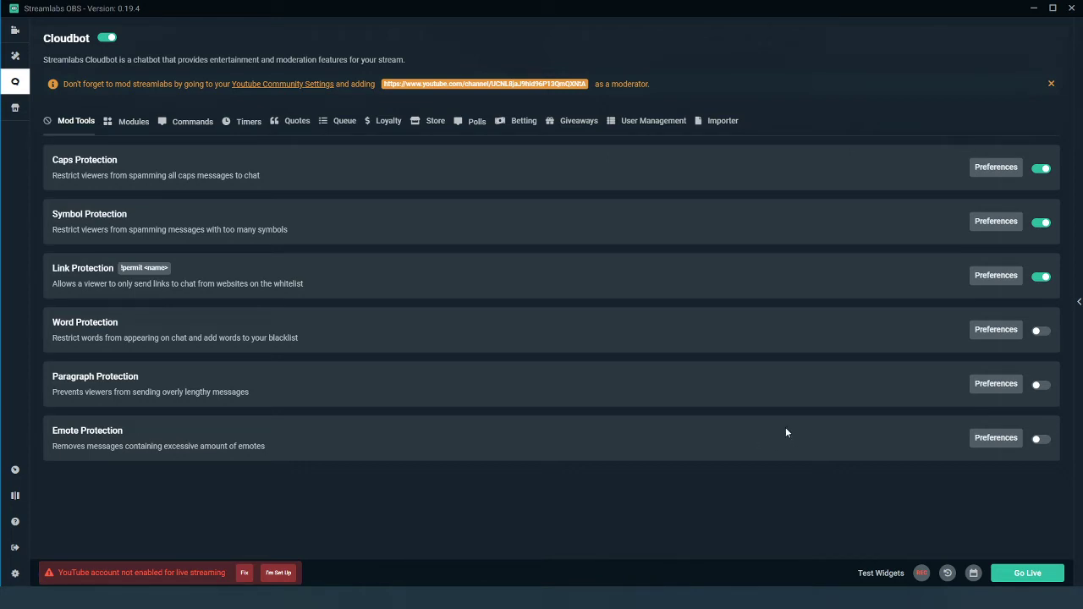
Turn on the Chat Alerts, Heist Minigame and Gamble Minigame modules of Cloudbot
click(131, 123)
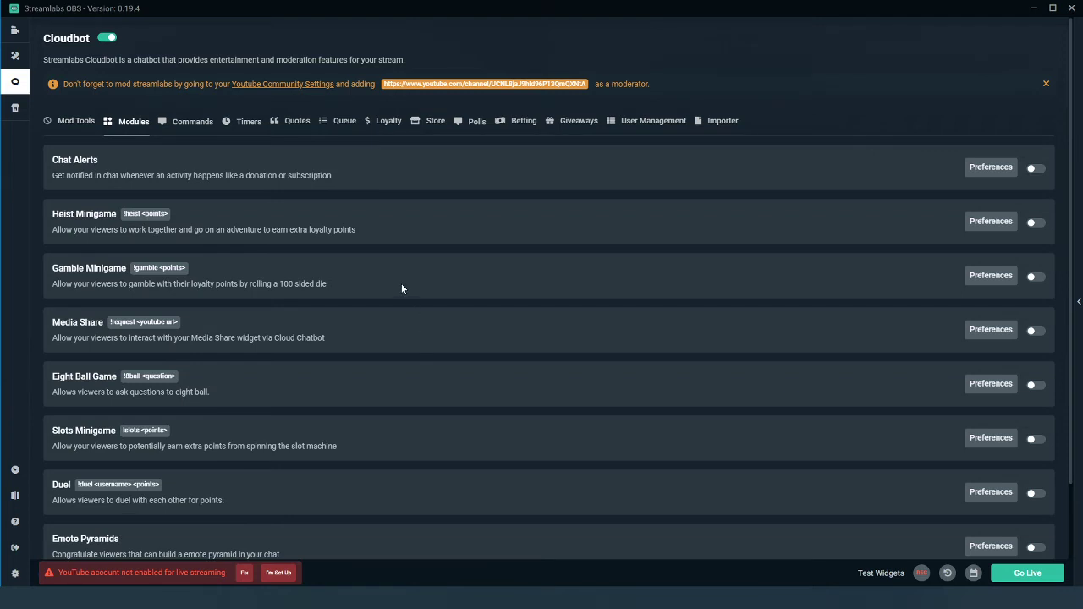
click(1031, 170)
click(1030, 225)
click(1030, 277)
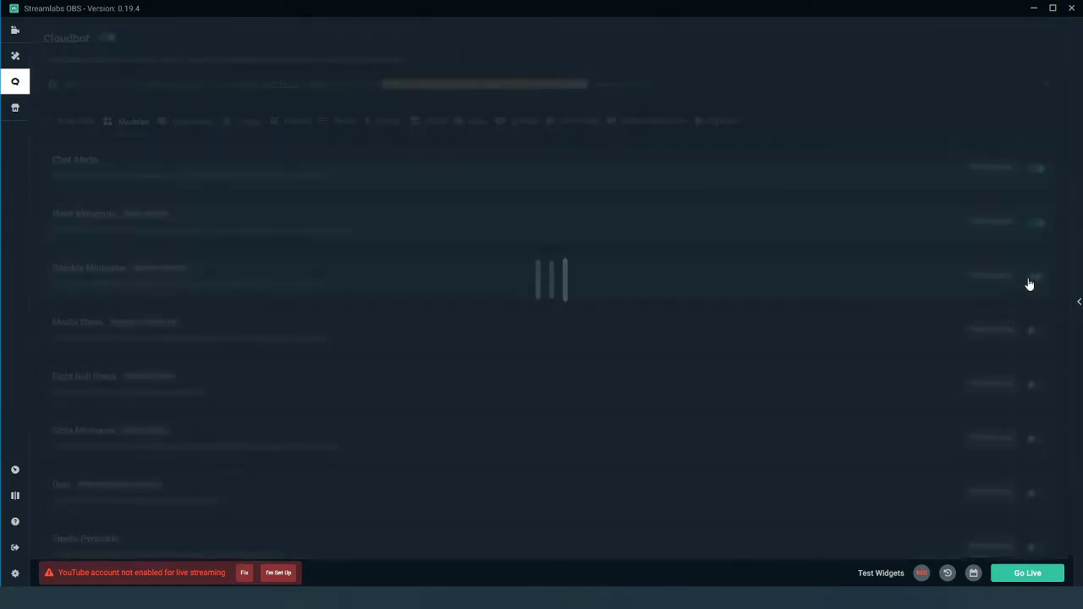
Turn on the Eight Ball Game, Slots Minigame and Duel modules
scroll(888, 312, down, 1)
scroll(884, 310, down, 1)
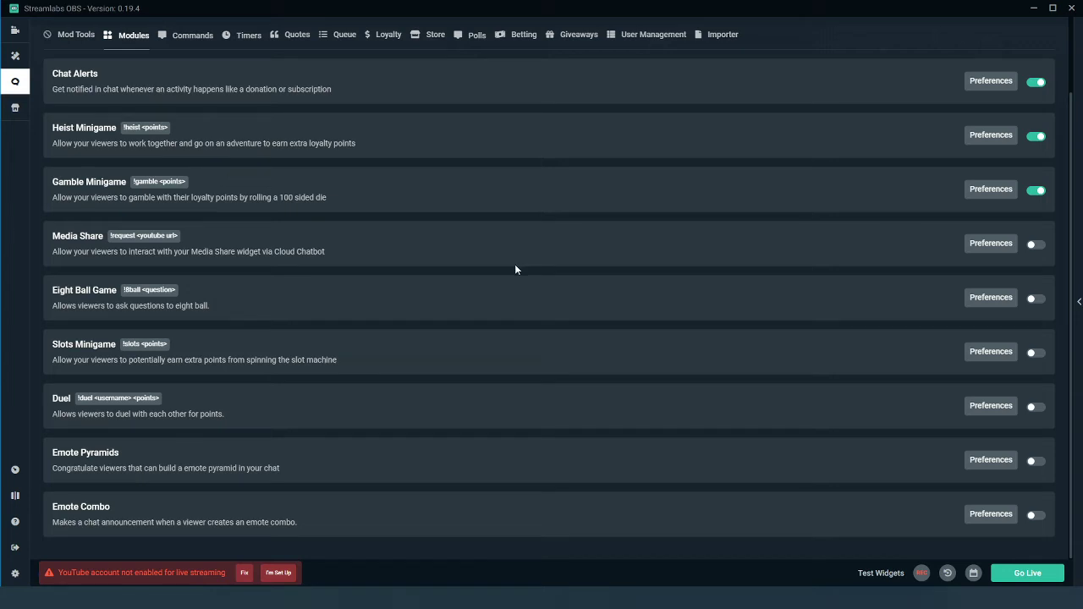
click(1032, 303)
click(1033, 353)
click(1032, 408)
Enable the Cloudbot Loyalty system and review its settings for point intervals, event payouts and donations
scroll(653, 353, up, 2)
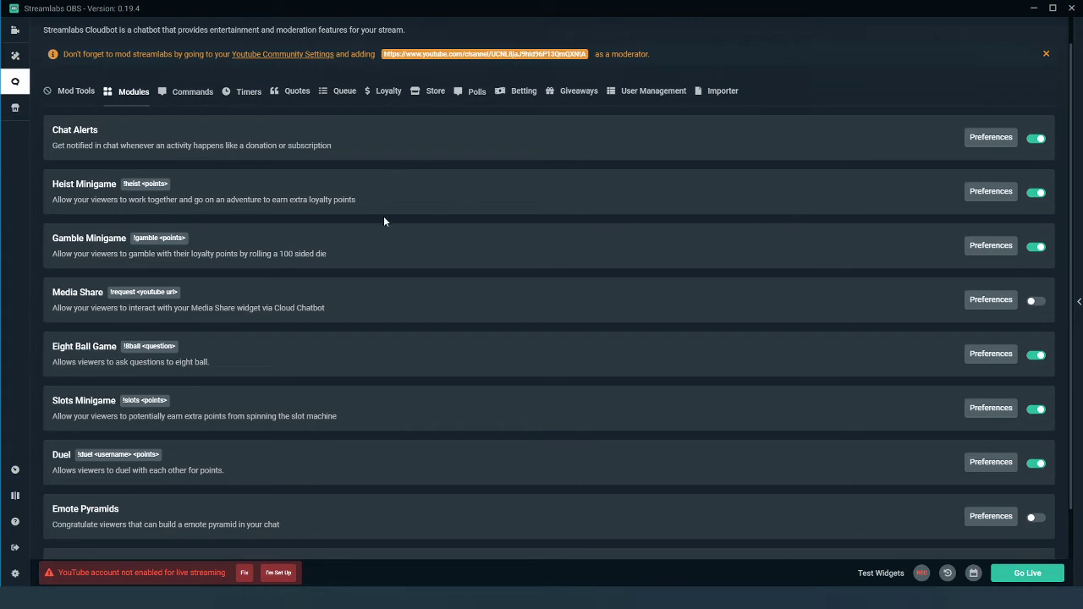
click(386, 91)
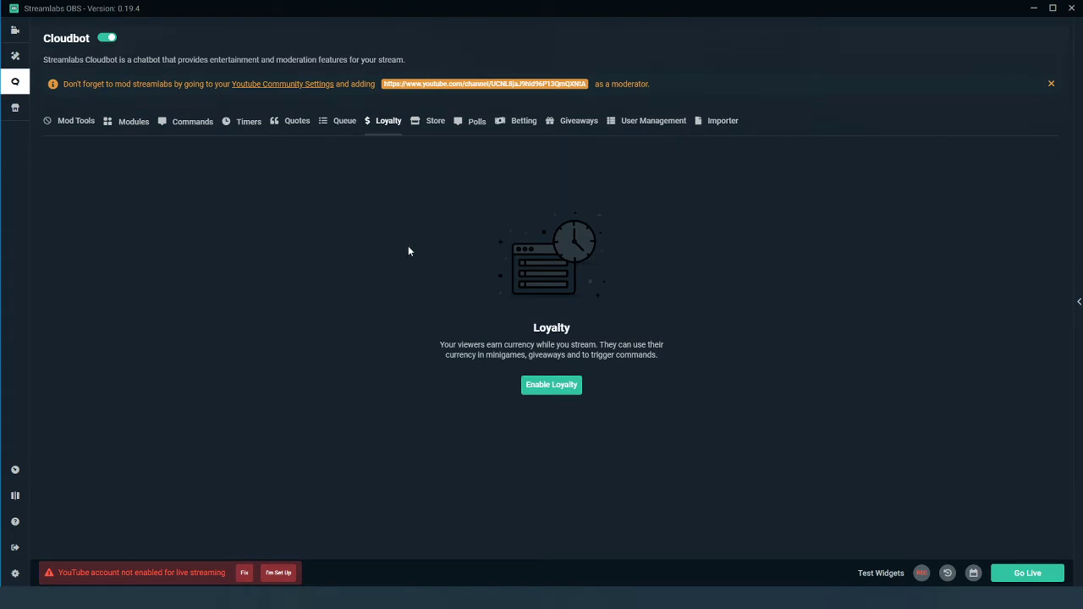
click(565, 387)
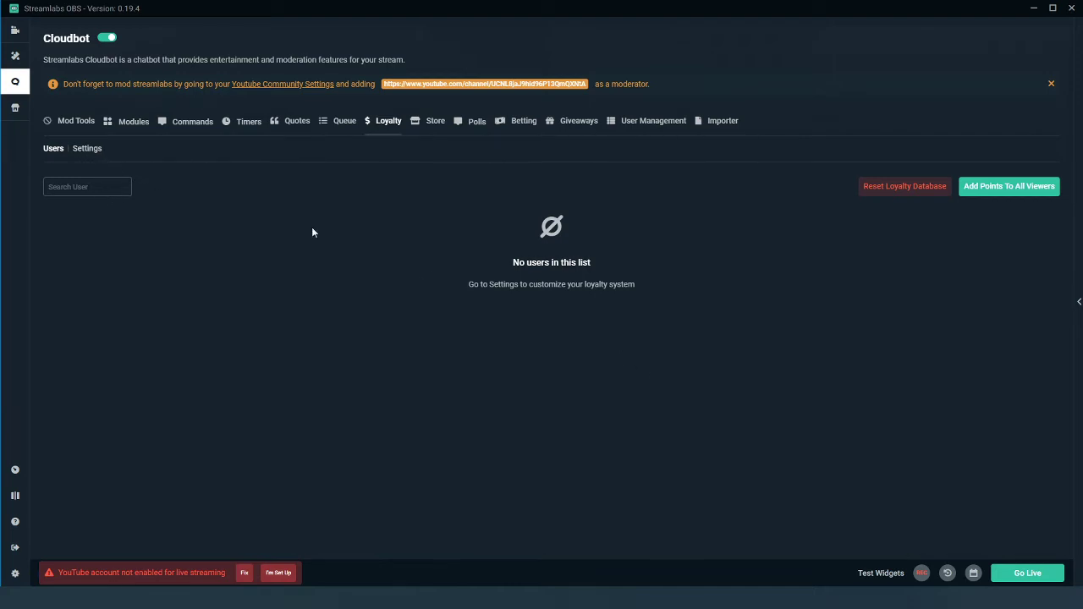
click(88, 150)
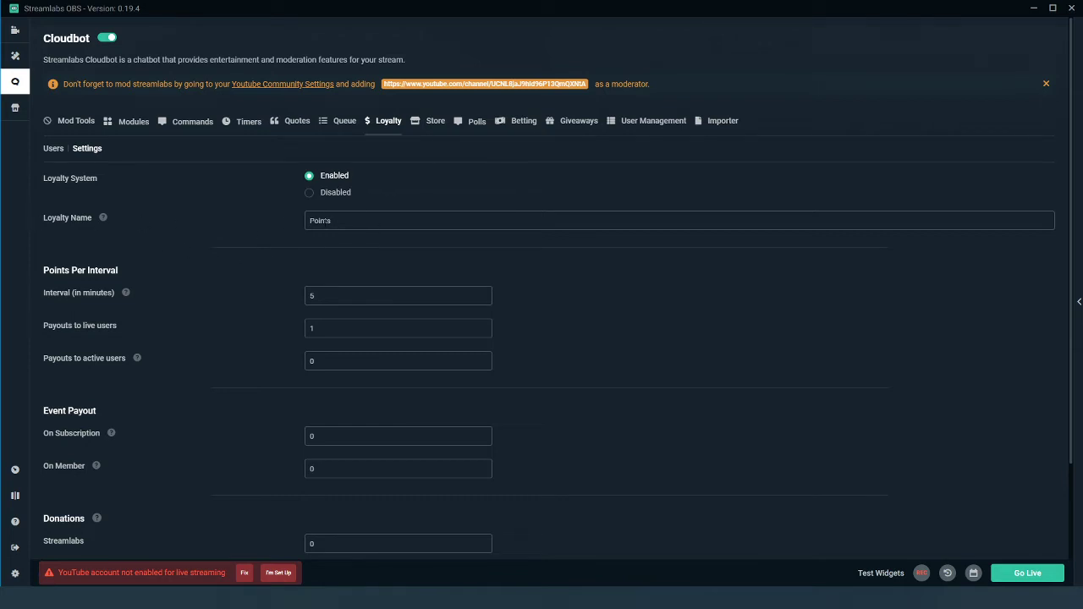
scroll(249, 285, down, 3)
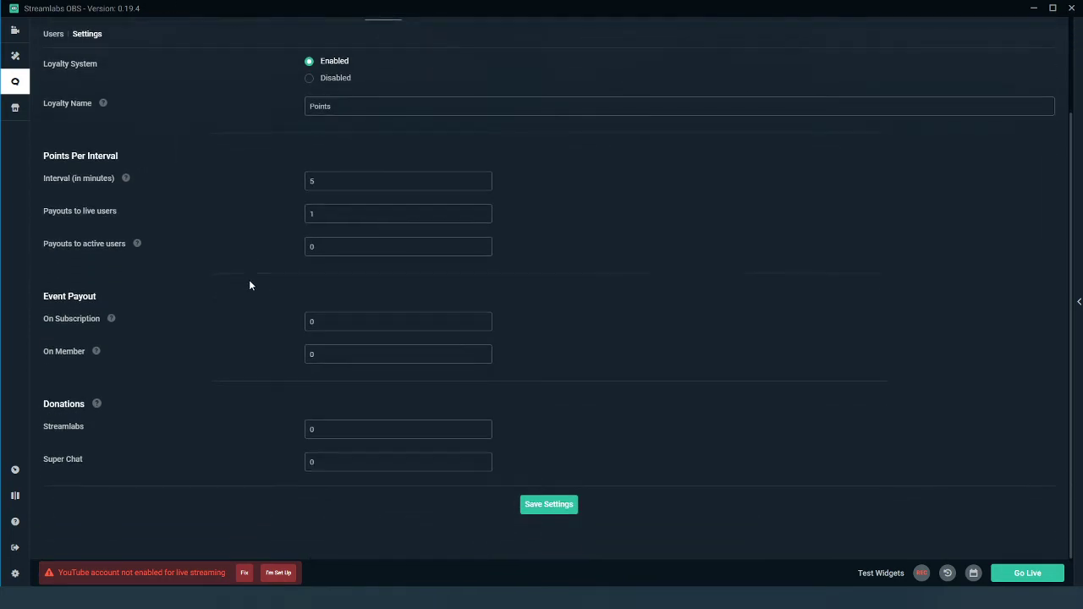
scroll(250, 285, up, 2)
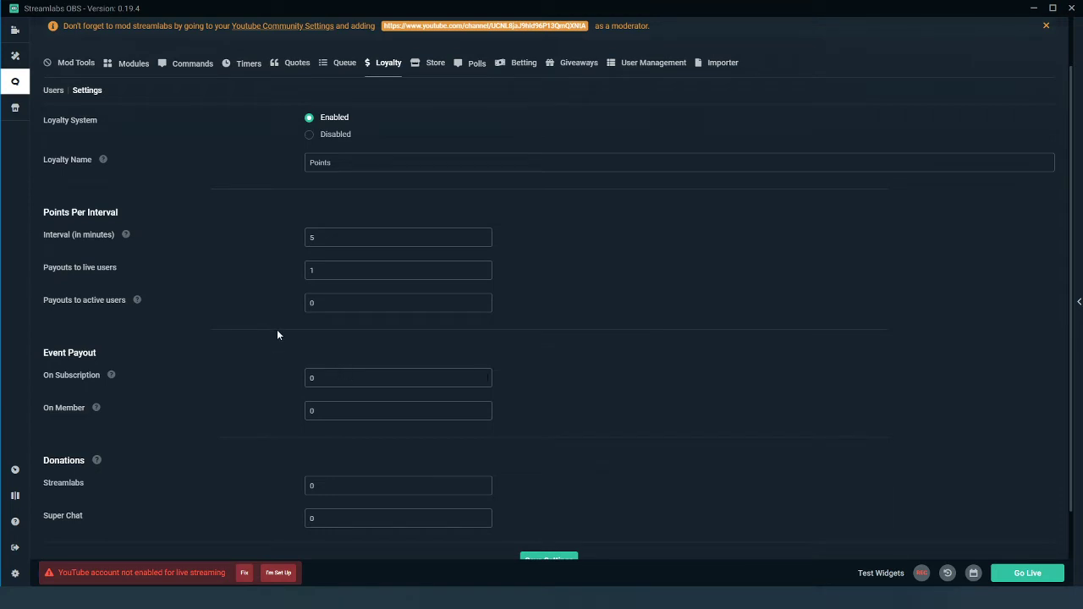
scroll(241, 265, up, 1)
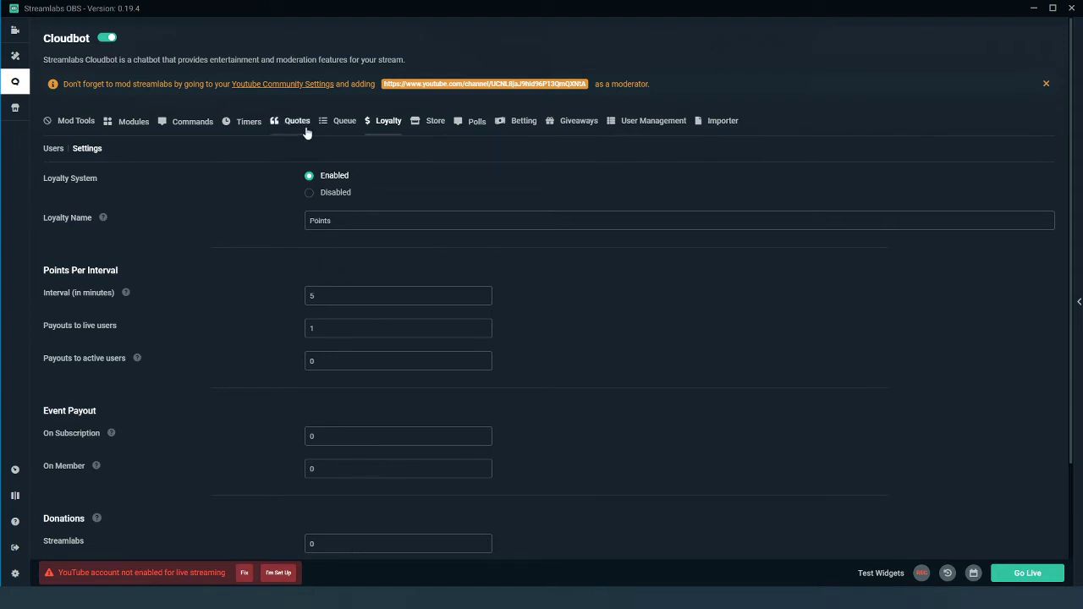
Review the general Heist Minigame preferences, including entries, cooldown, chance to win and winner payout
click(134, 123)
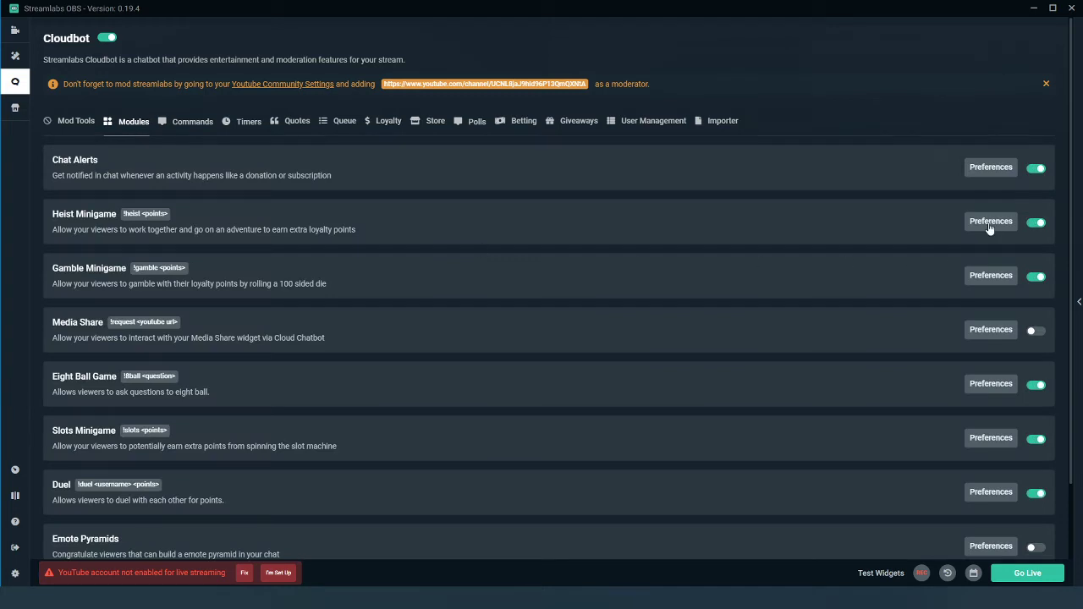
click(989, 223)
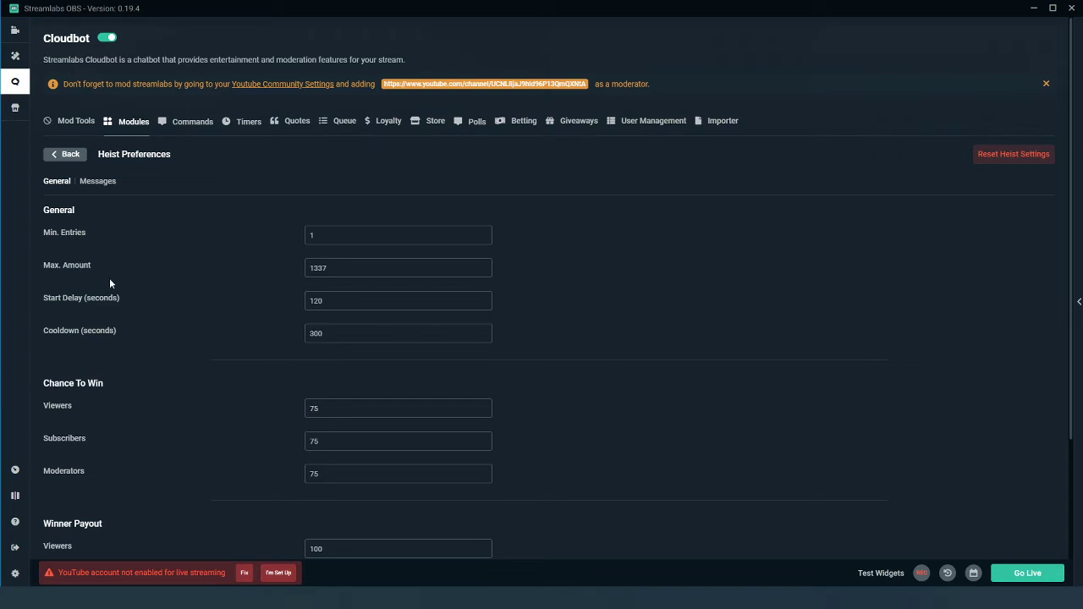
scroll(213, 287, down, 3)
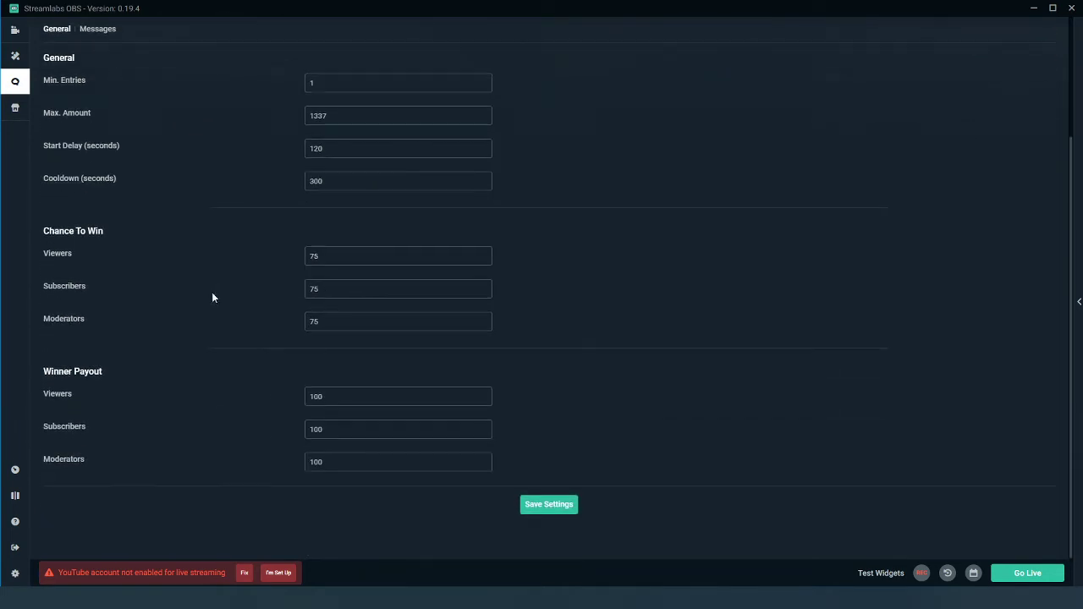
scroll(268, 332, up, 3)
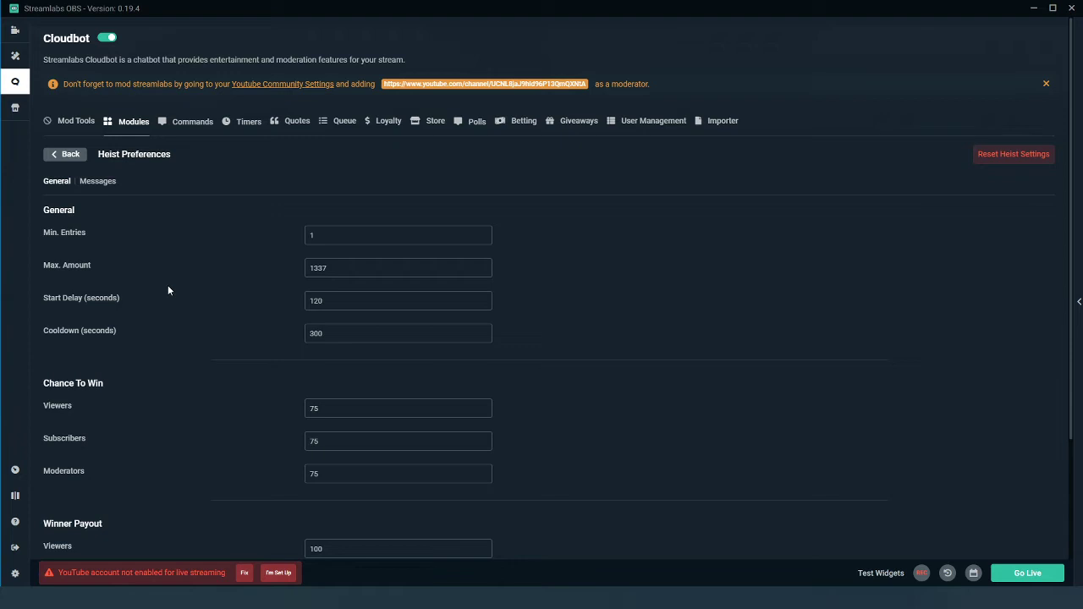
Check the loyalty users list and look through the Cloudbot modules again
click(386, 125)
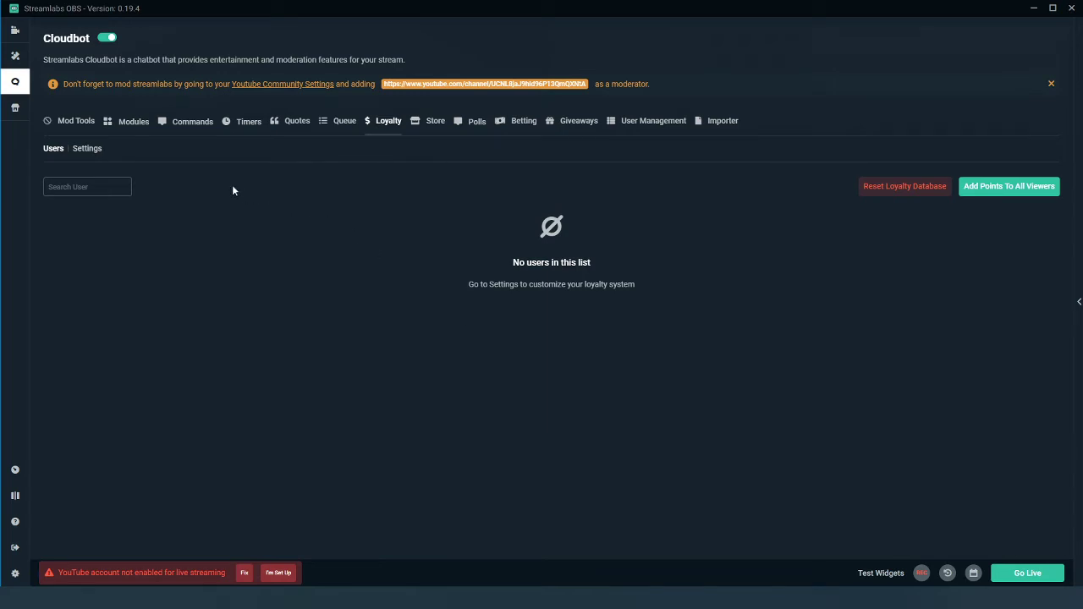
click(133, 122)
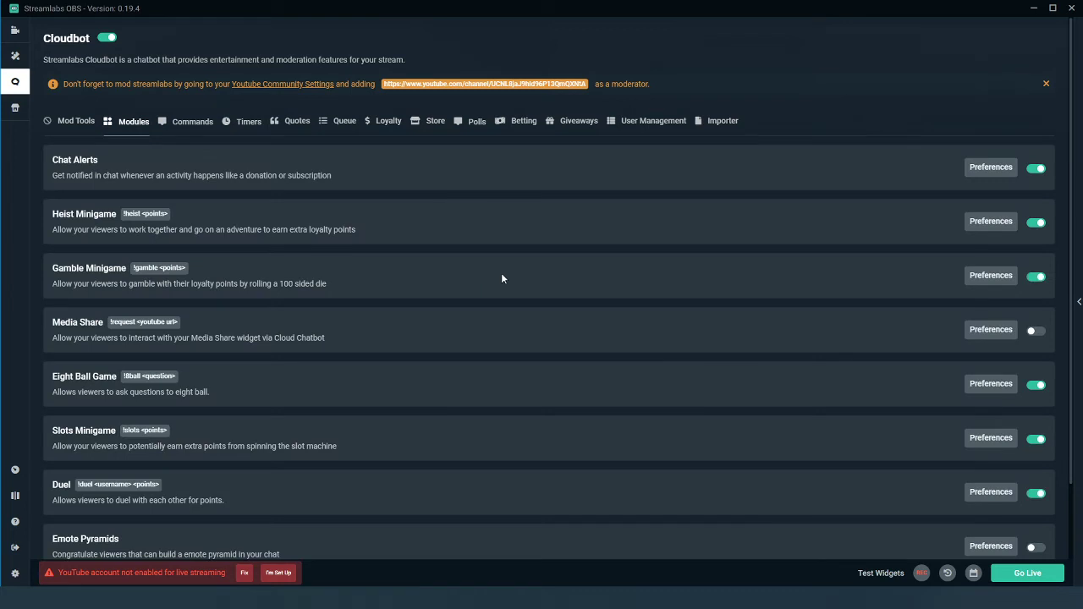
scroll(559, 311, down, 2)
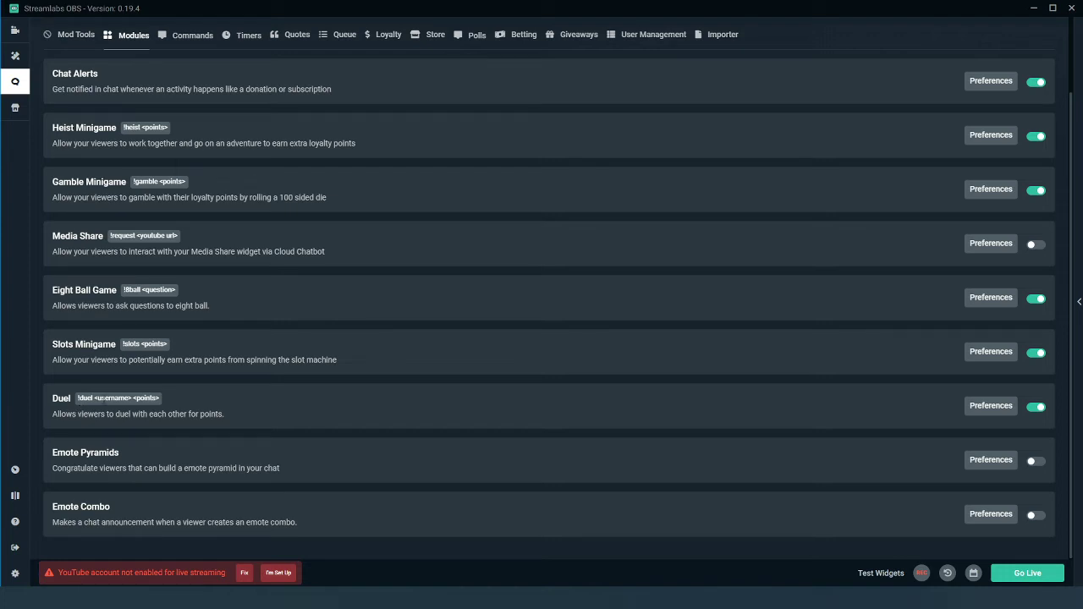
scroll(158, 353, up, 2)
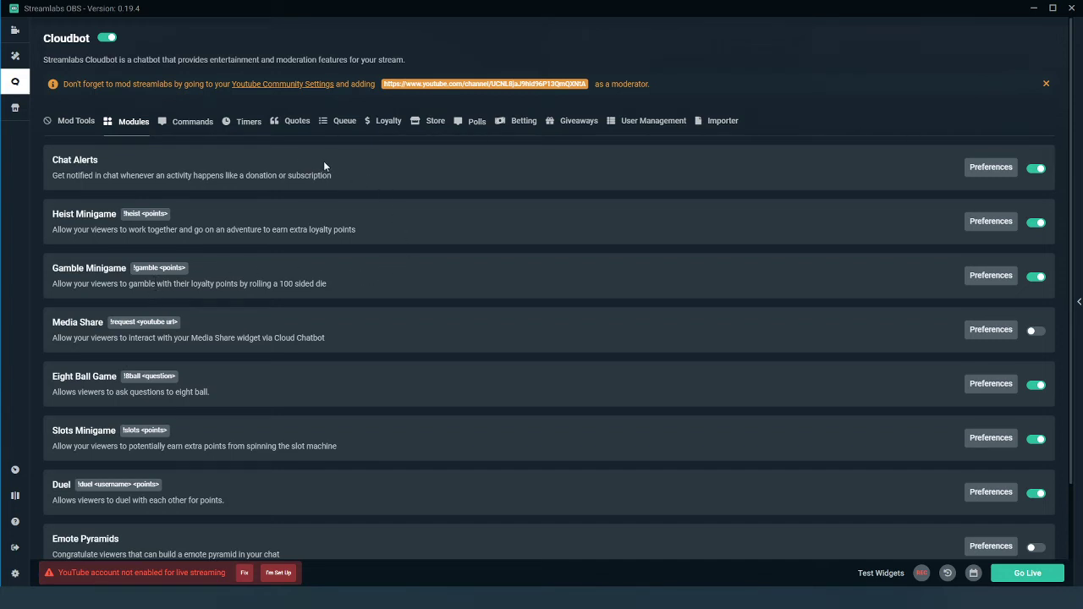
click(192, 129)
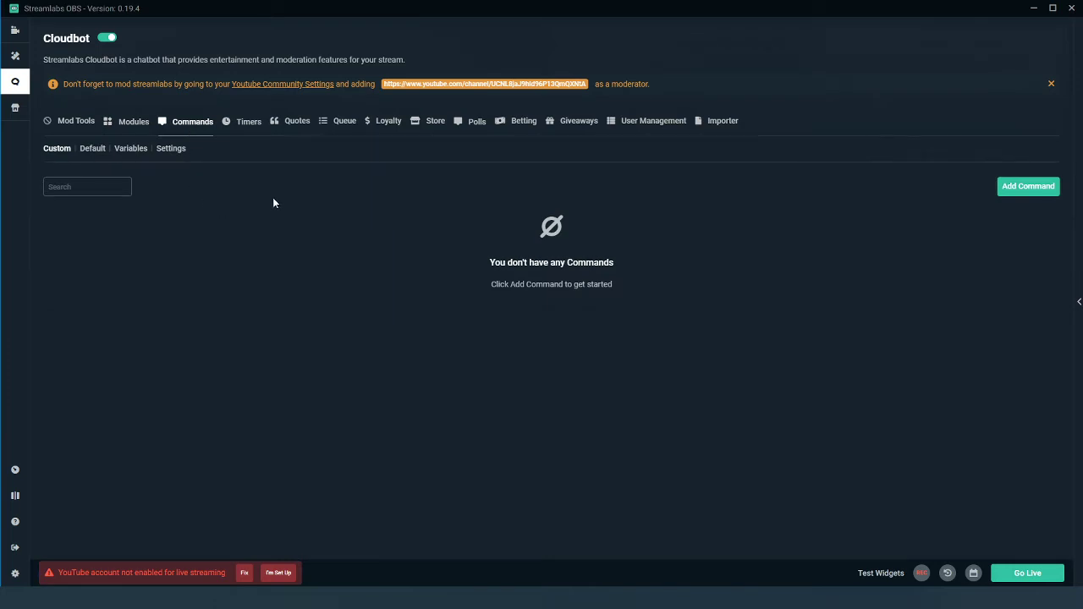
click(1021, 191)
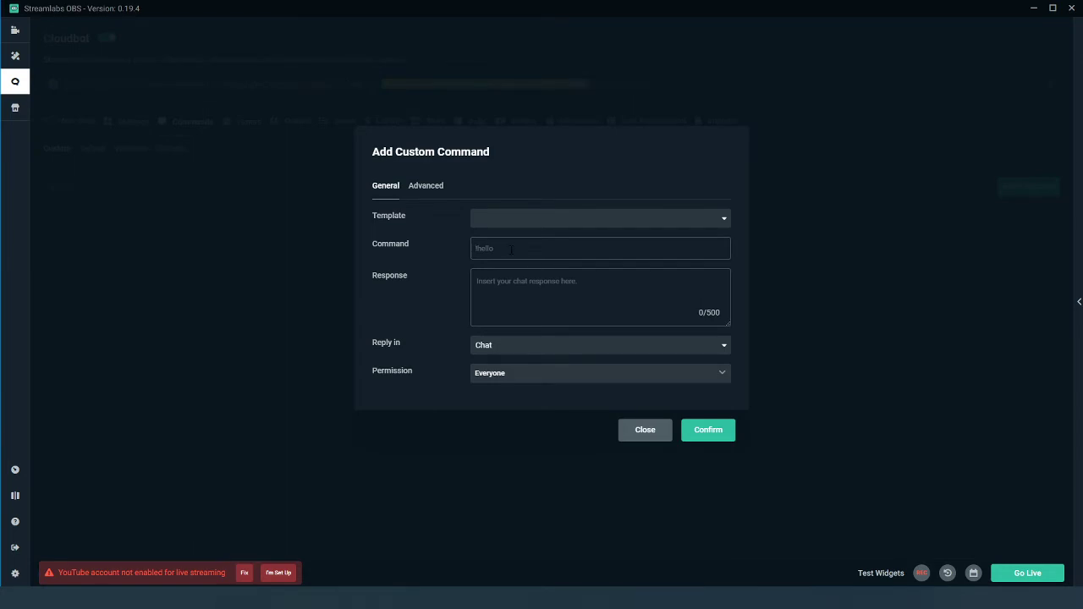
click(510, 250)
text(!discord)
click(645, 432)
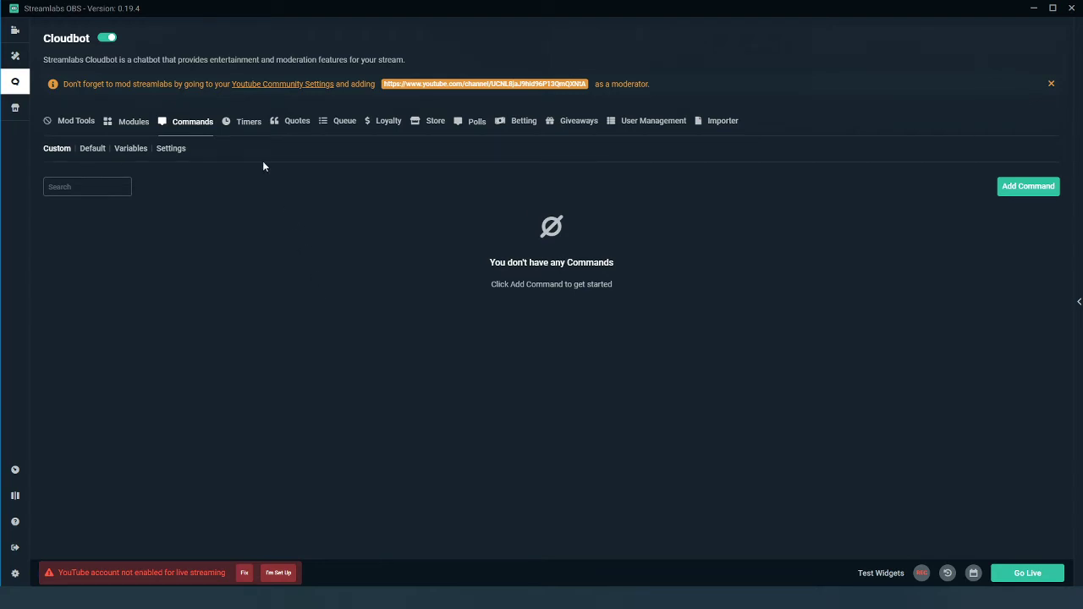
Look through the Cloudbot pages for timers, quotes, queue, loyalty store, giveaways and betting
click(248, 127)
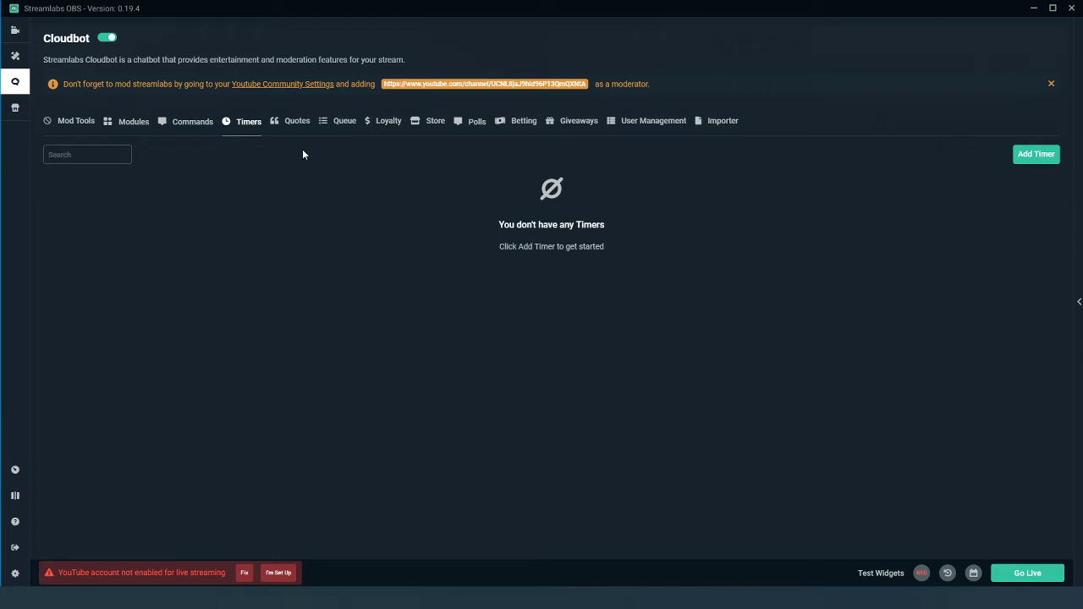
click(291, 127)
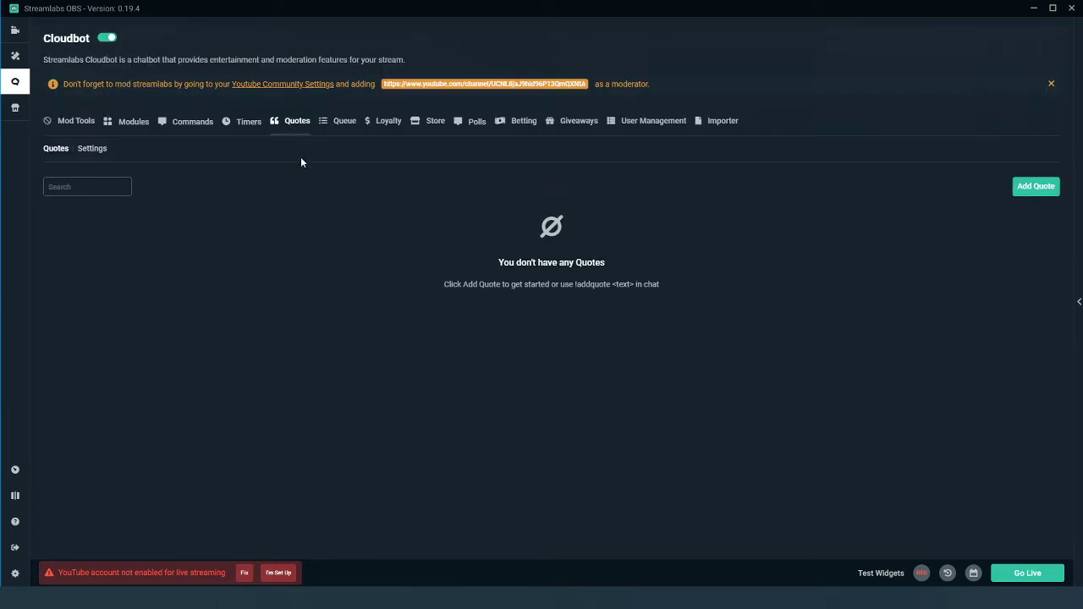
click(344, 127)
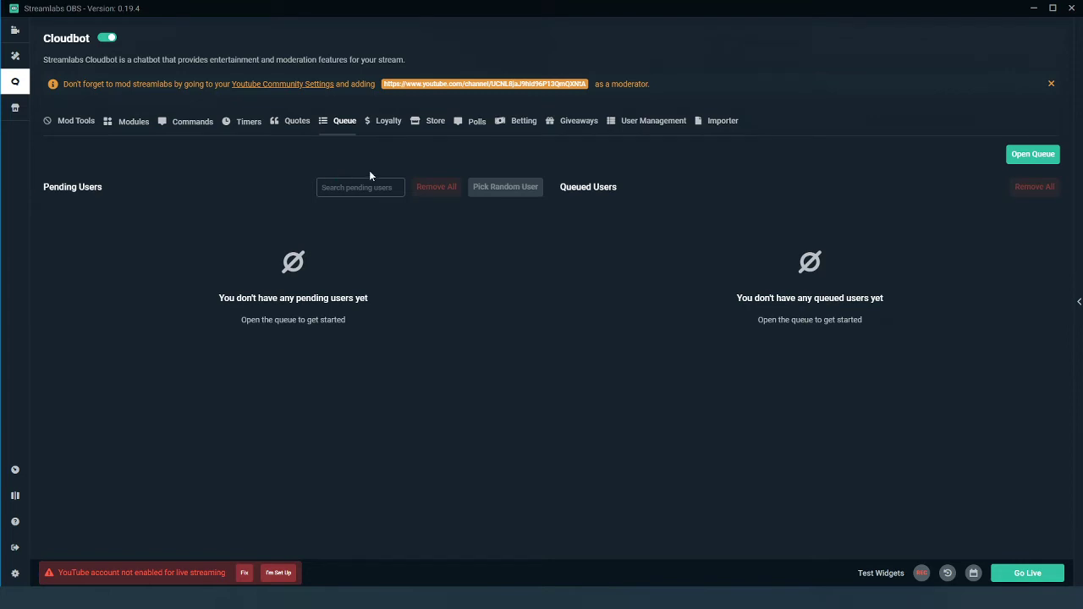
click(428, 123)
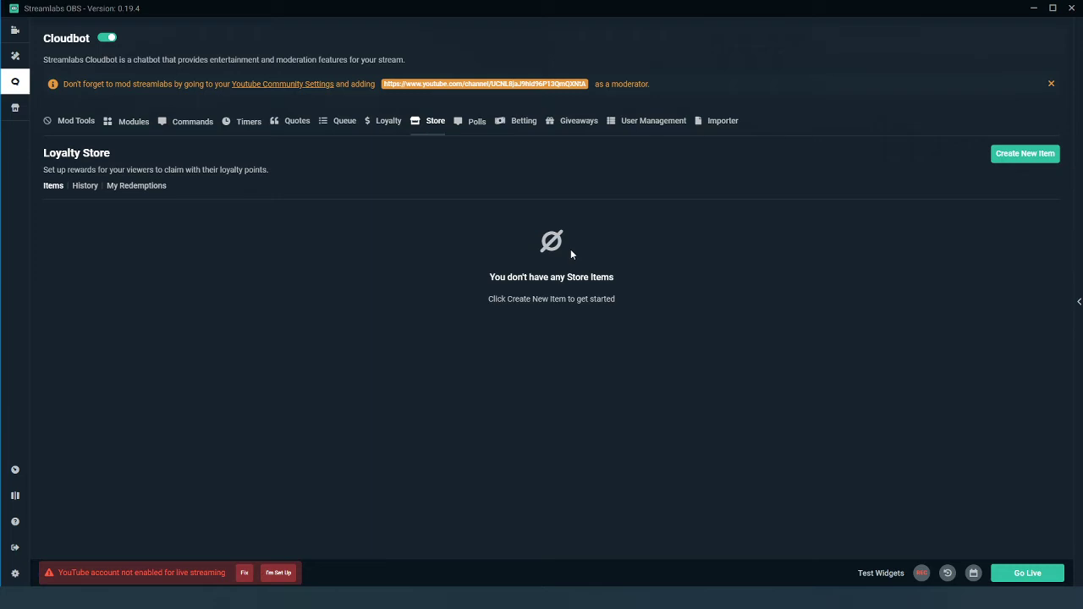
click(578, 120)
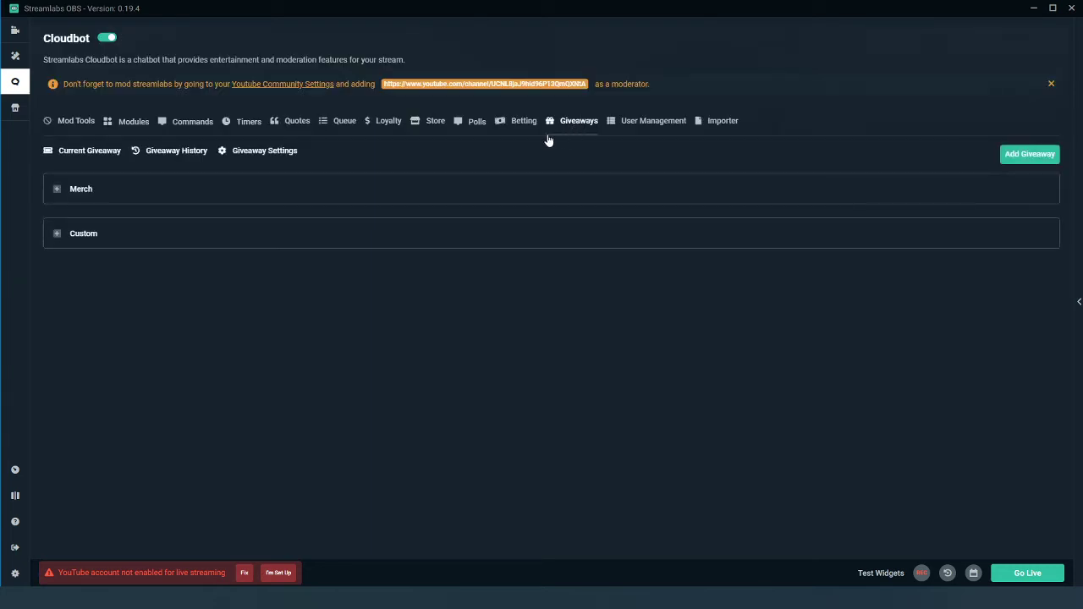
click(522, 123)
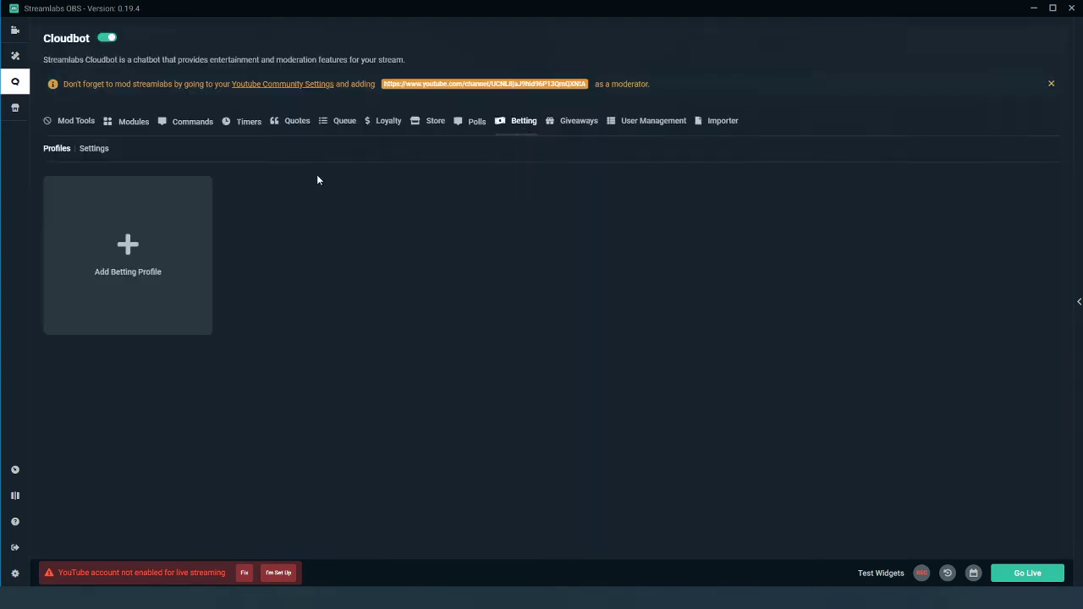
Select the Streamlabs channel link that YouTube needs for adding the bot as a moderator, and recheck the Cloudbot modules
click(78, 122)
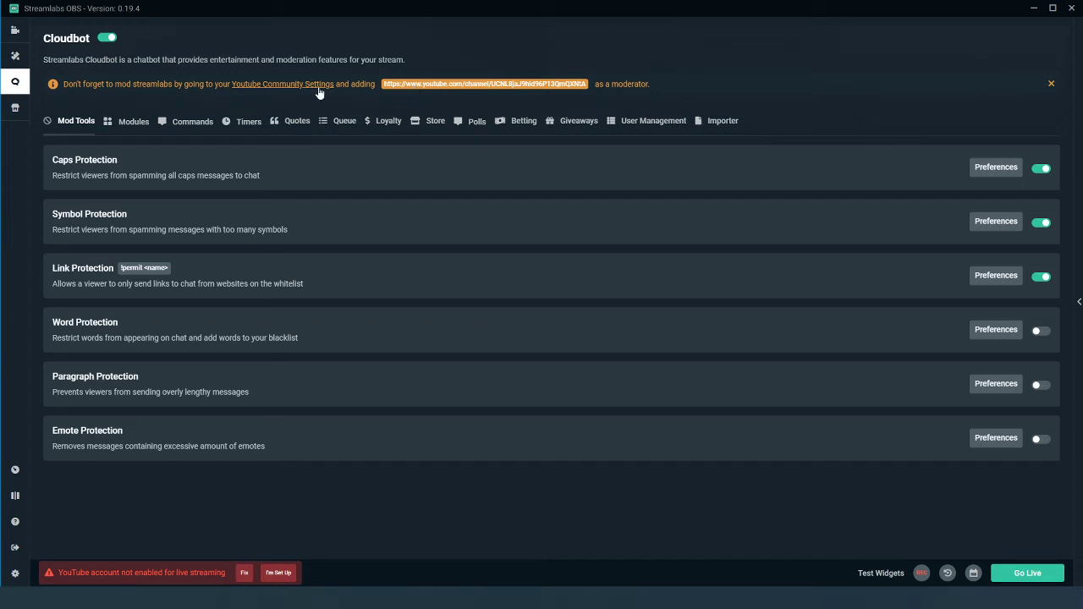
click(495, 87)
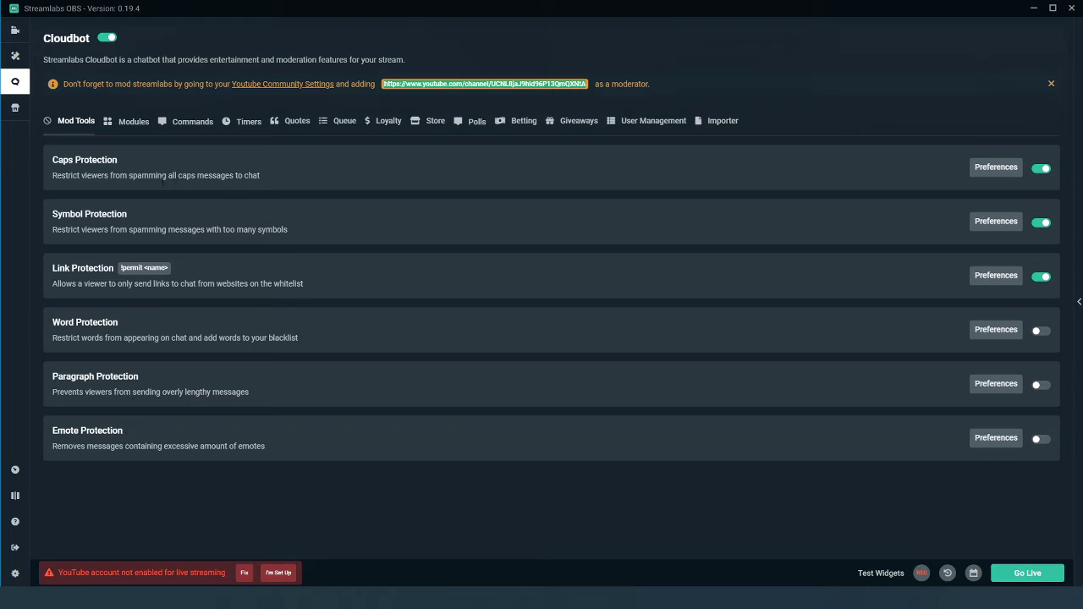
click(135, 122)
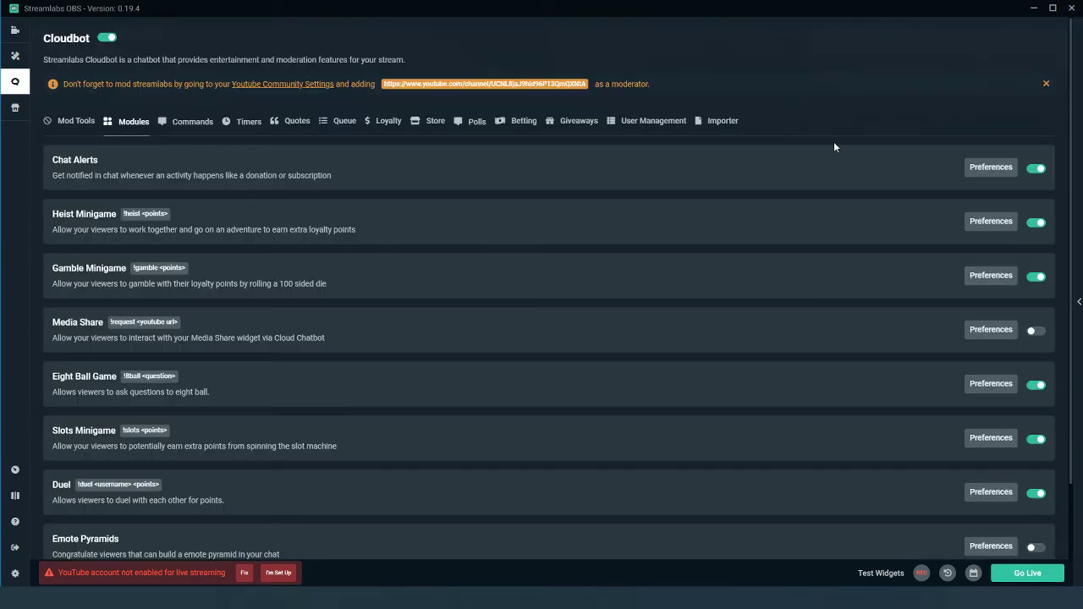
Look over the scene editor, themes and Cloudbot mod tools, and open the Stream settings
click(14, 30)
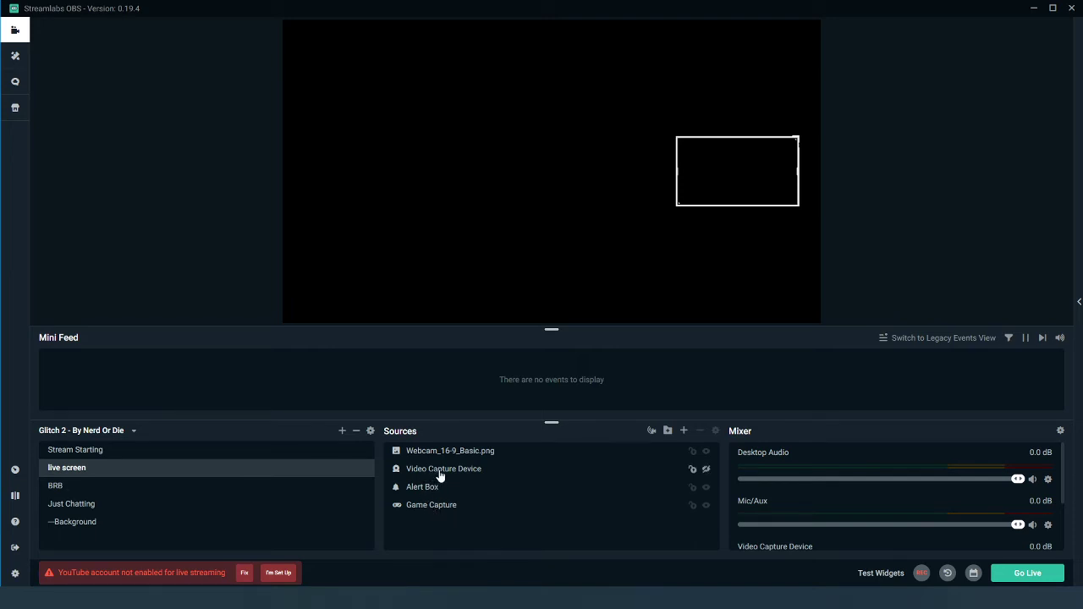
click(14, 56)
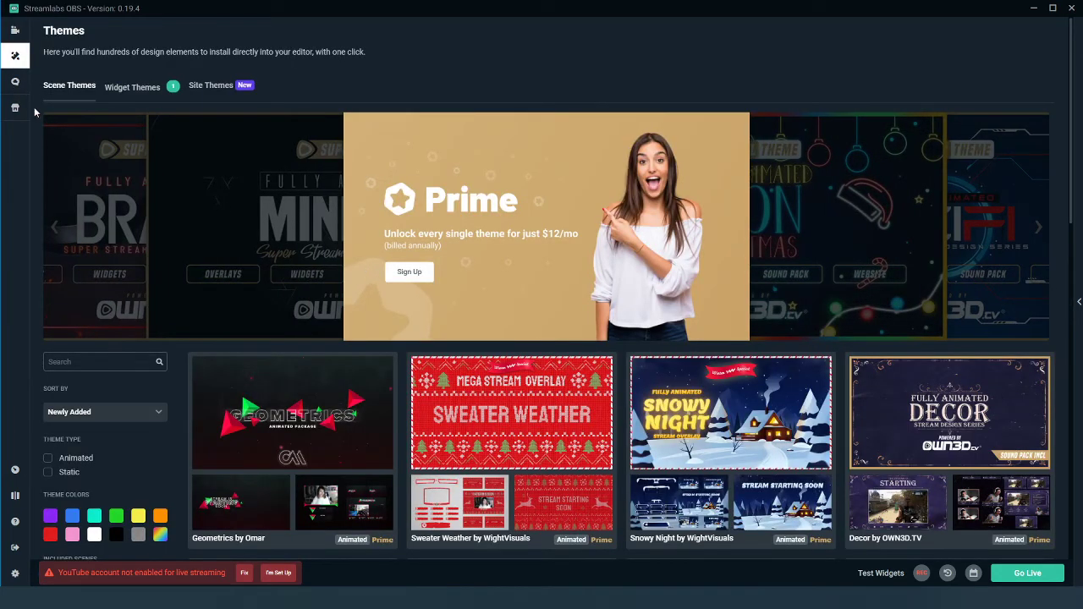
click(15, 82)
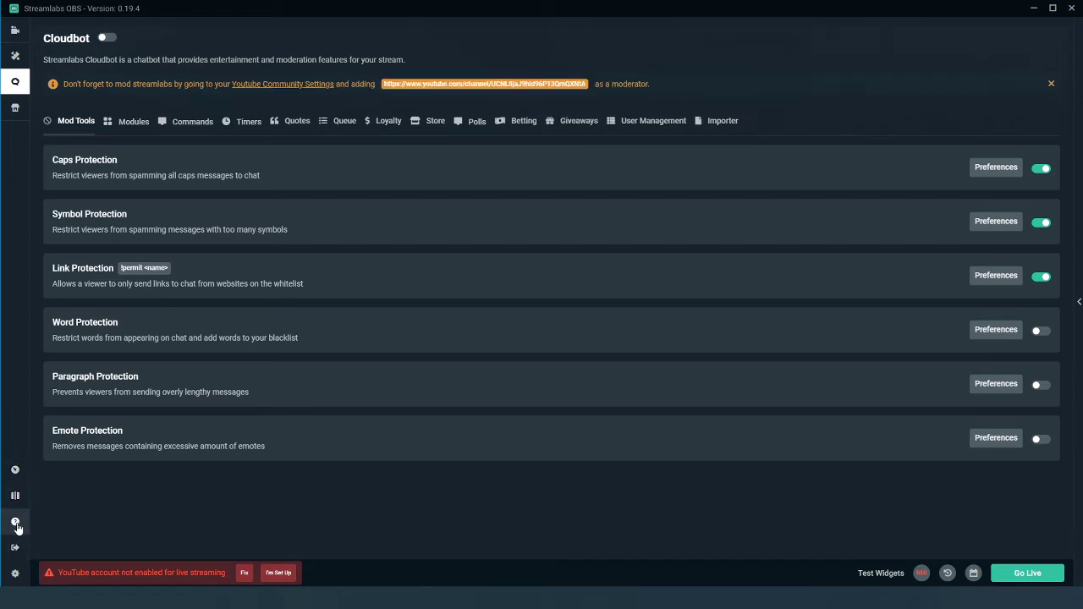
click(15, 574)
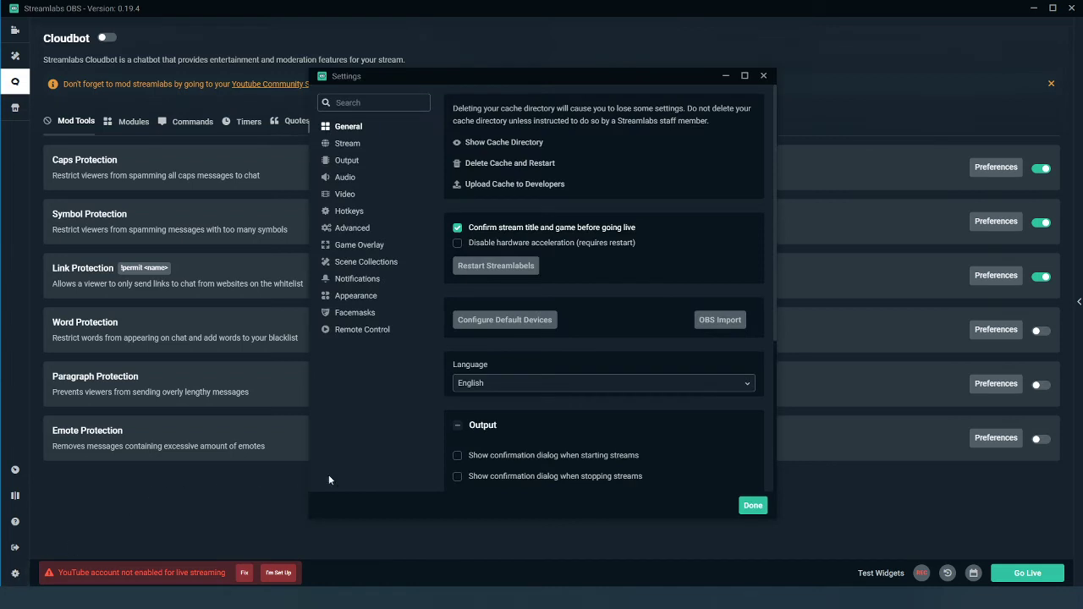
click(347, 143)
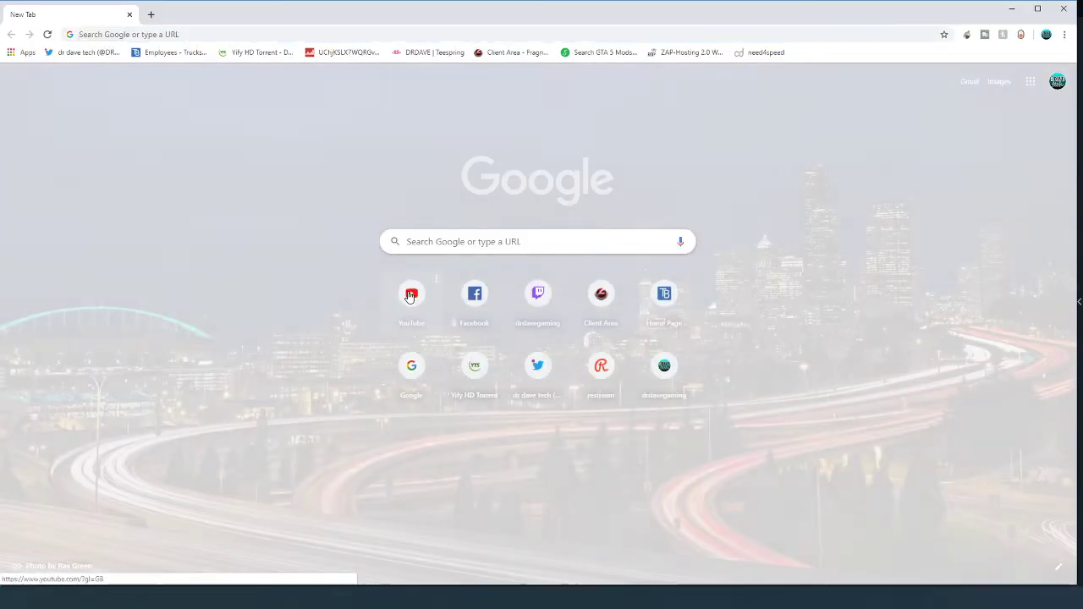
Switch to Chrome, open YouTube and try to change to the second account through the Google Account page
click(409, 295)
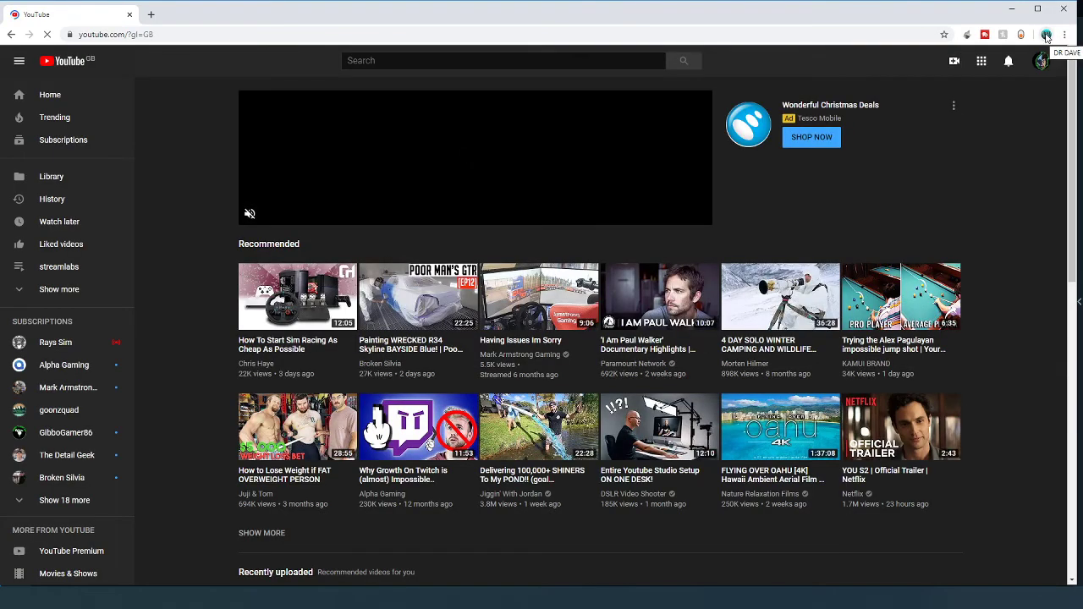
click(1043, 62)
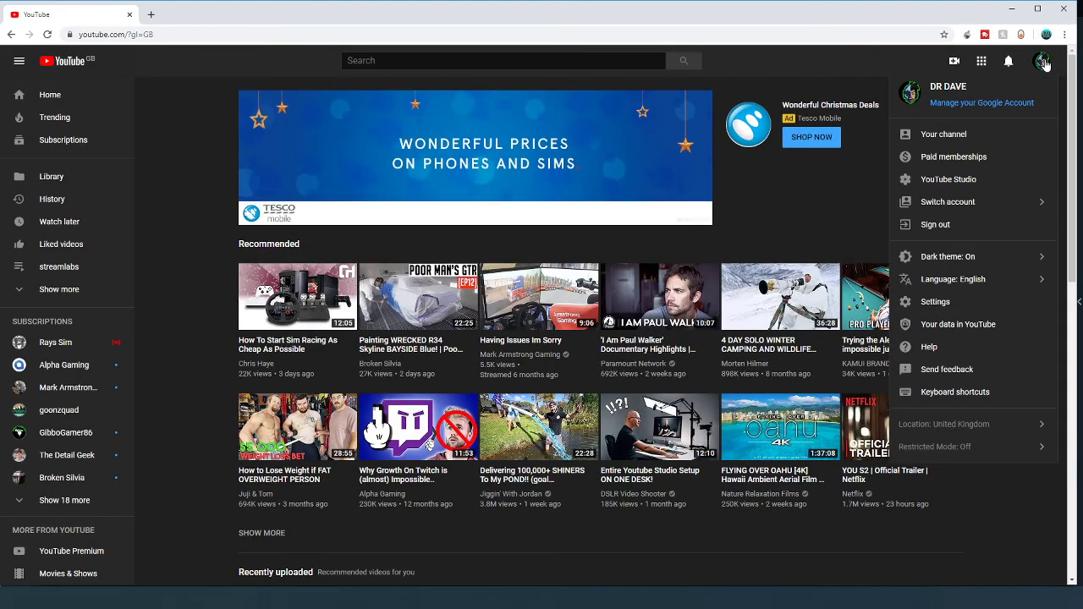
click(977, 202)
click(950, 195)
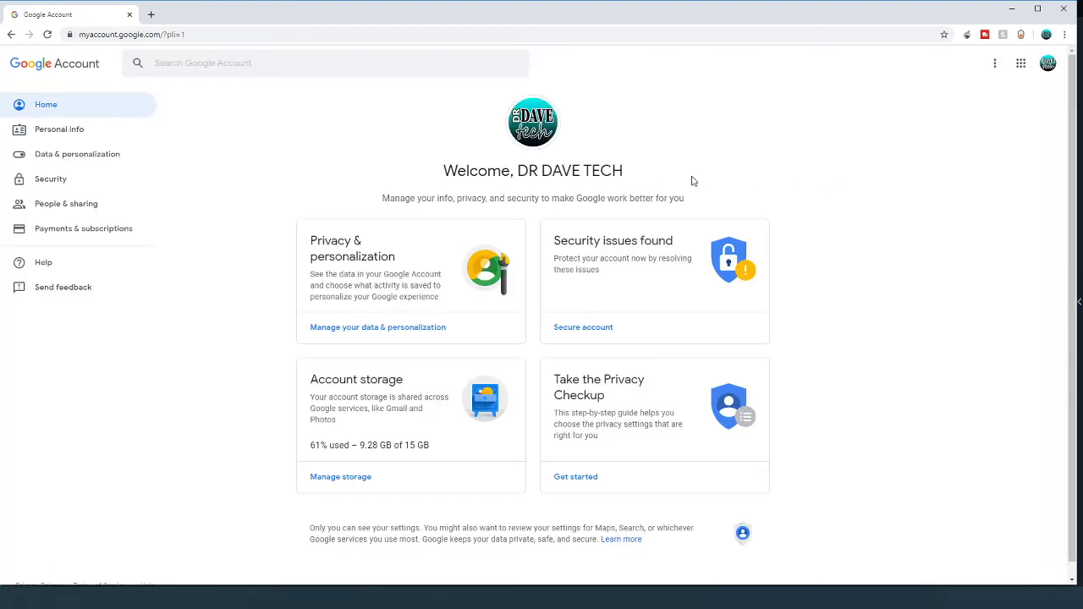
click(1047, 64)
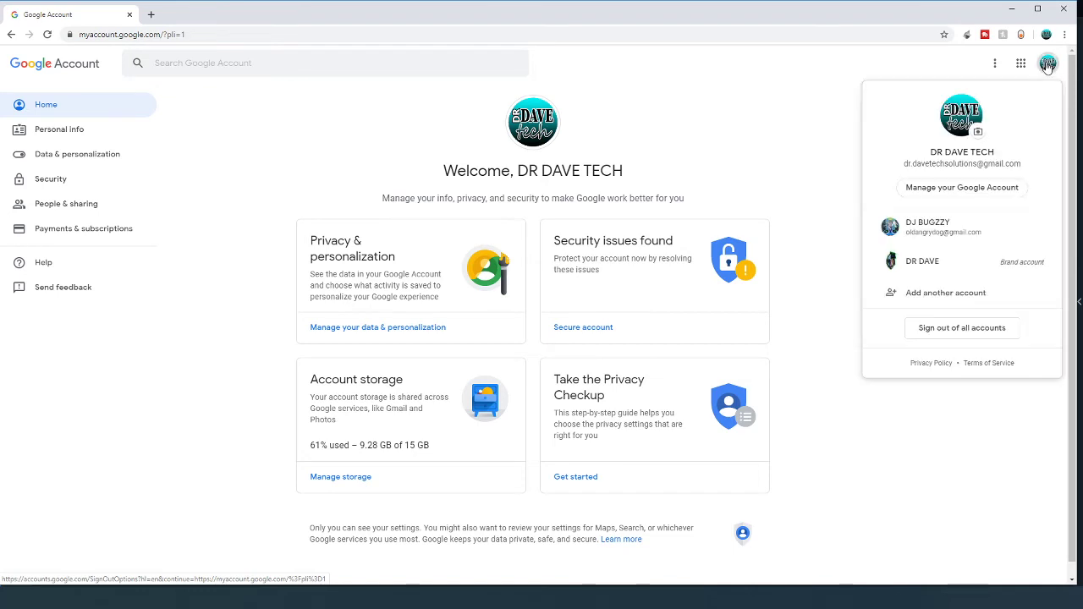
click(930, 226)
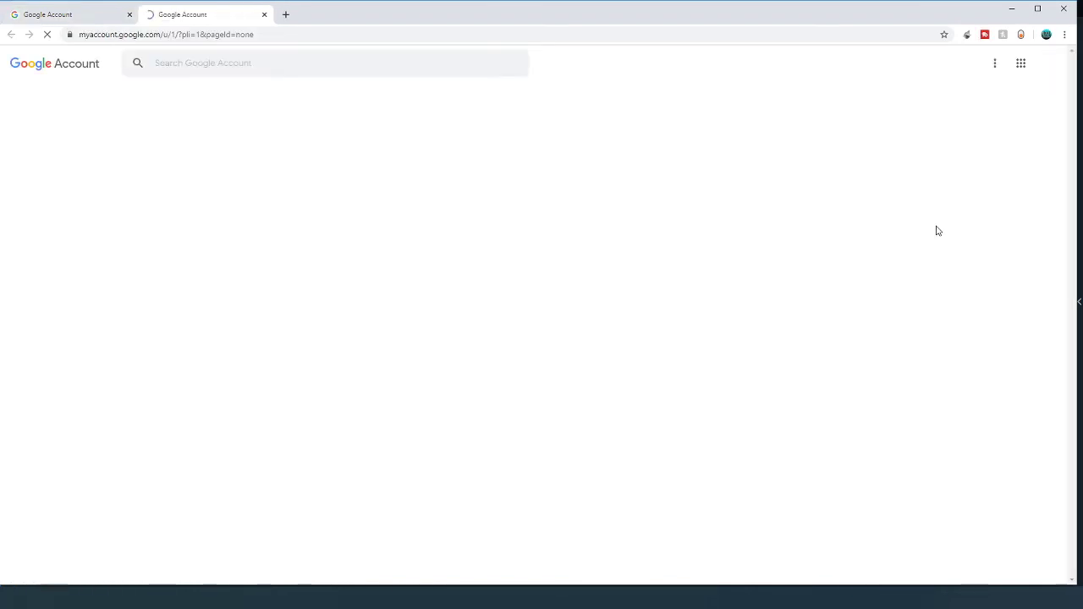
click(1020, 63)
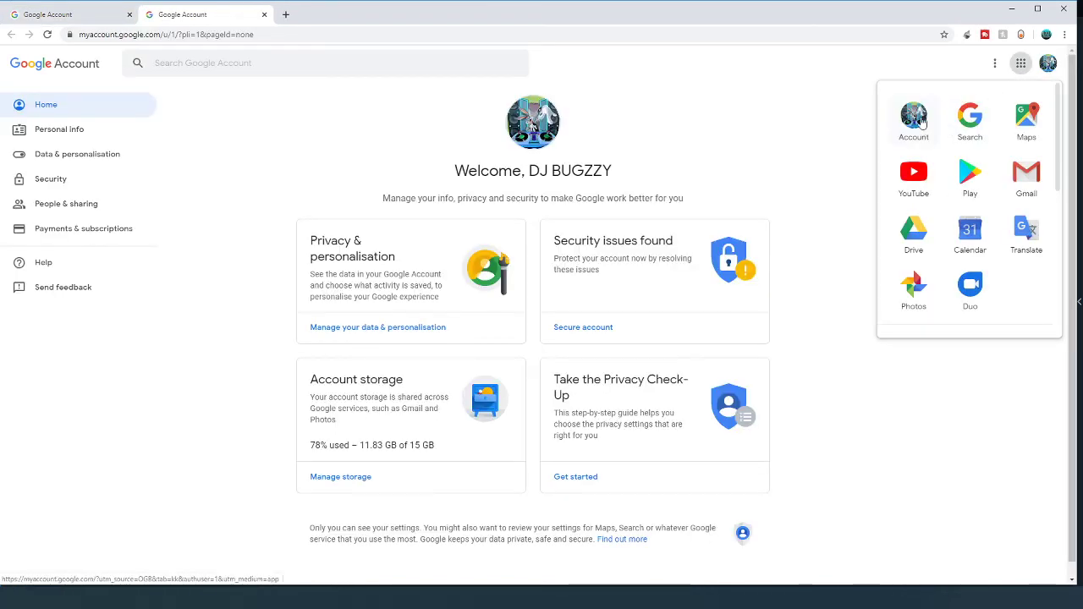
click(913, 177)
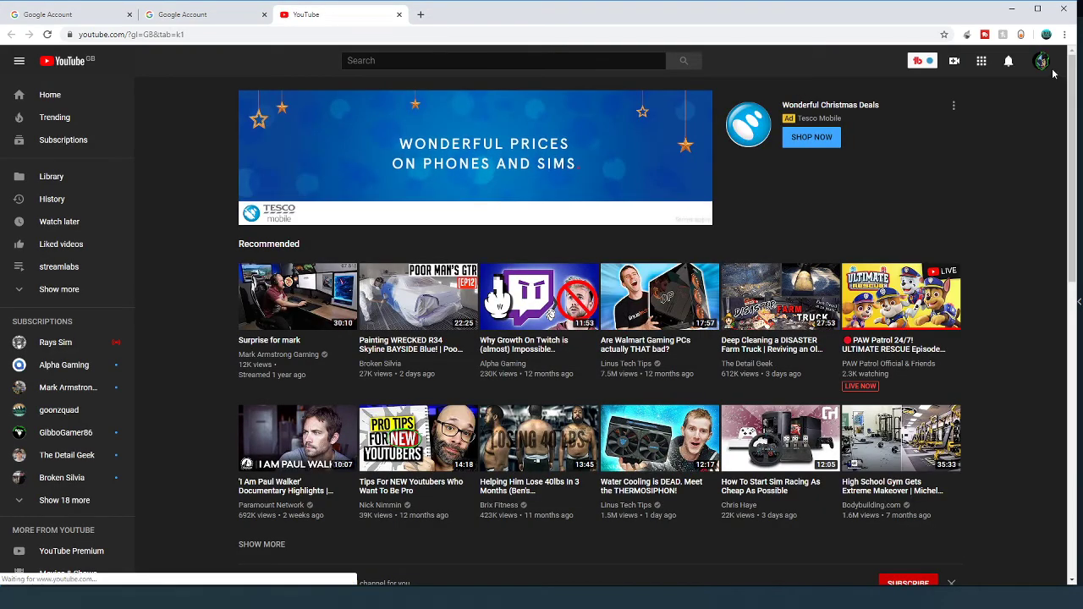
Switch YouTube to the other signed-in account
click(1041, 62)
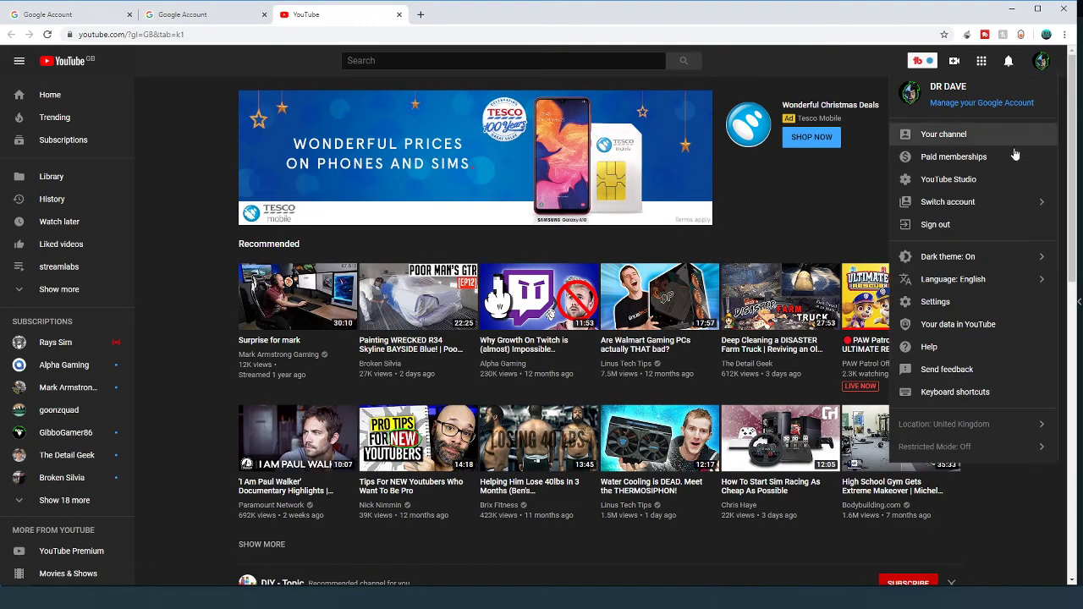
click(999, 204)
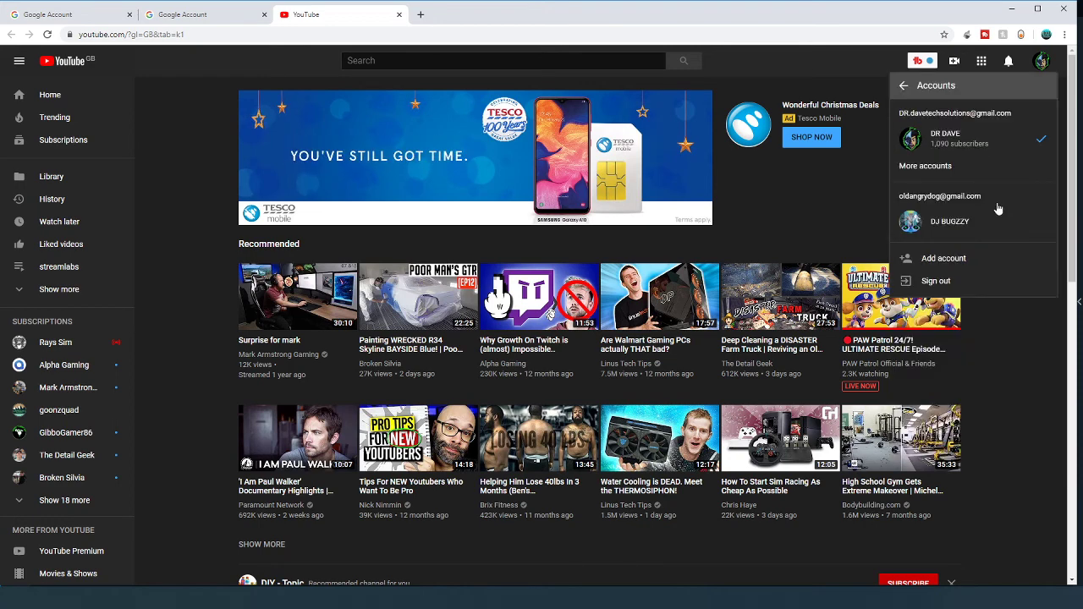
click(949, 223)
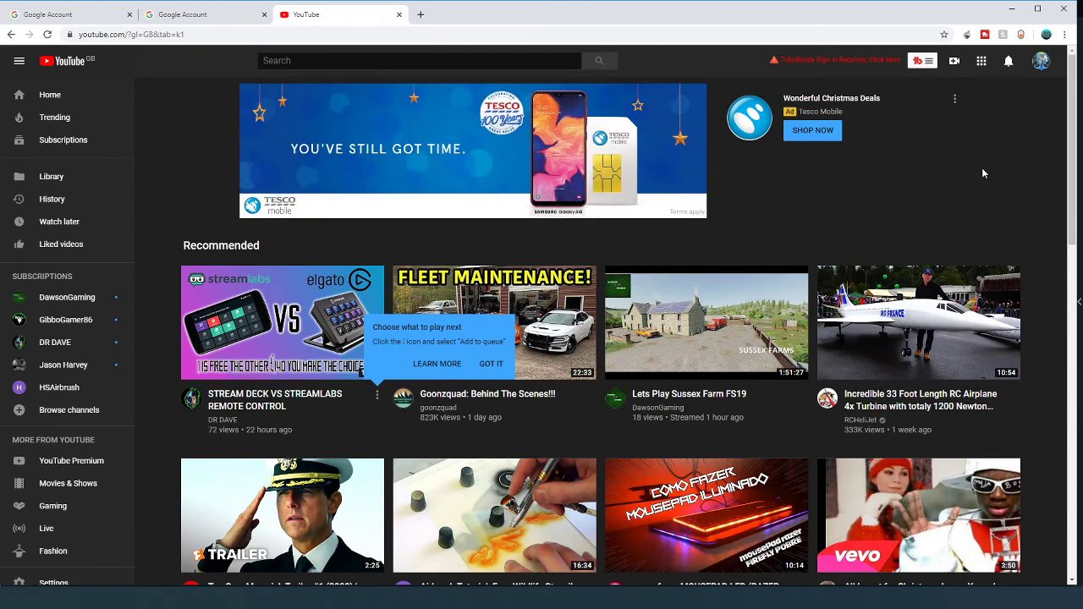
Open YouTube Studio for this channel and go to Creator Studio Classic
click(1040, 60)
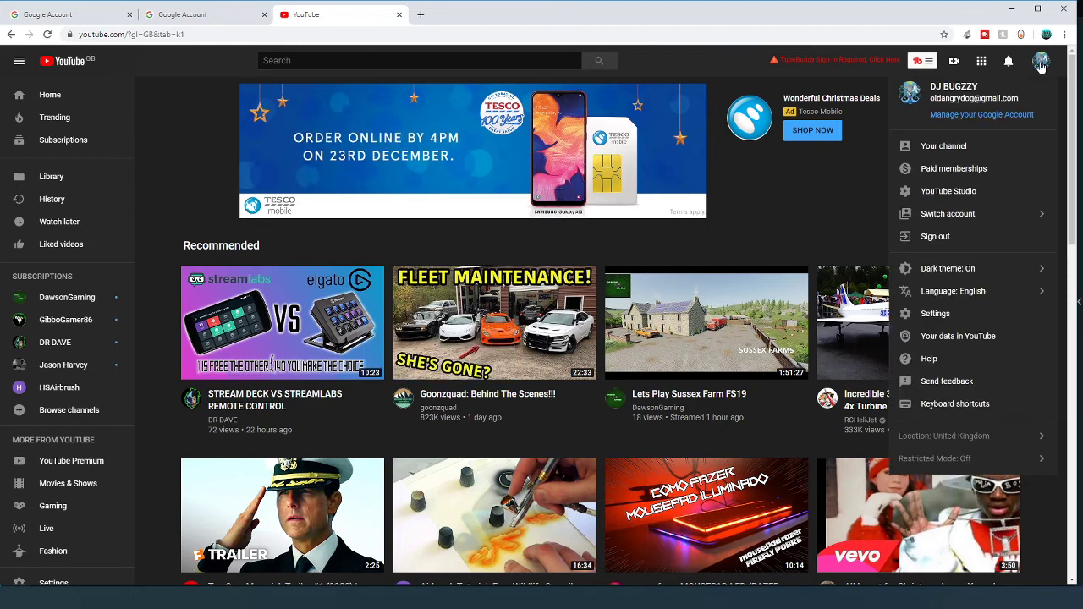
click(971, 191)
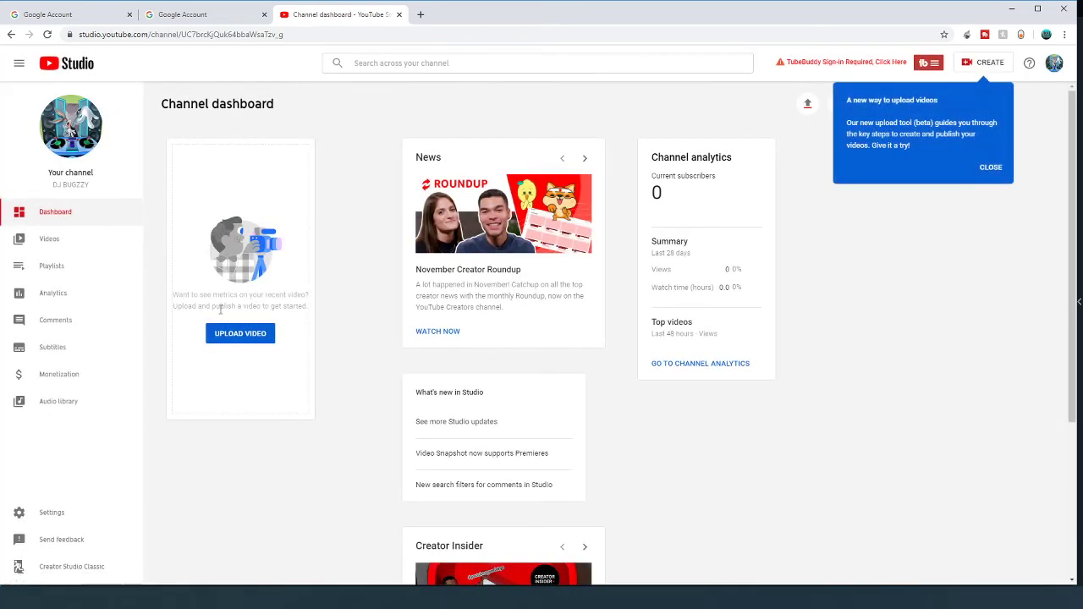
click(60, 571)
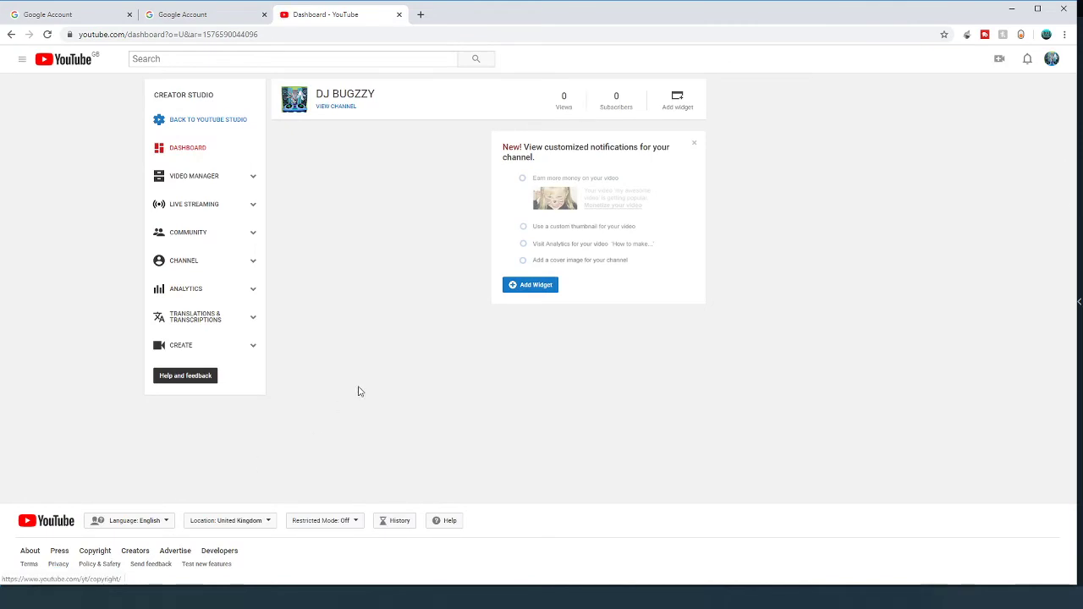
Open Live Streaming's Stream now page, check the account verification required to get started, and return to it
click(197, 207)
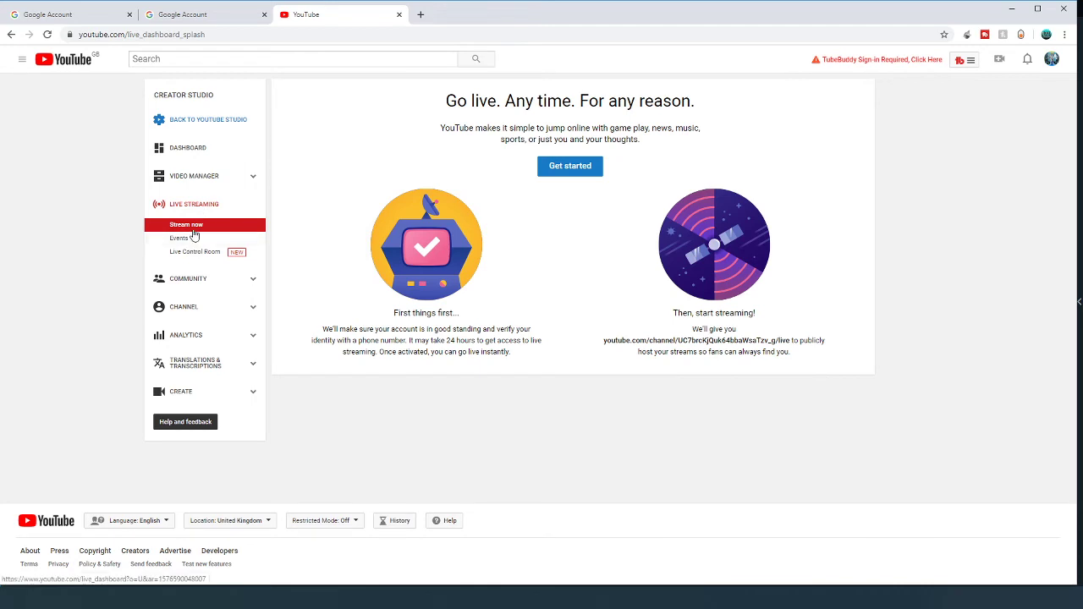
click(195, 227)
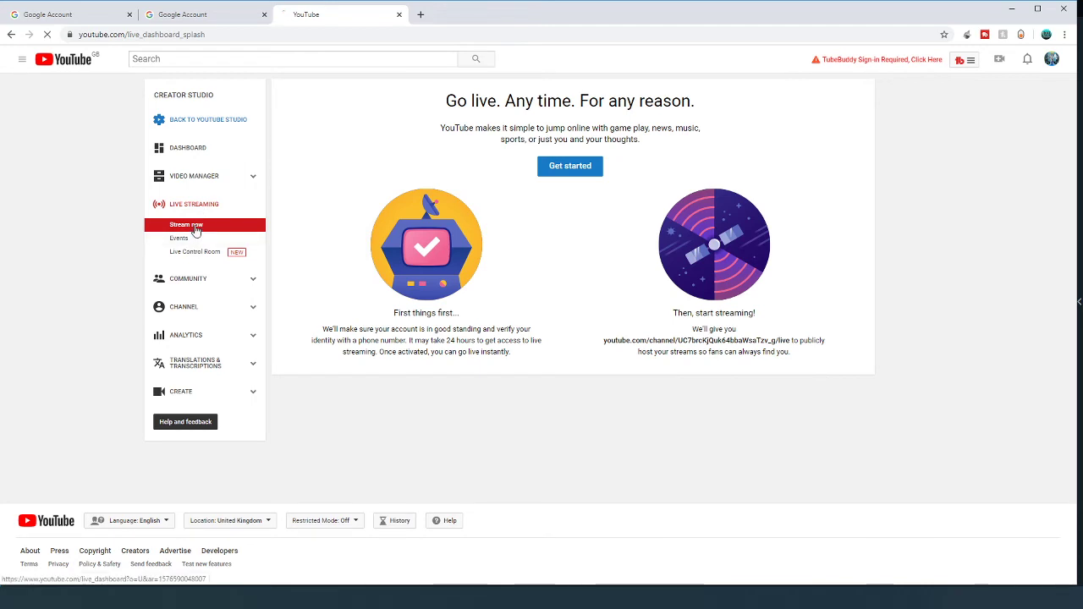
click(572, 167)
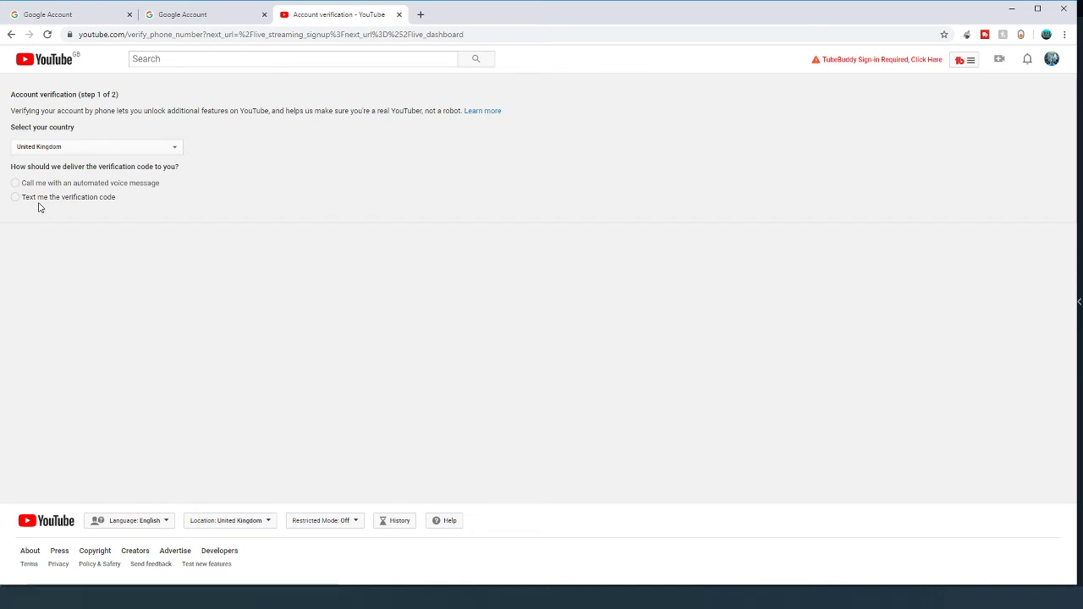
click(11, 34)
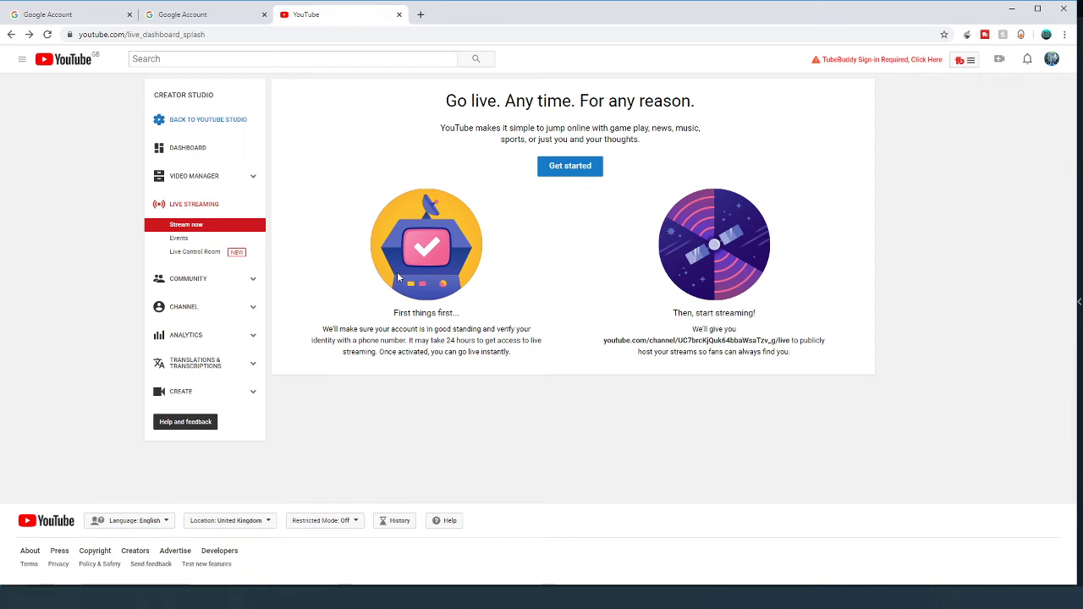
click(1050, 60)
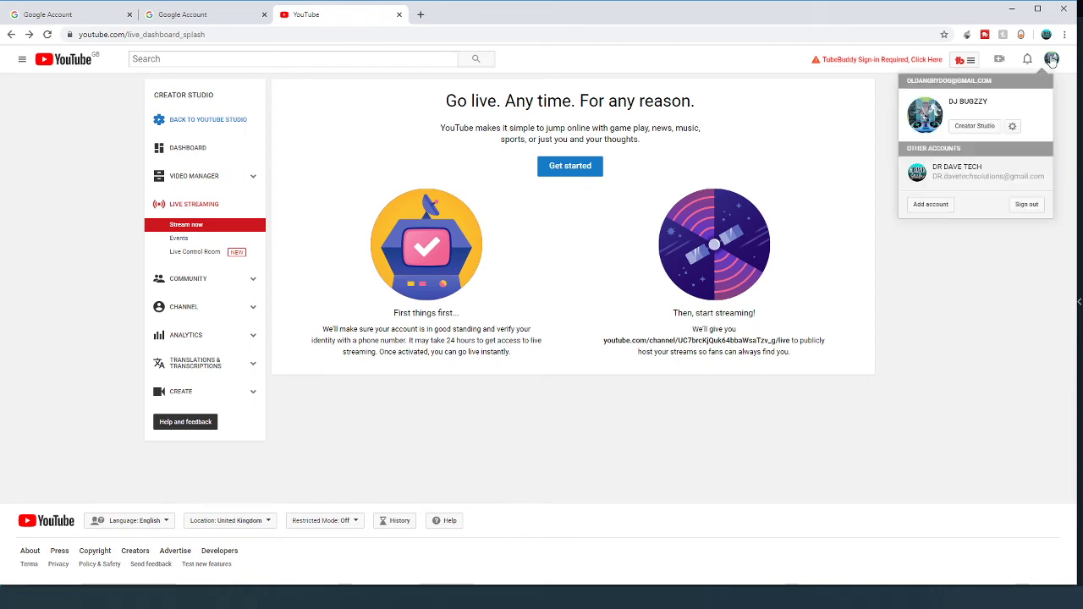
click(956, 173)
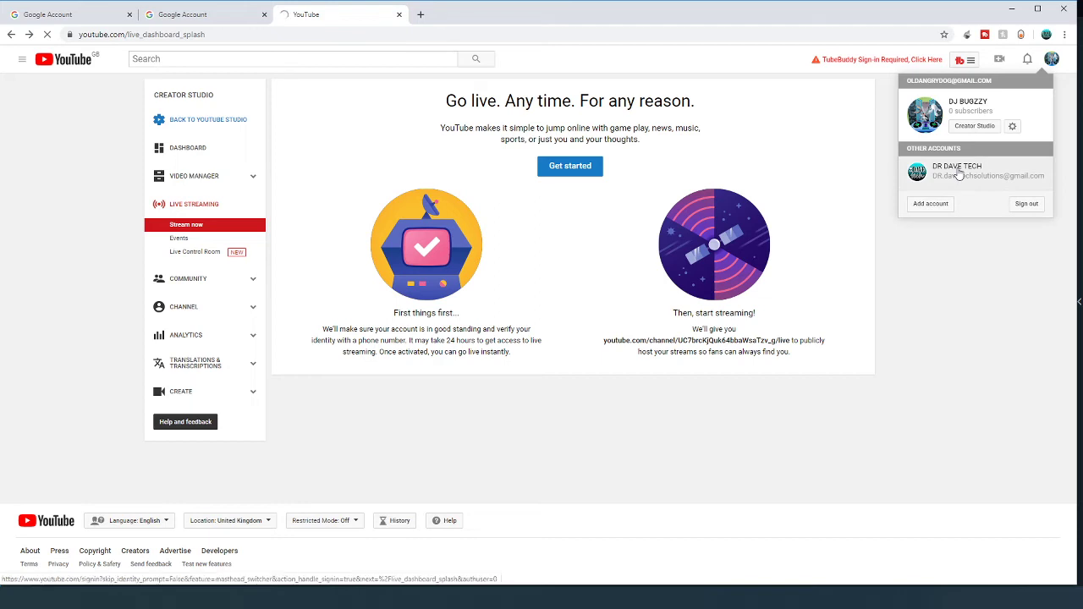
click(939, 205)
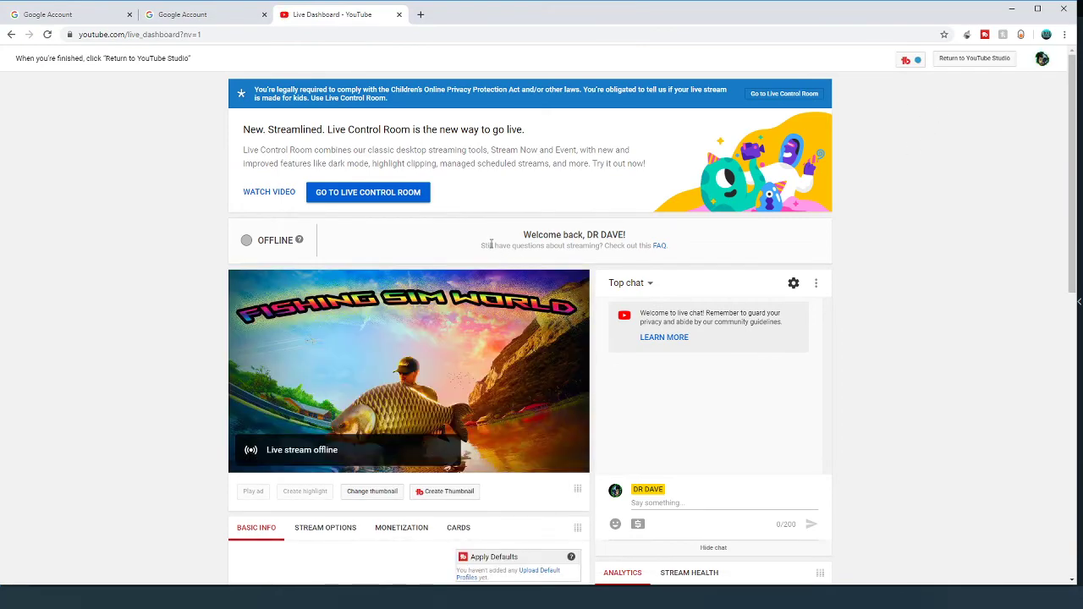
scroll(465, 251, down, 6)
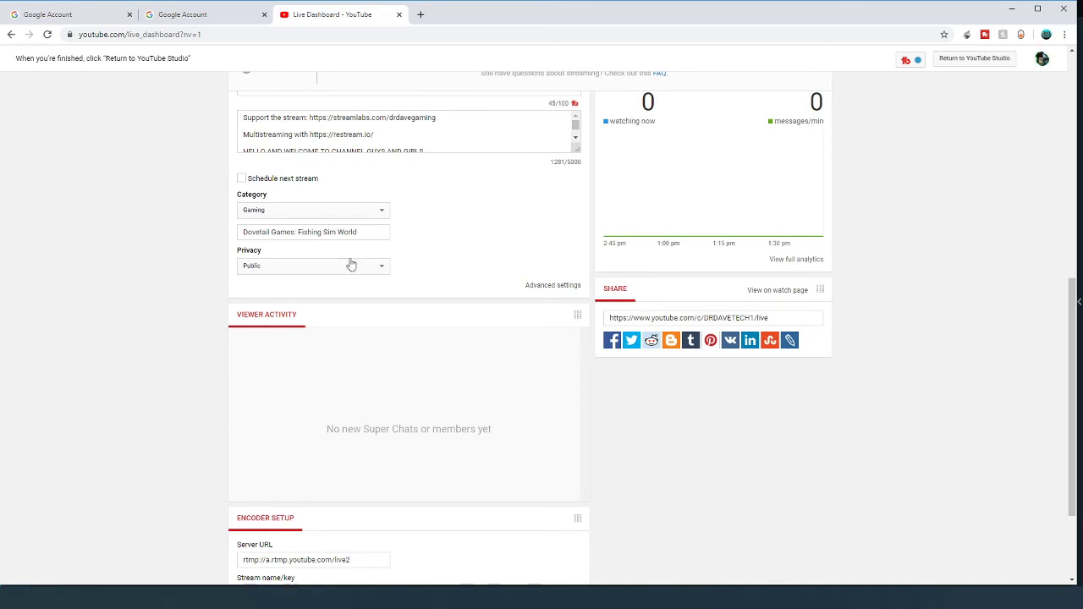
scroll(411, 266, down, 2)
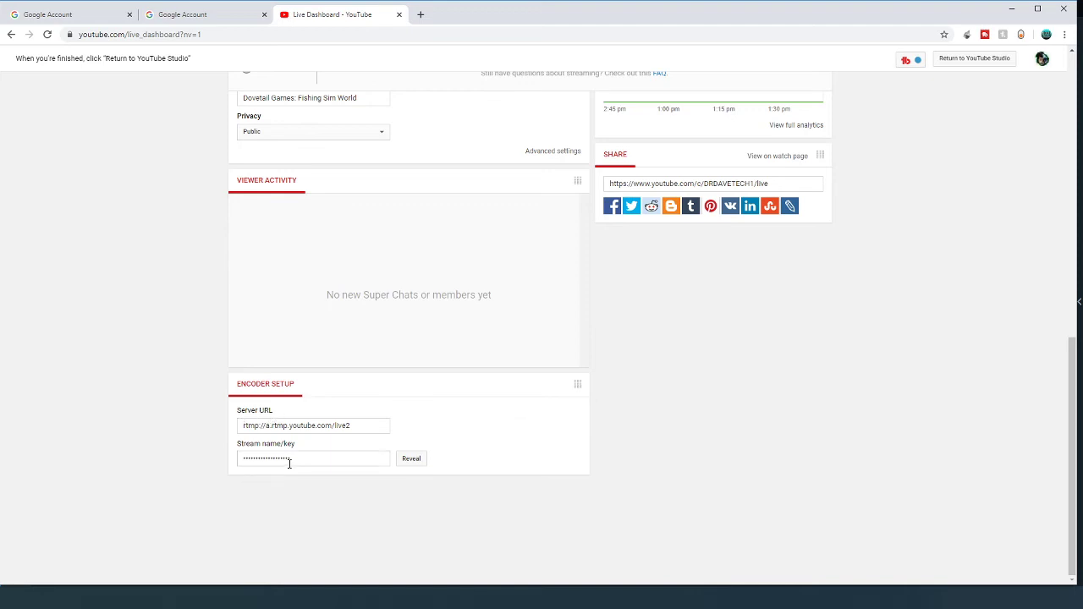
Return to Streamlabs OBS, enable streaming to a custom ingest and choose Streaming Services with YouTube / YouTube Gaming as the service
click(1013, 10)
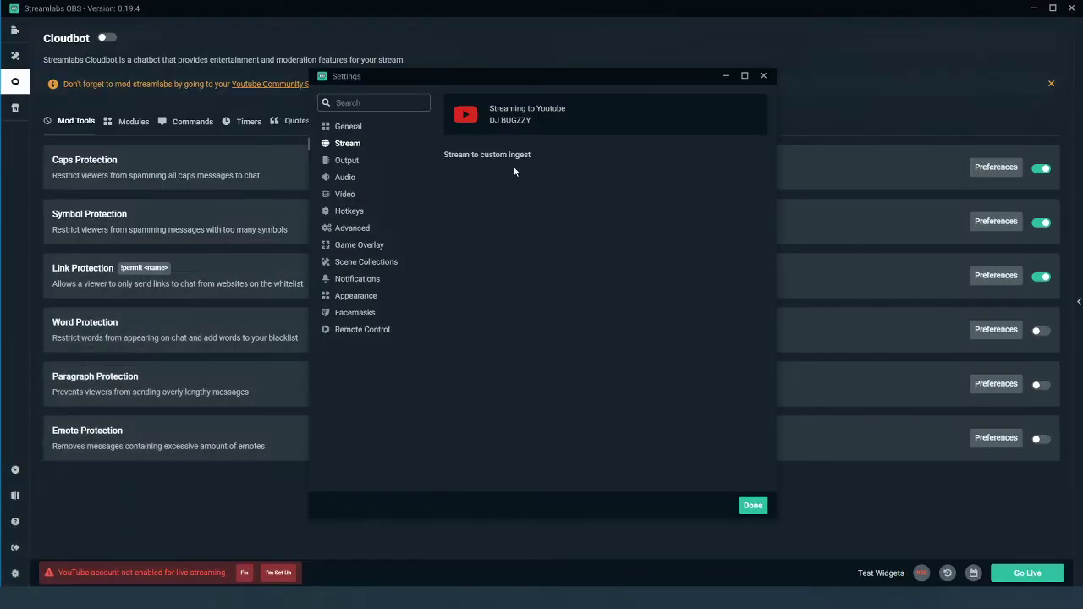
click(489, 155)
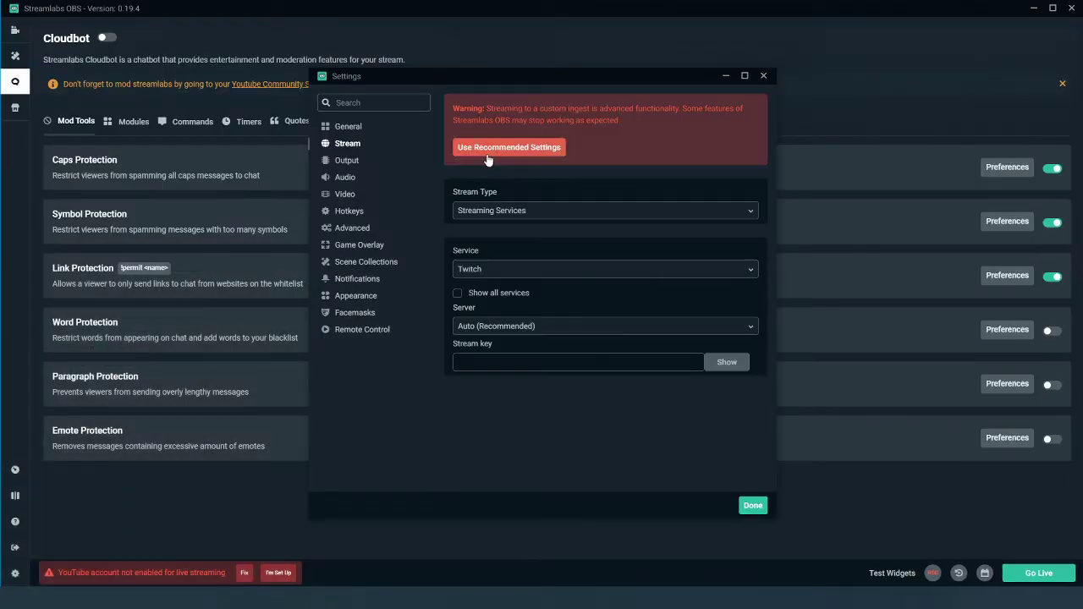
click(537, 213)
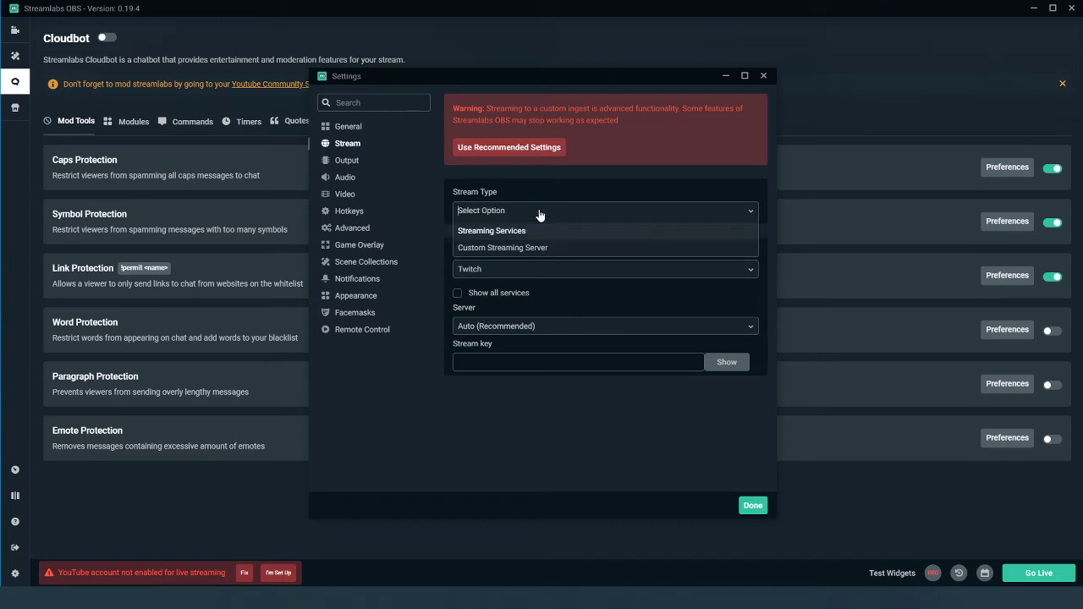
click(526, 230)
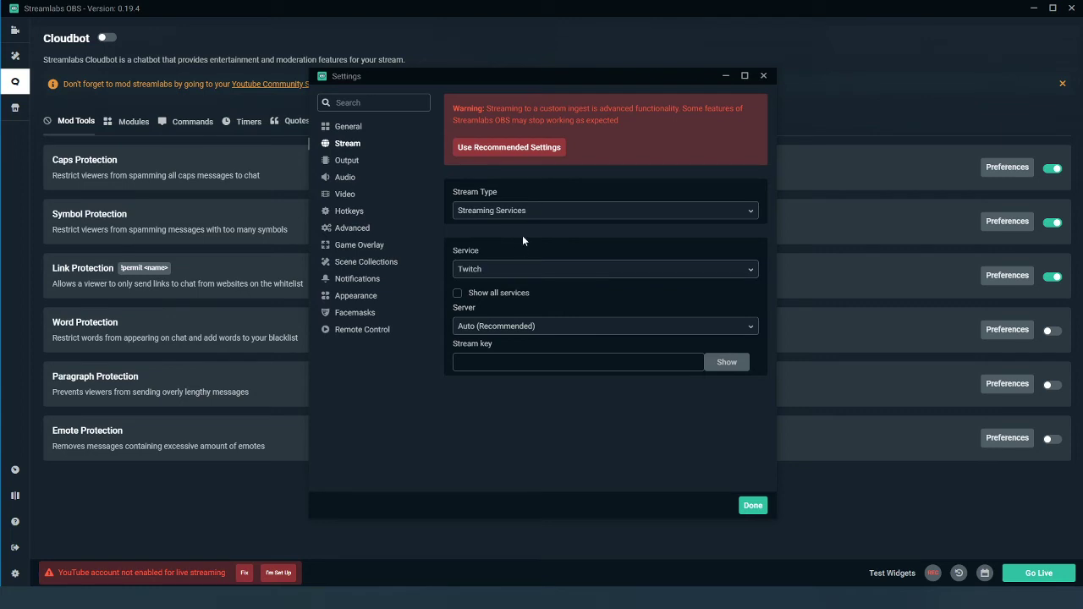
click(522, 269)
click(509, 309)
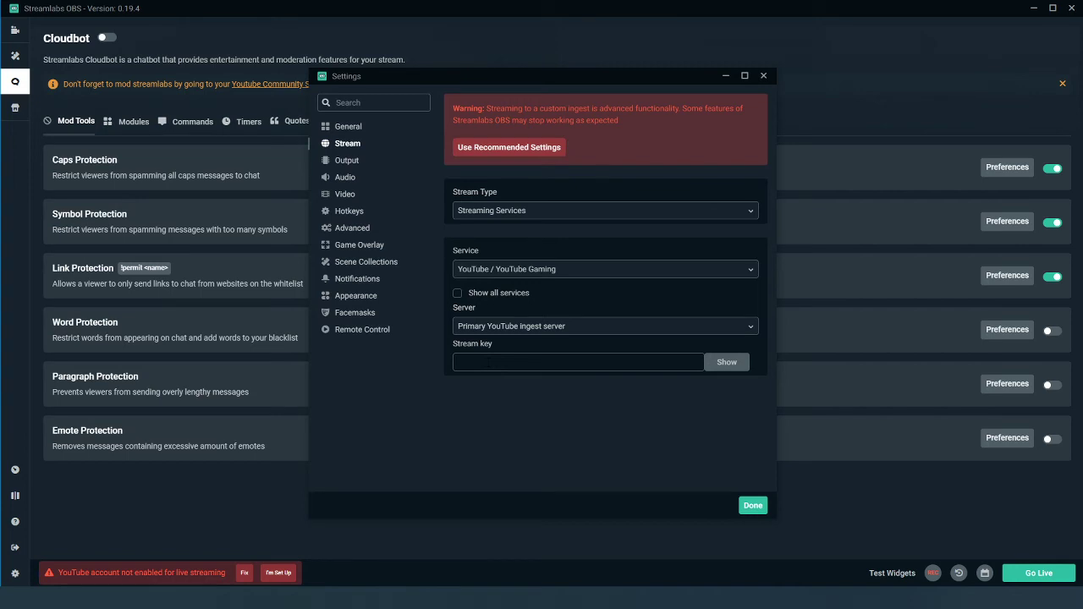
Set the stream type to Custom Streaming Server, view the Restream dashboard's RTMP URL and stream key section in Chrome, and return to Streamlabs OBS
click(539, 213)
click(515, 248)
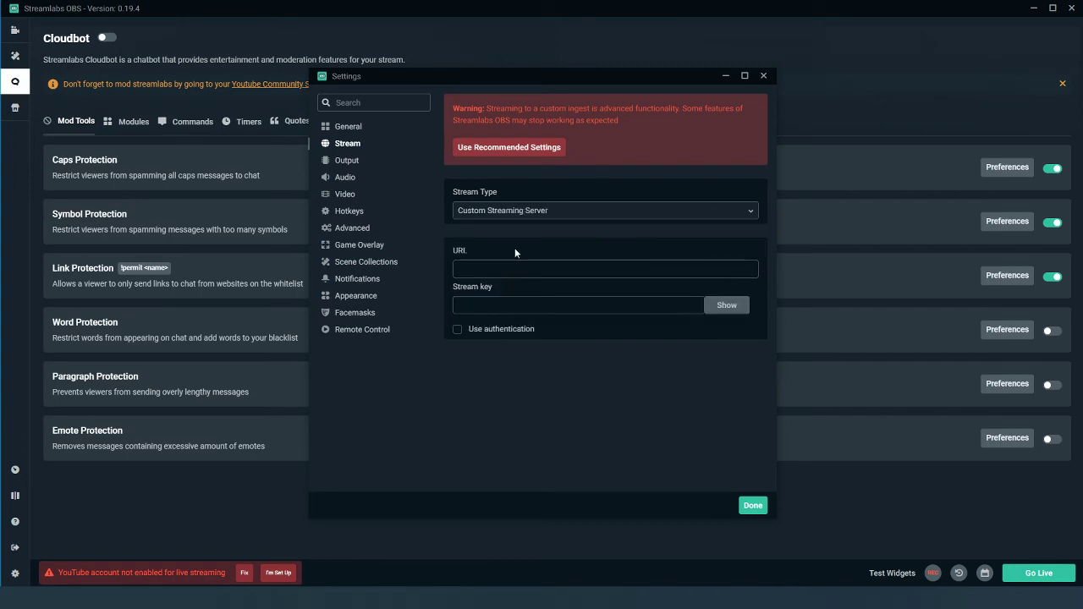
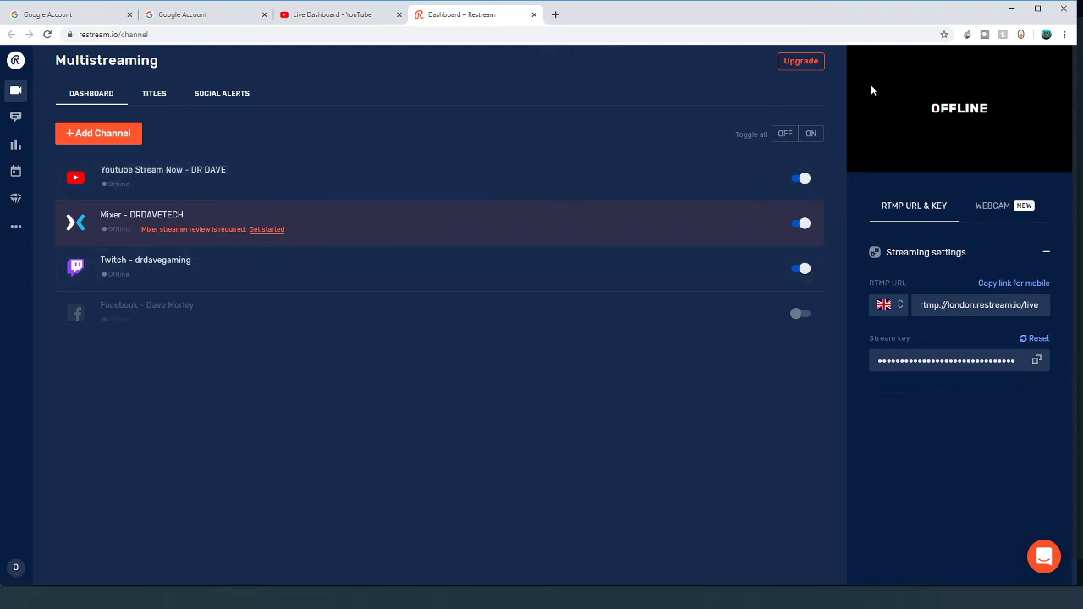
click(1011, 8)
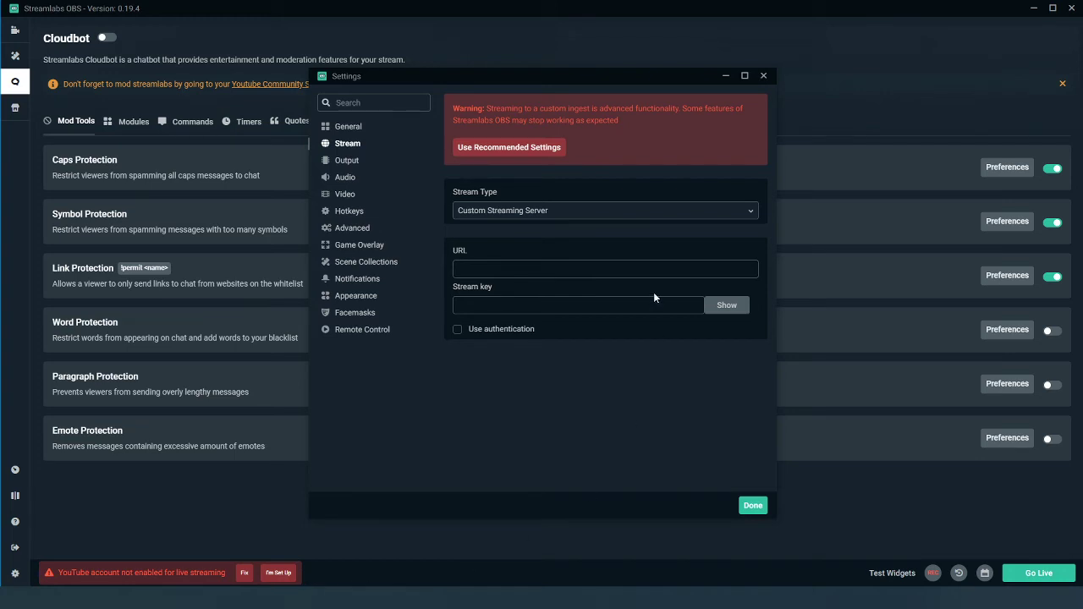
Open the Output settings, view the Simple output mode's options and set the output mode back to Advanced
click(354, 166)
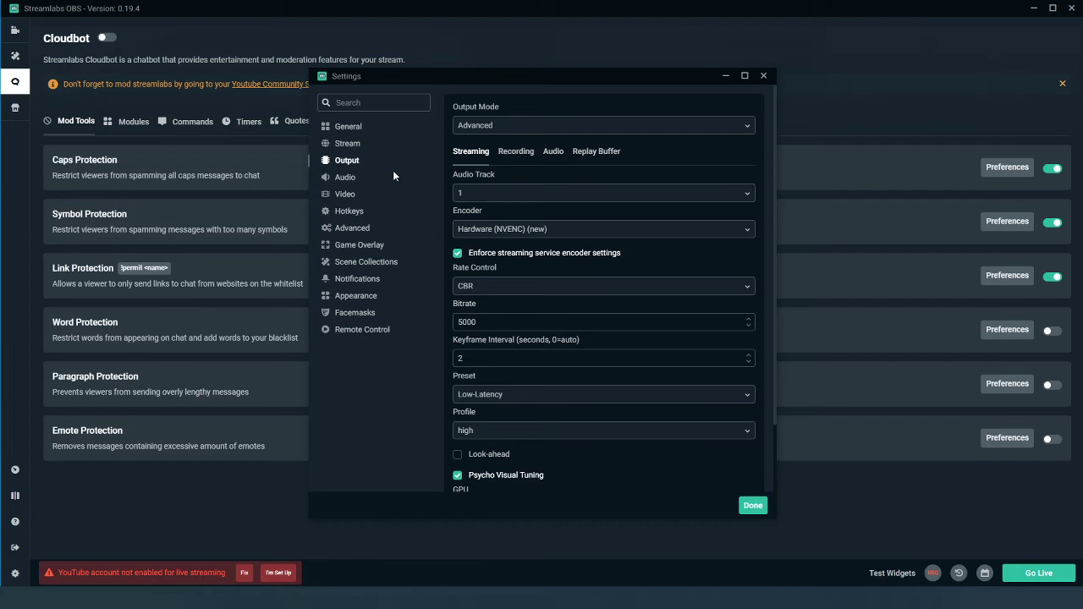
click(528, 128)
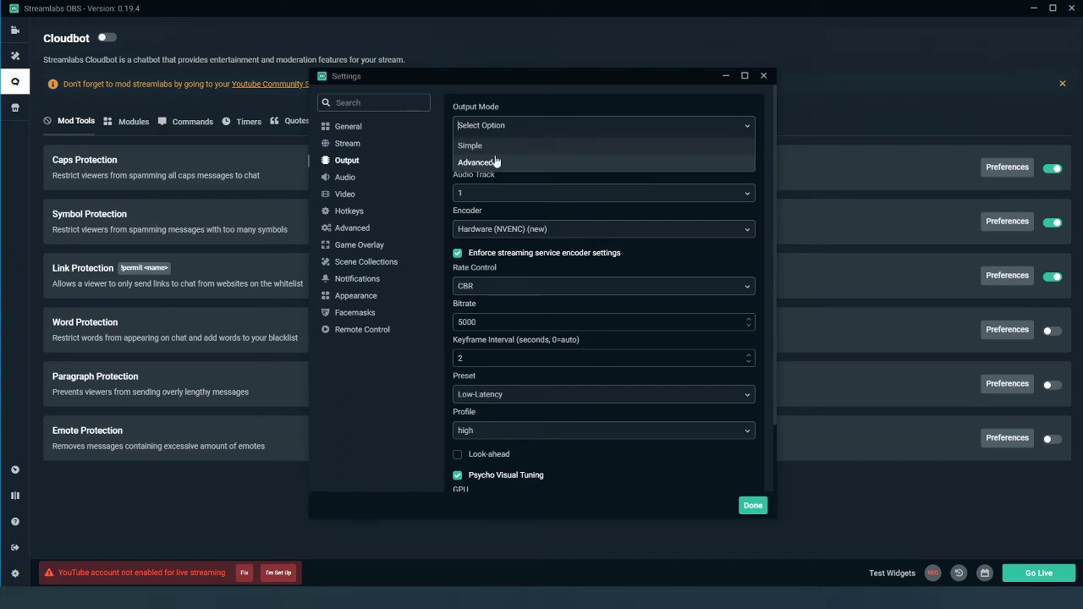
click(495, 147)
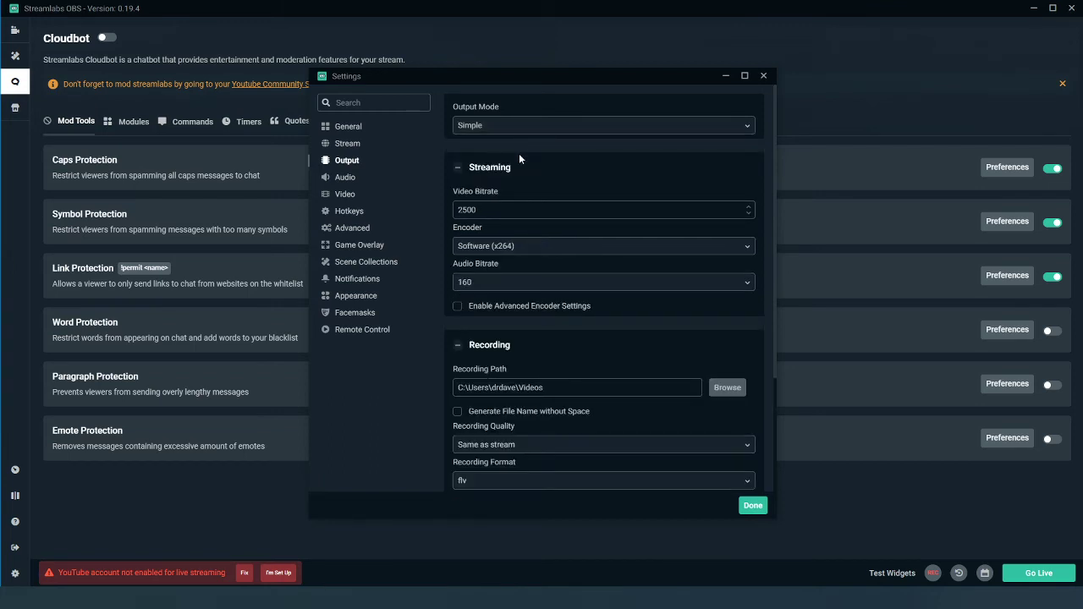
click(523, 128)
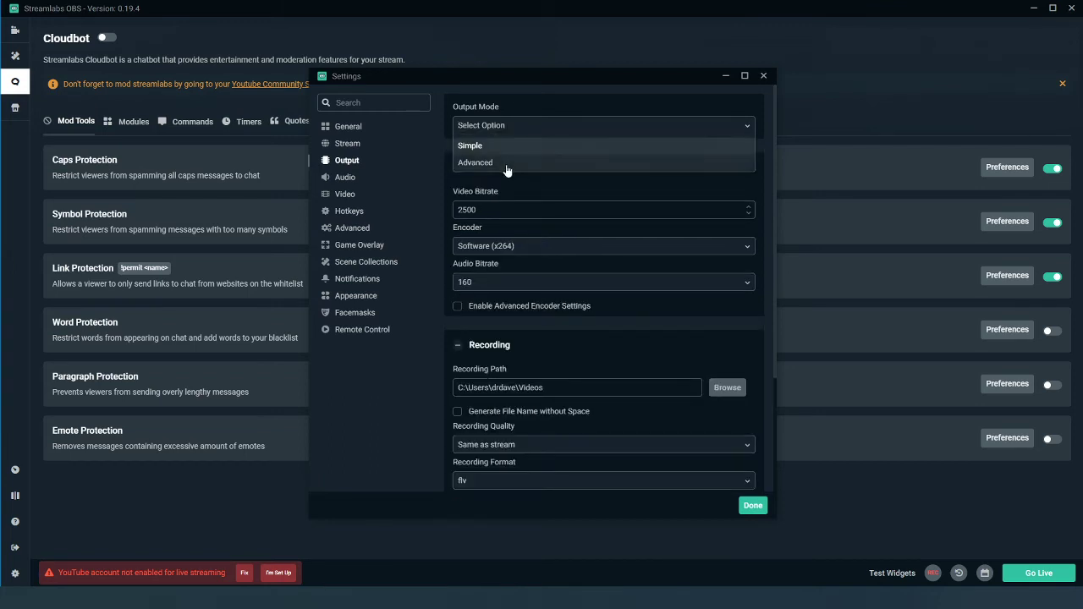
click(507, 170)
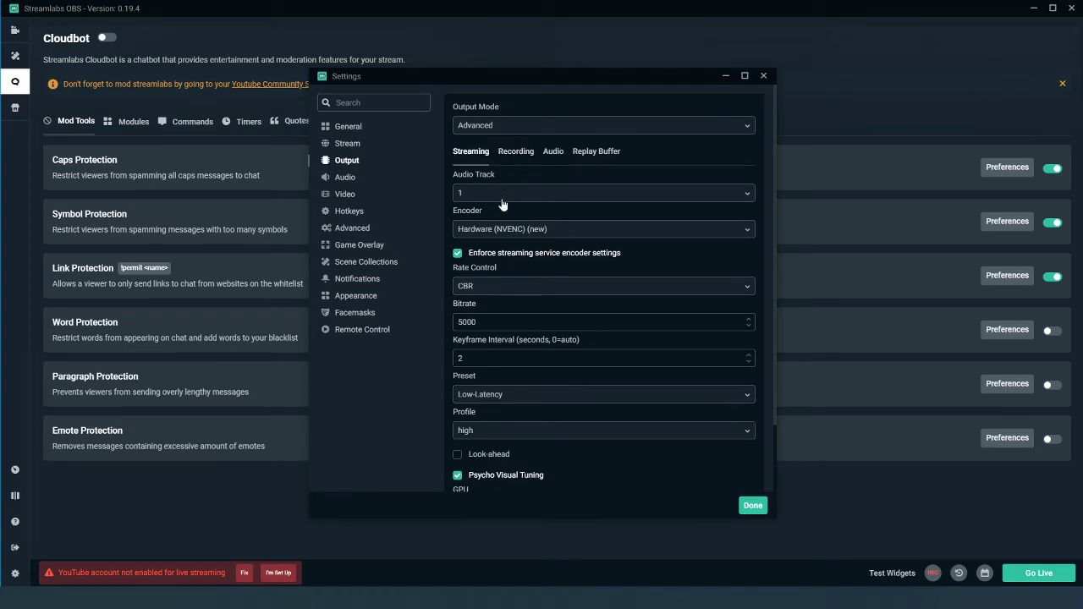
Set the streaming audio track to 2 and select Hardware (NVENC) (new) as the encoder
click(500, 194)
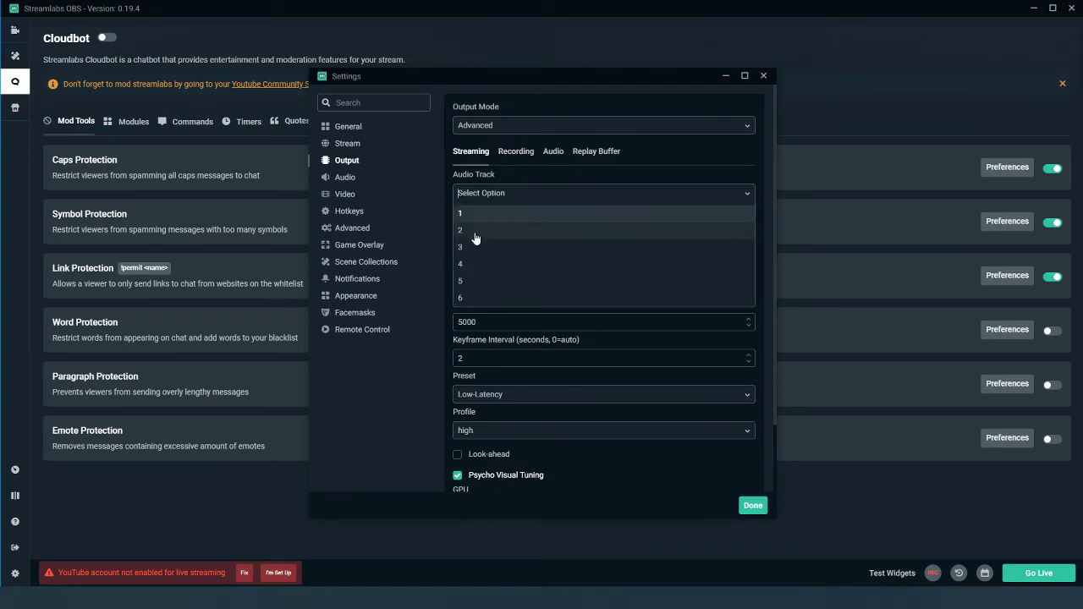
click(478, 233)
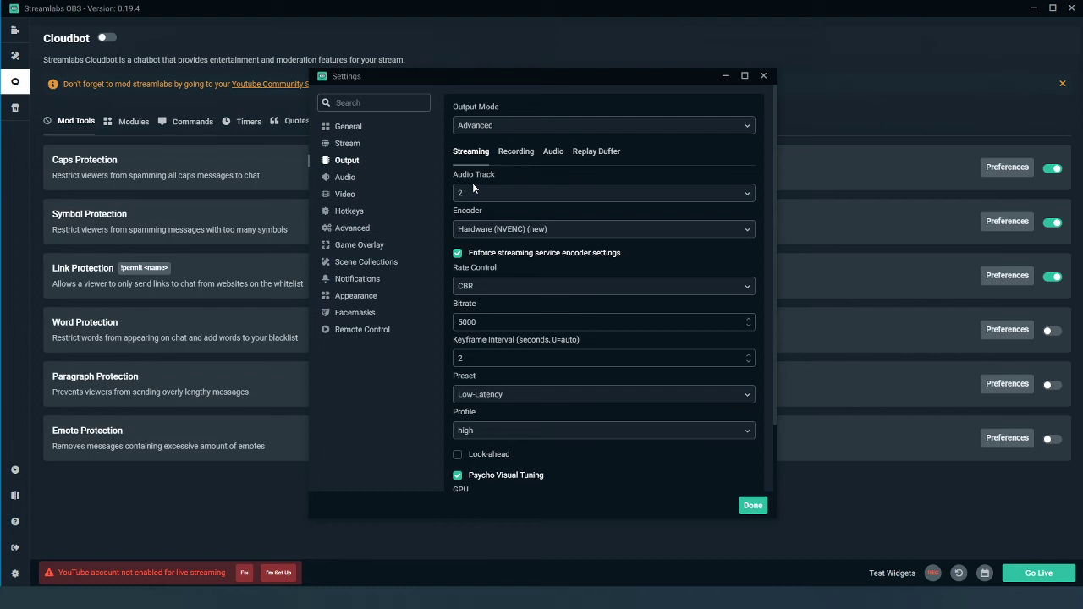
scroll(512, 181, down, 1)
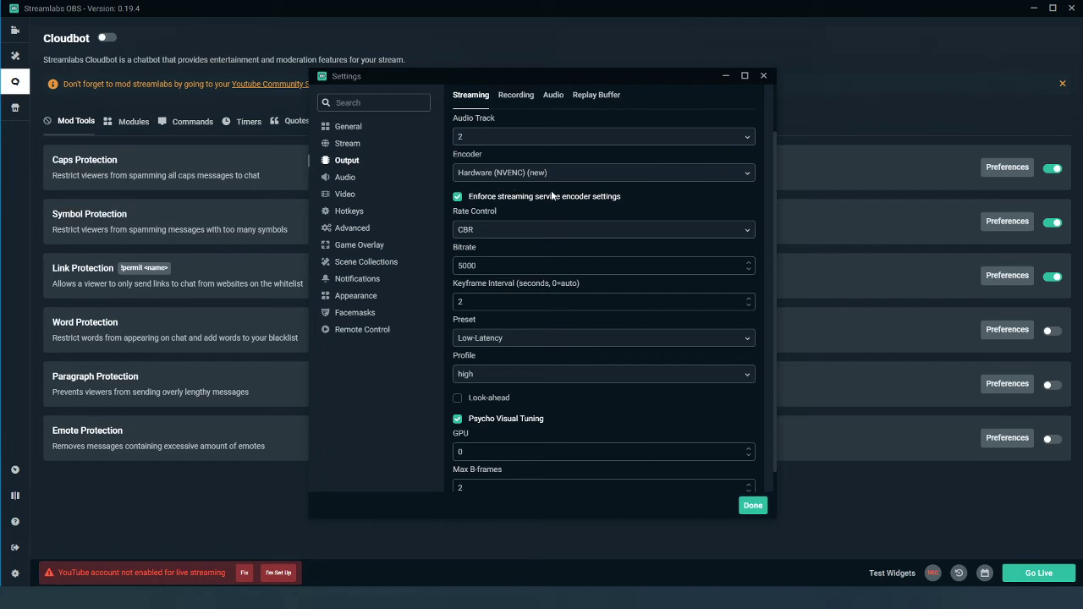
click(600, 176)
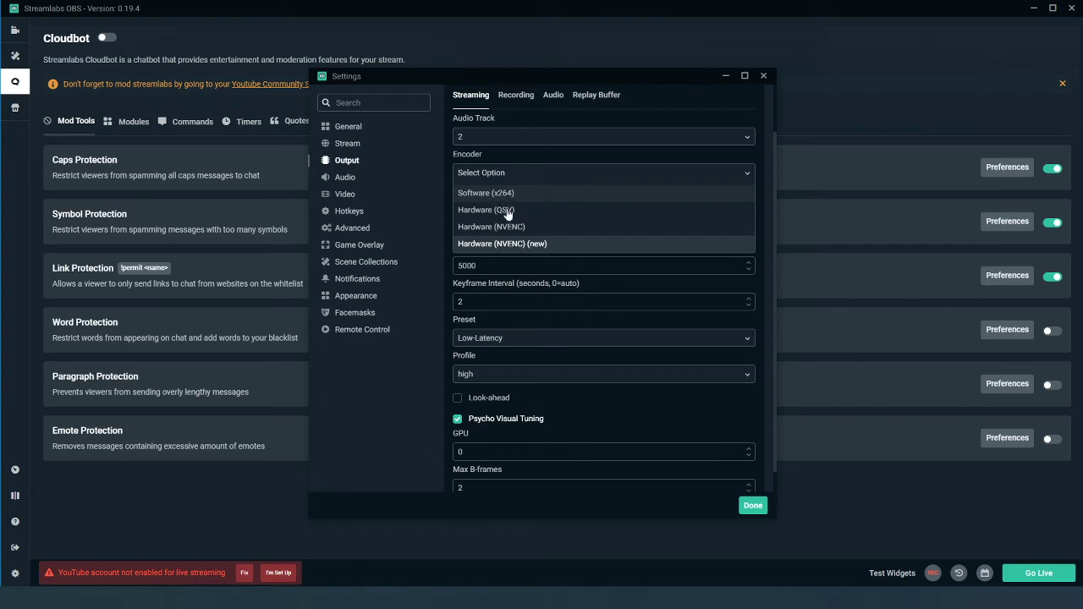
click(528, 244)
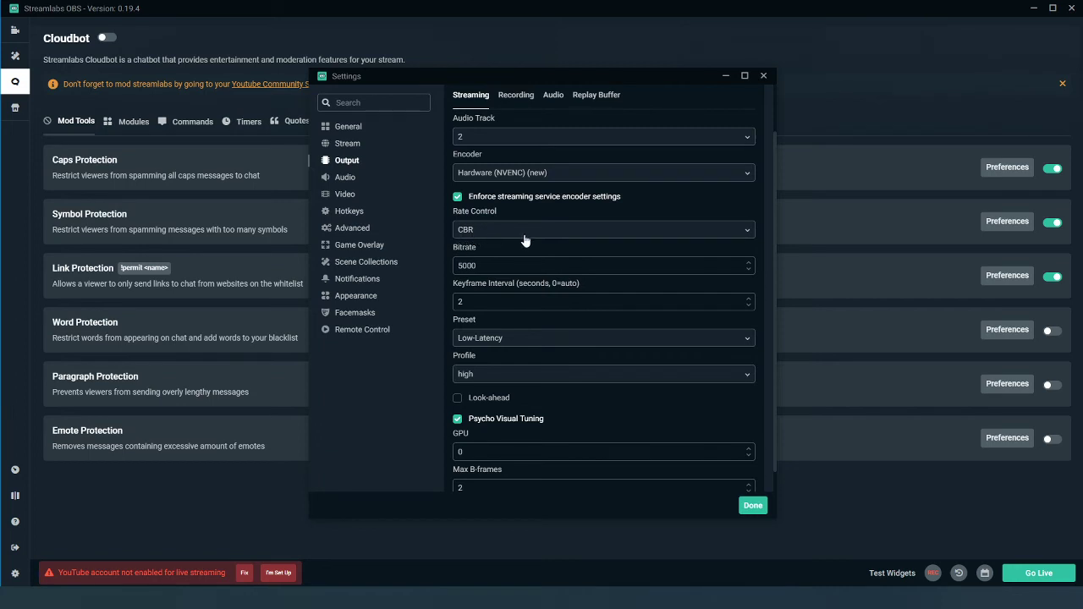
scroll(526, 241, down, 1)
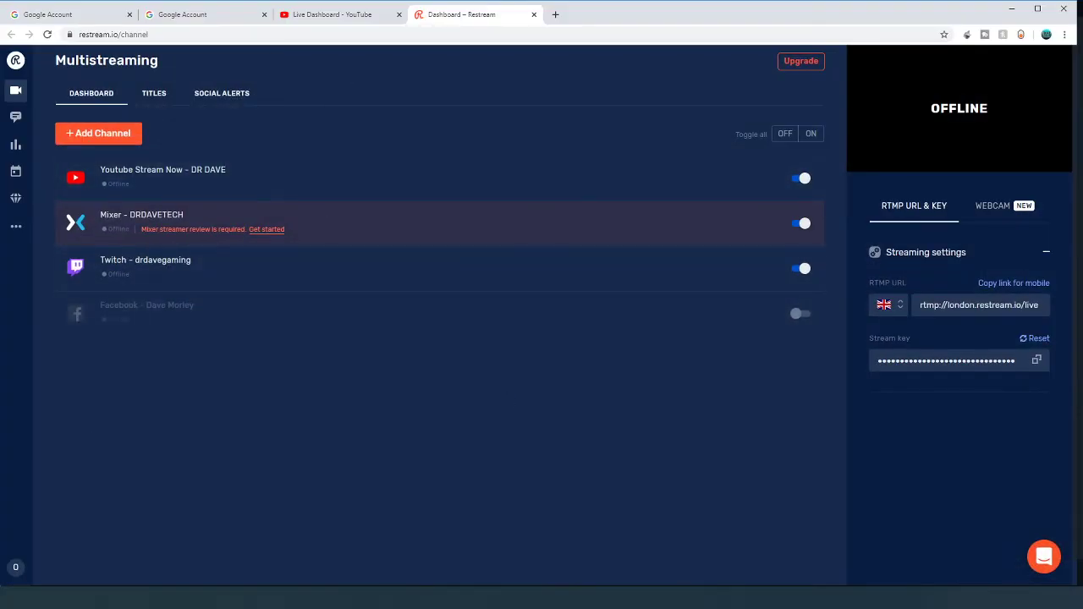
Switch to Chrome, open speedtest.net and accept the site's cookie consent
click(272, 33)
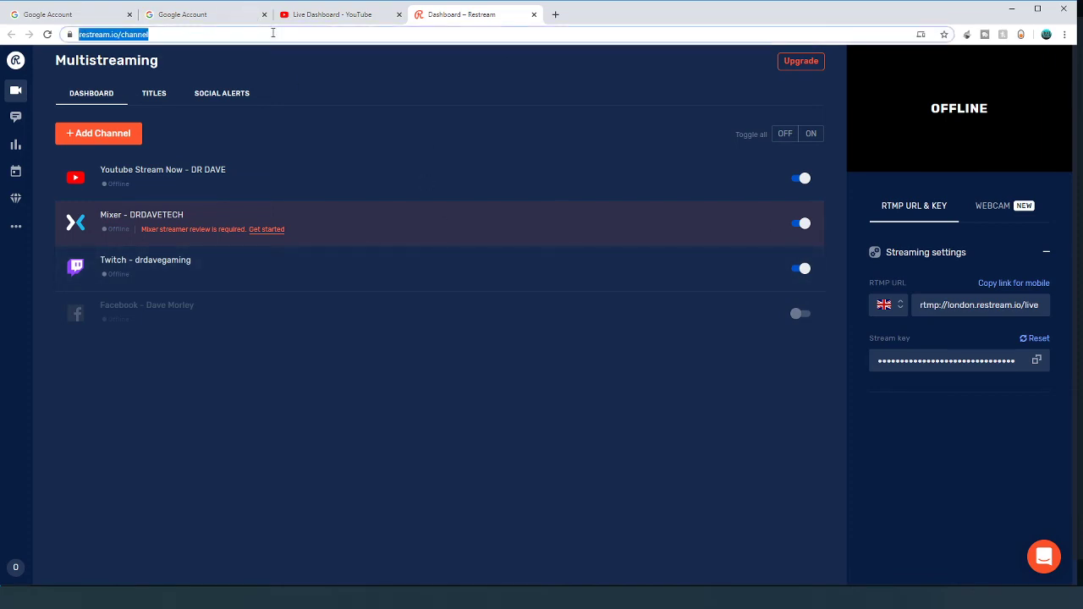
text(spe)
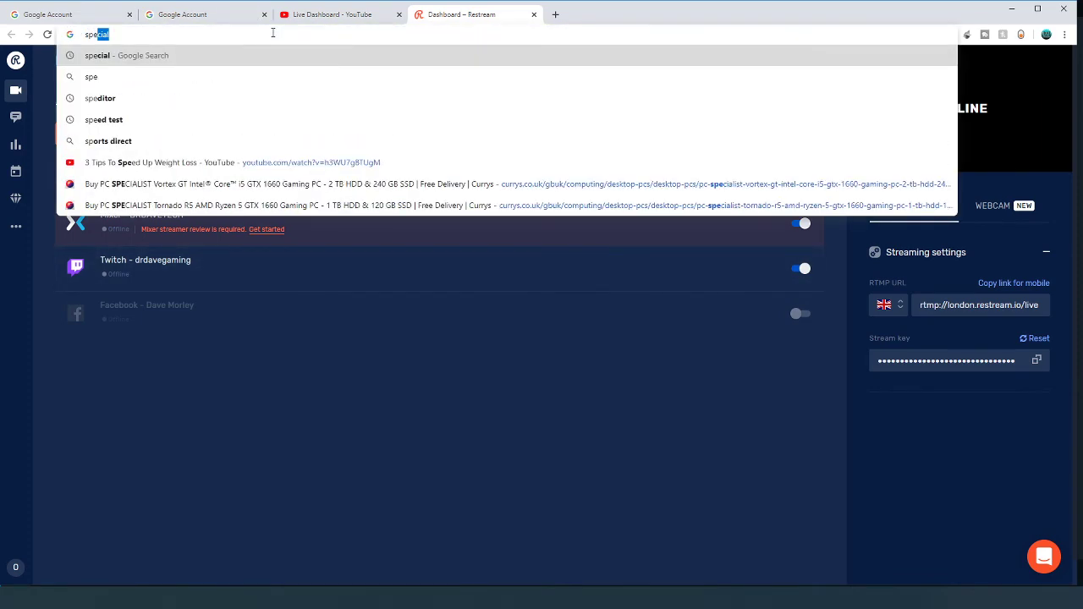
text(edtest.)
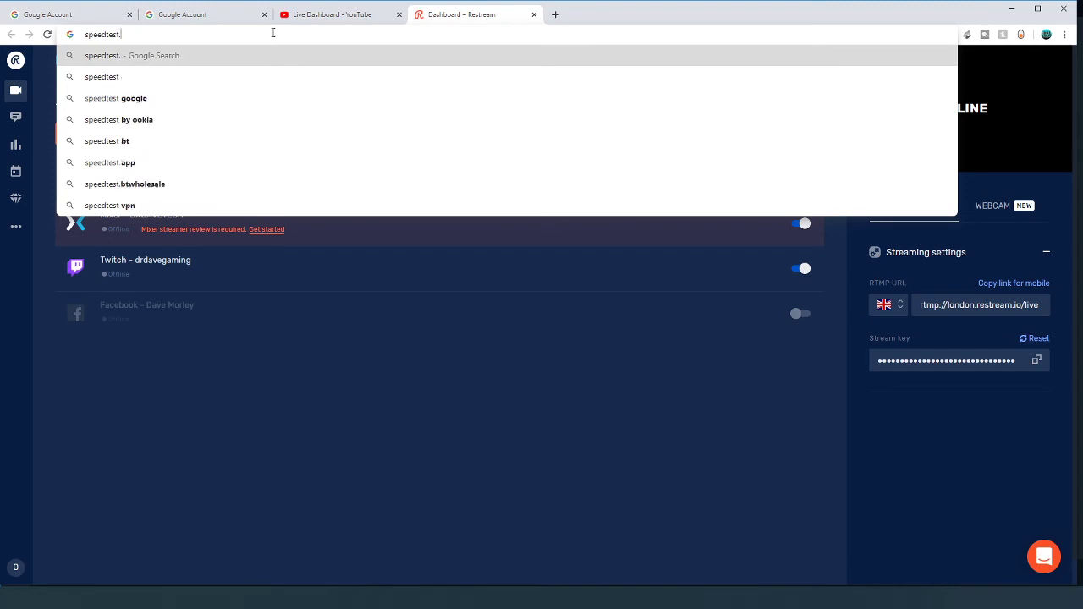
text(net)
key(Return)
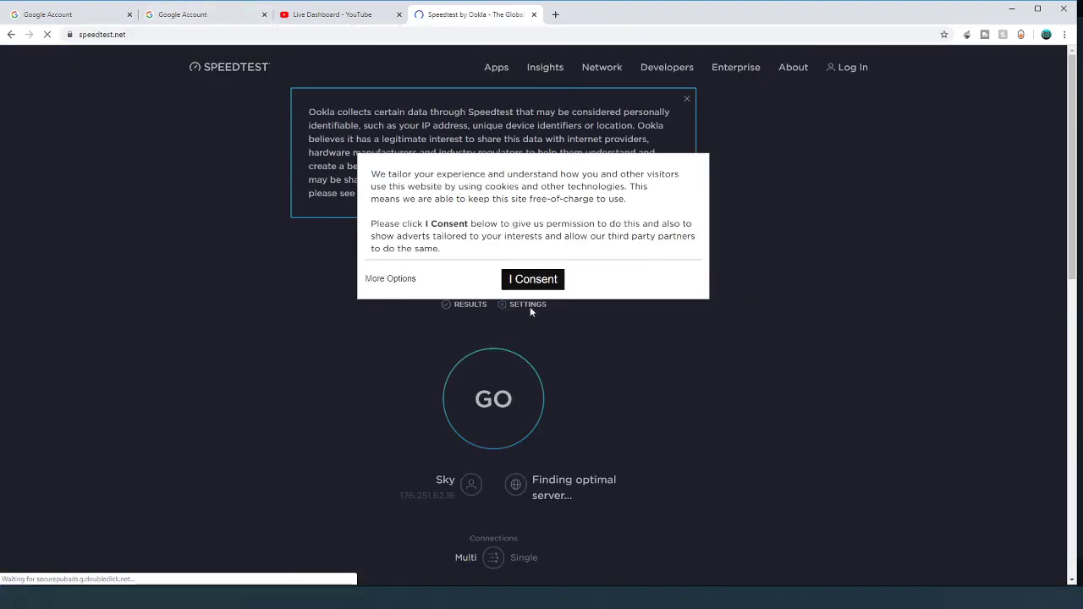
click(533, 279)
Change the test server to Custodian DataCentre in Maidstone and run the internet speed test
scroll(544, 237, down, 2)
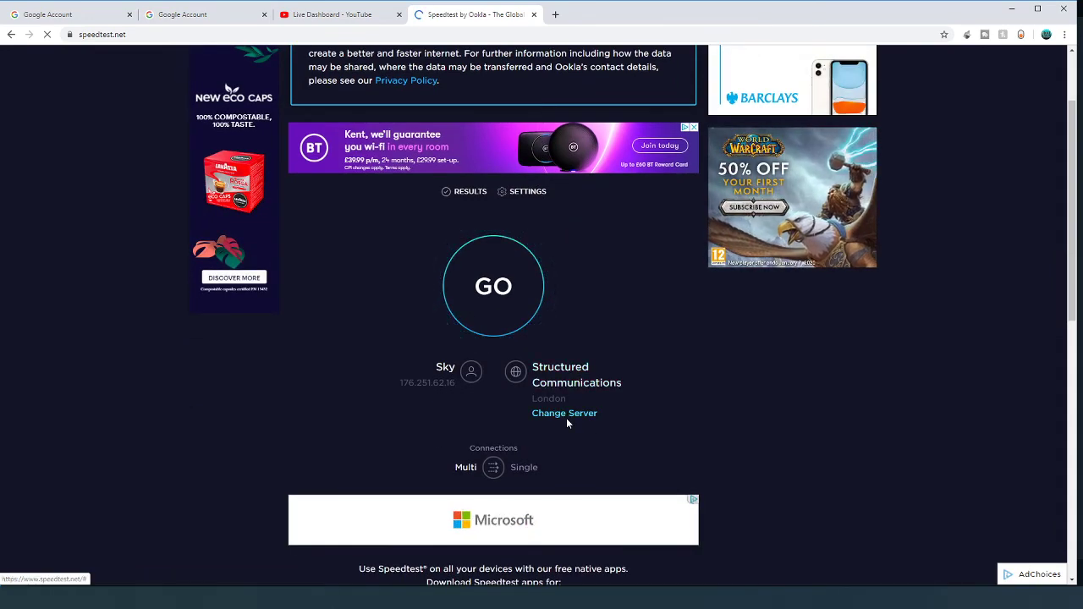
click(572, 414)
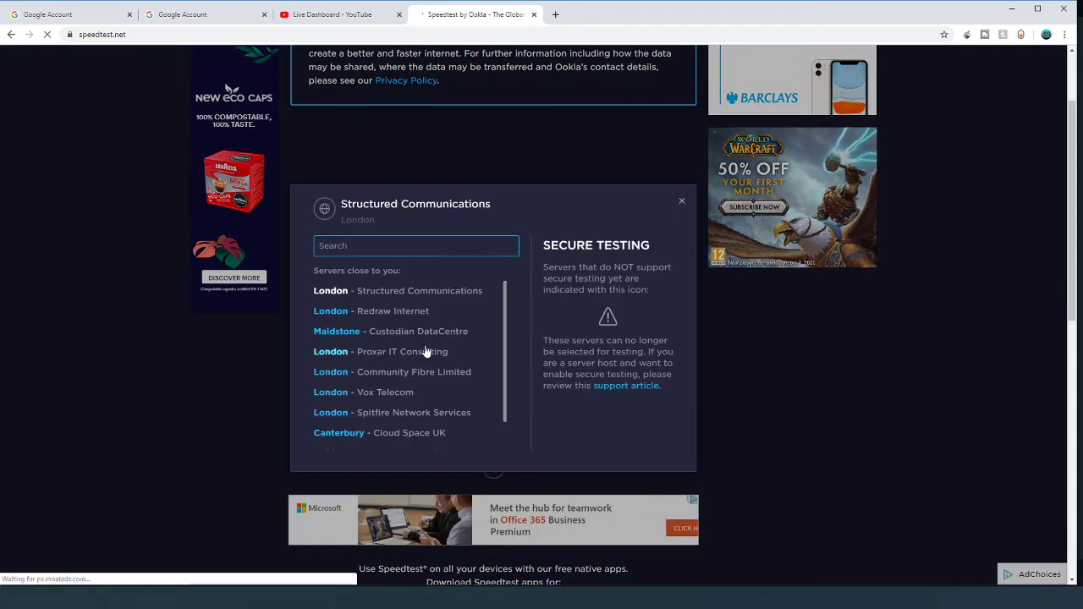
click(334, 334)
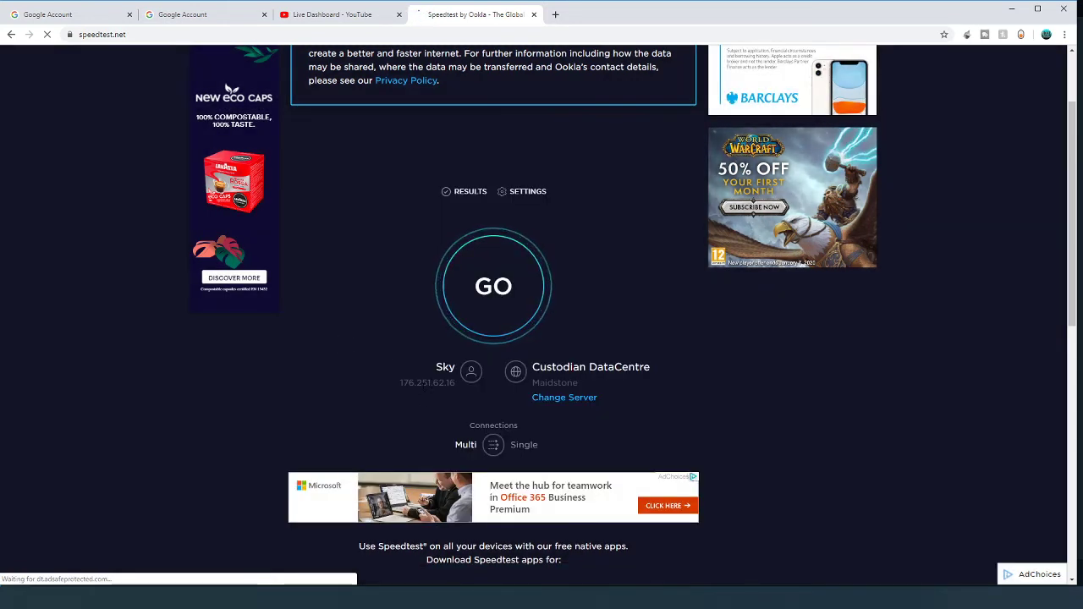
click(497, 291)
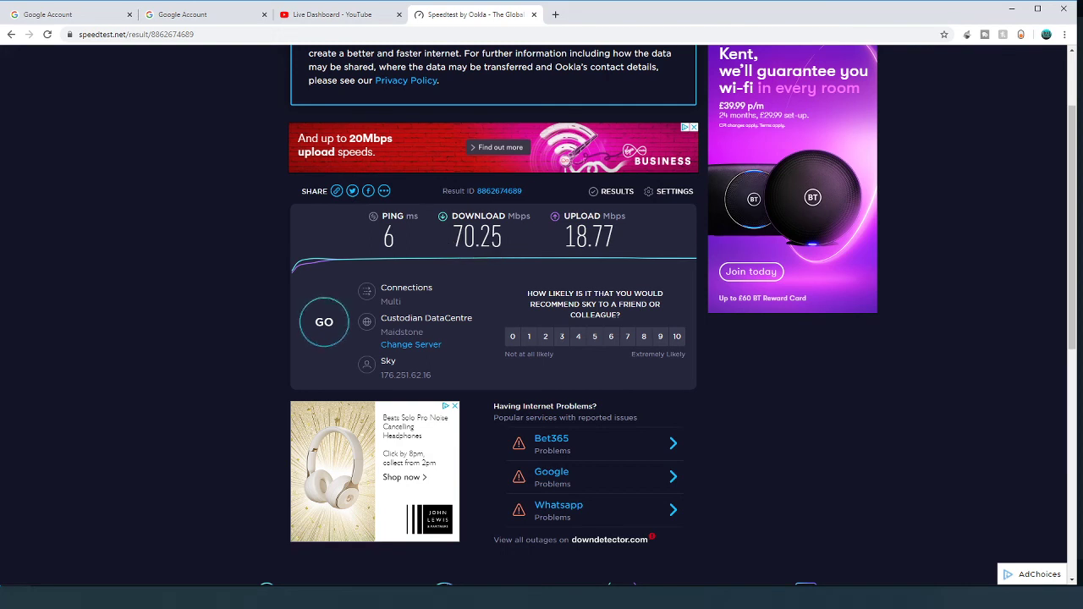
Return to Streamlabs OBS and set the streaming bitrate to 2500
click(1012, 13)
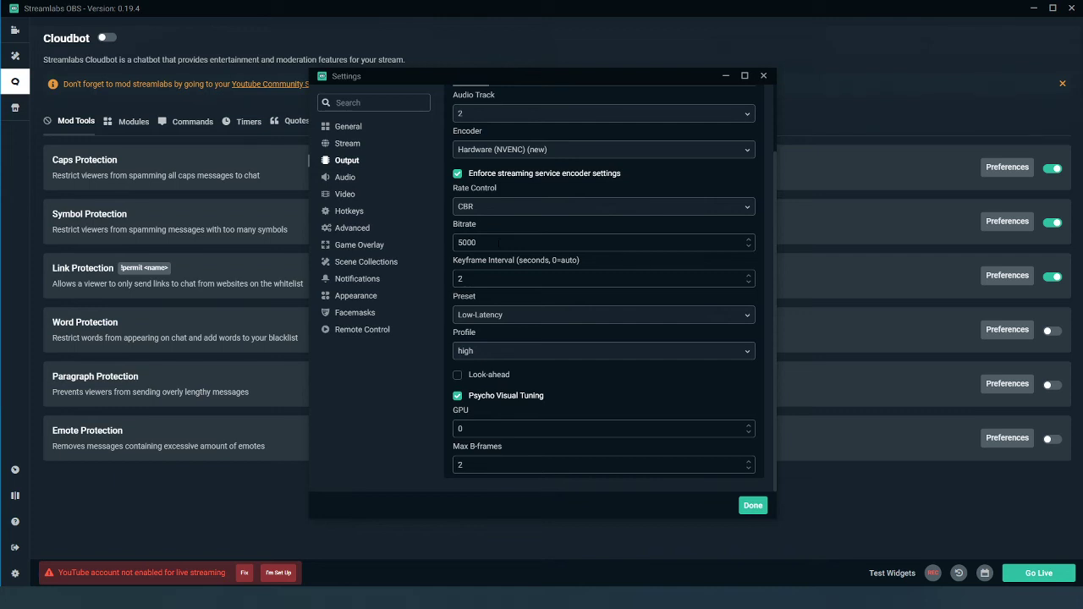
double_click(466, 242)
text(25)
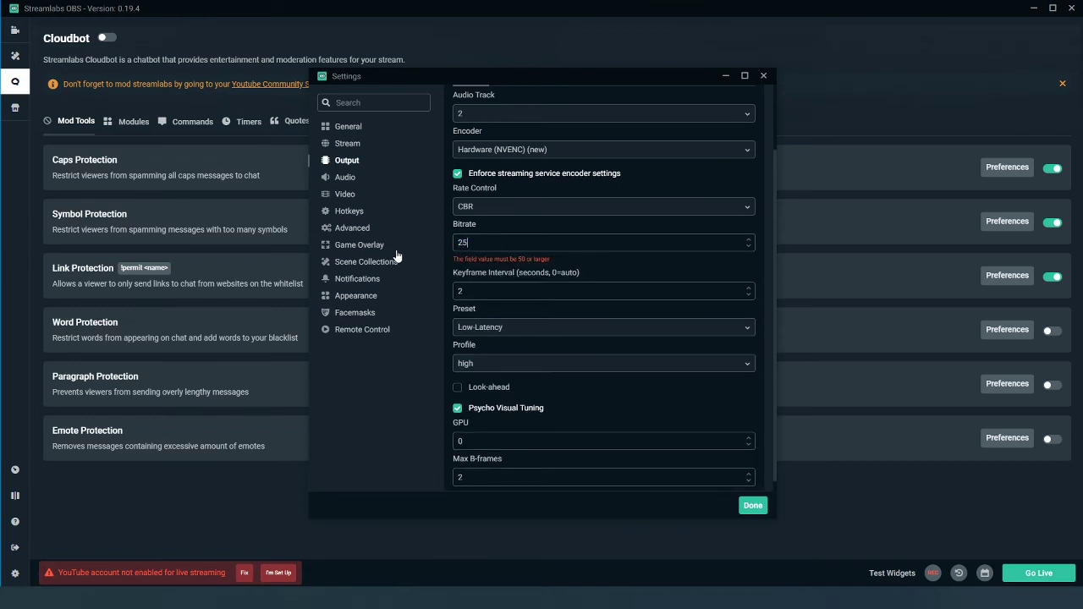
text(00)
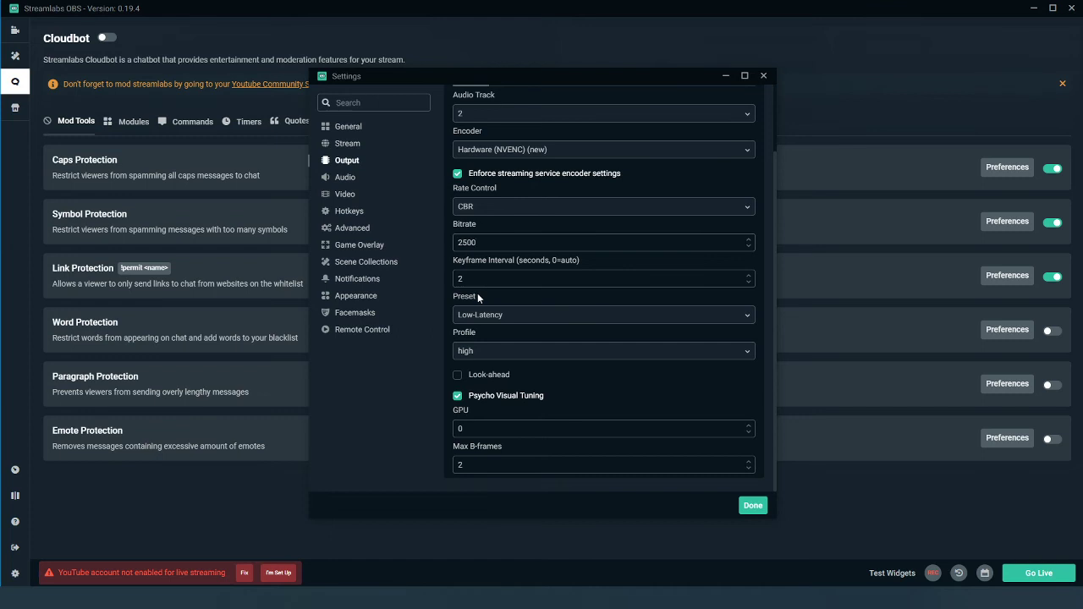
Replace the streaming bitrate with 5000
key(BackSpace)
key(BackSpace)
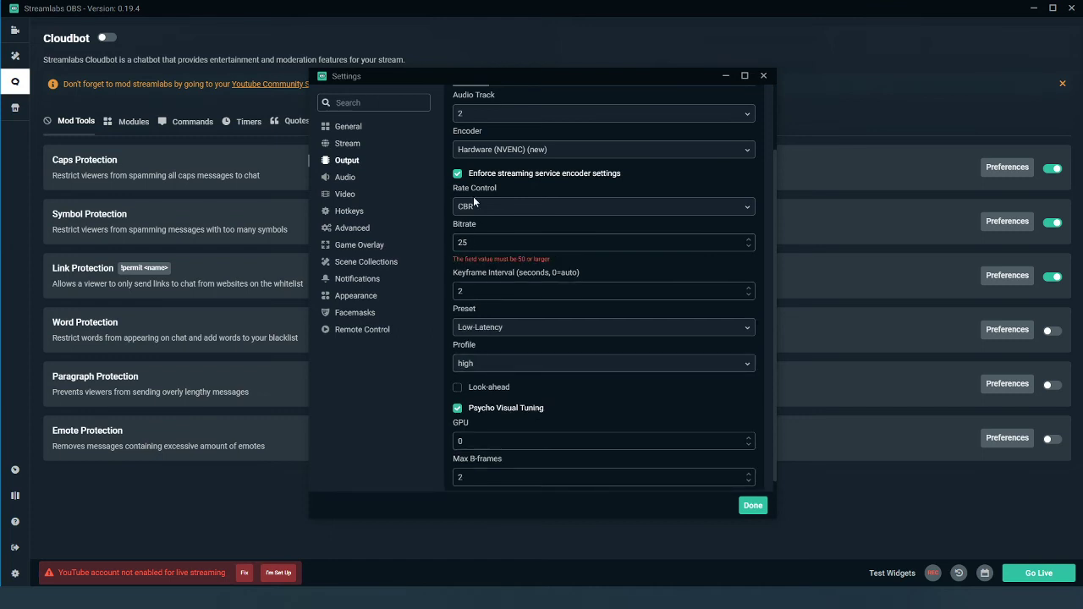
key(BackSpace)
key(BackSpace)
text(5000)
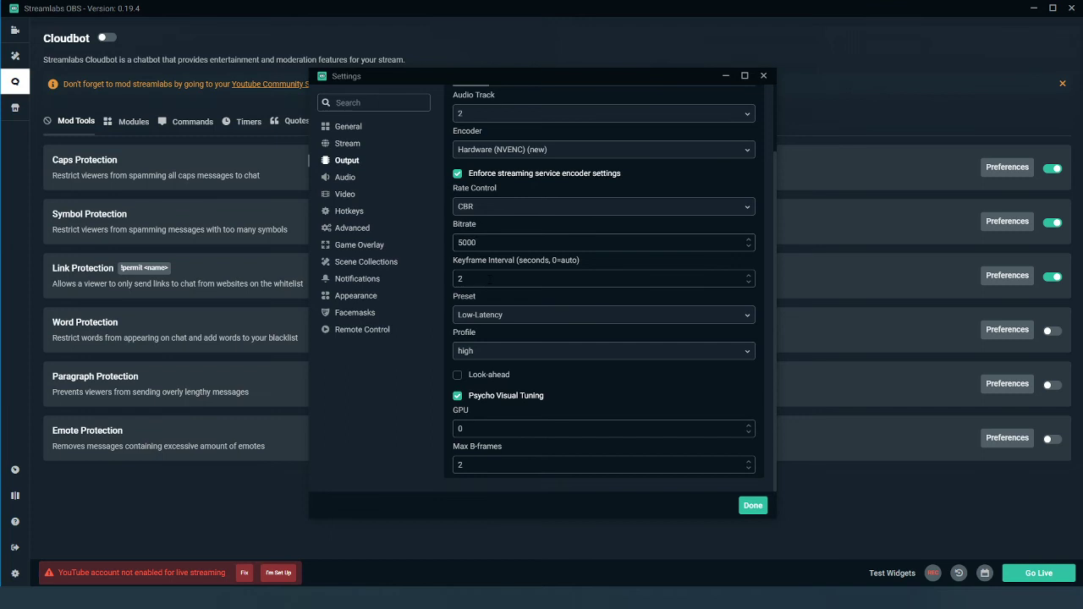
Choose Low-Latency as the encoder preset and high as the encoder profile
click(520, 316)
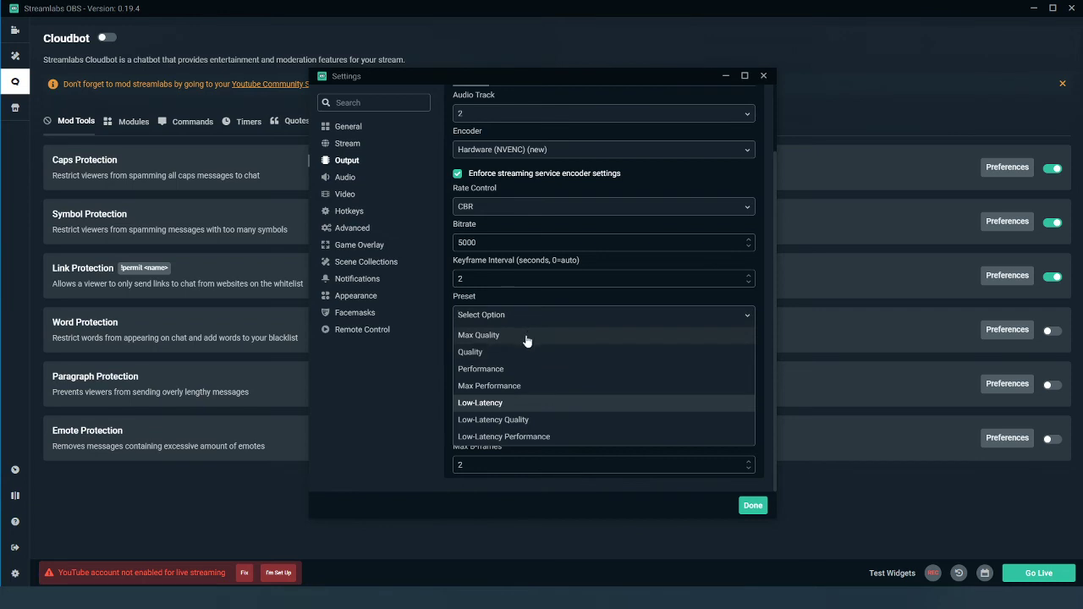
click(498, 403)
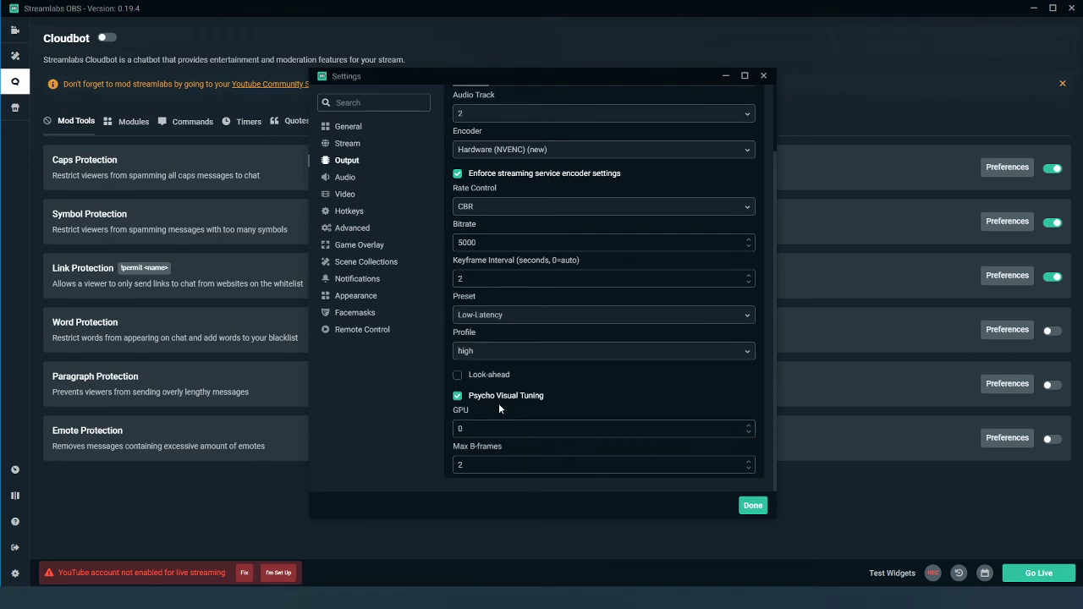
click(510, 353)
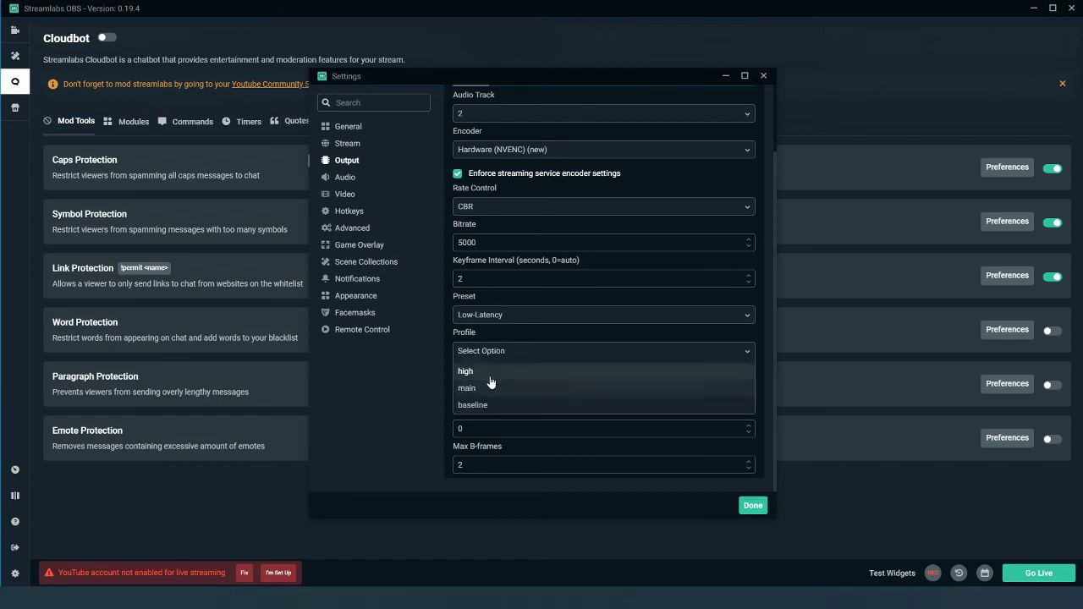
click(512, 372)
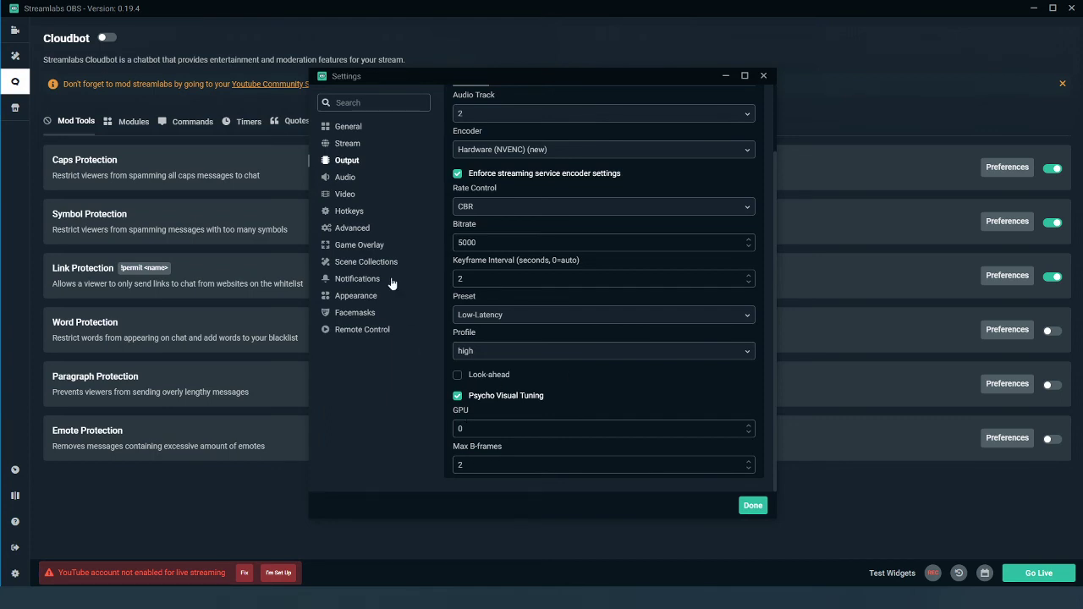
In the audio settings, set Desktop Audio Device 1 to the CORSAIR VOID PRO headset earphone and Mic/Auxiliary Device 1 to the Yeti Stereo Microphone
click(345, 180)
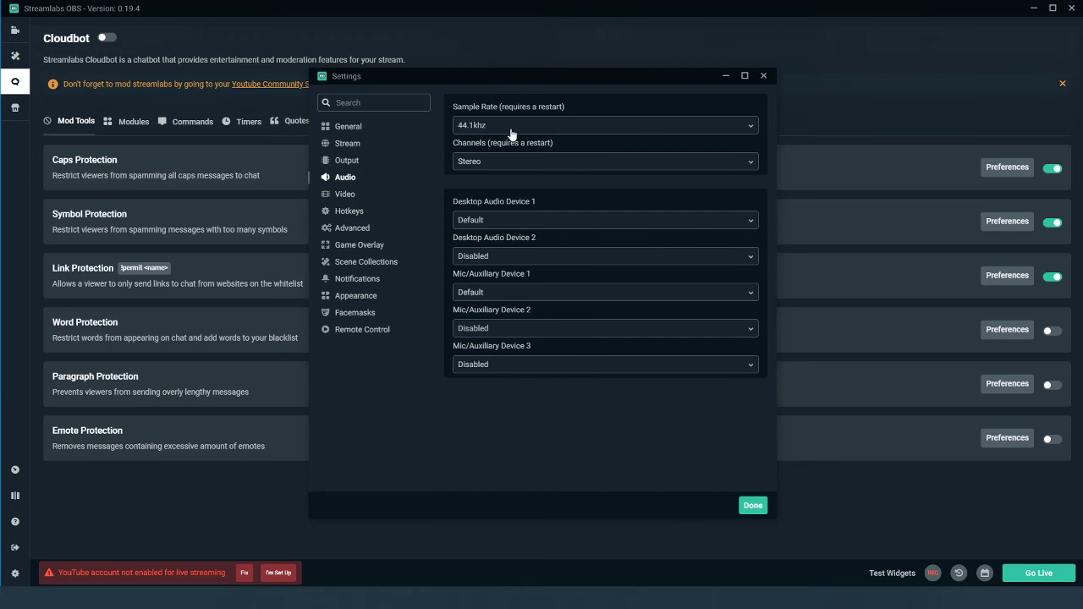
click(518, 229)
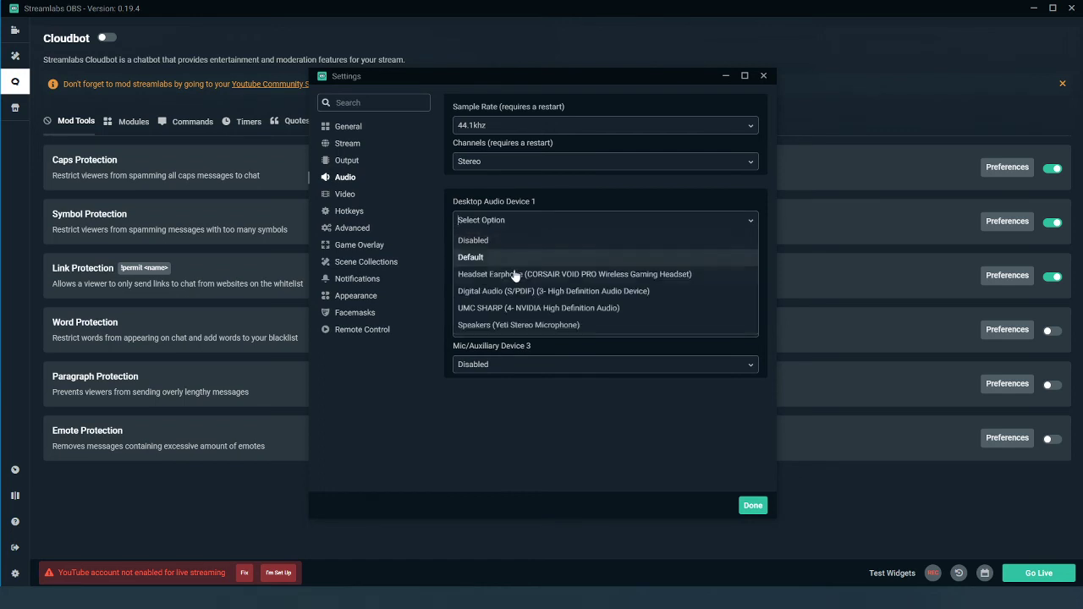
click(563, 277)
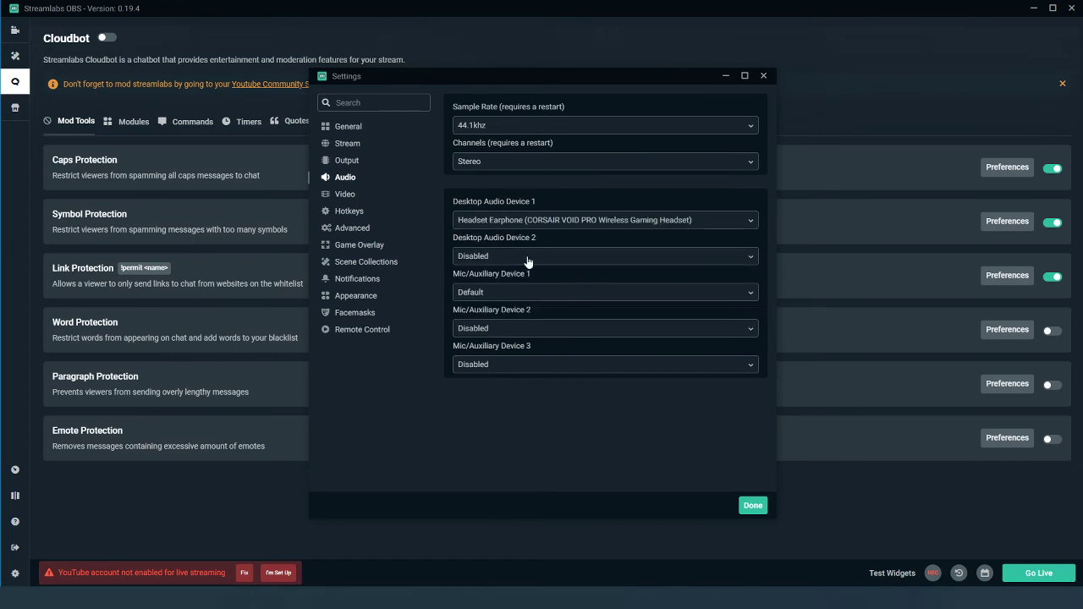
click(510, 296)
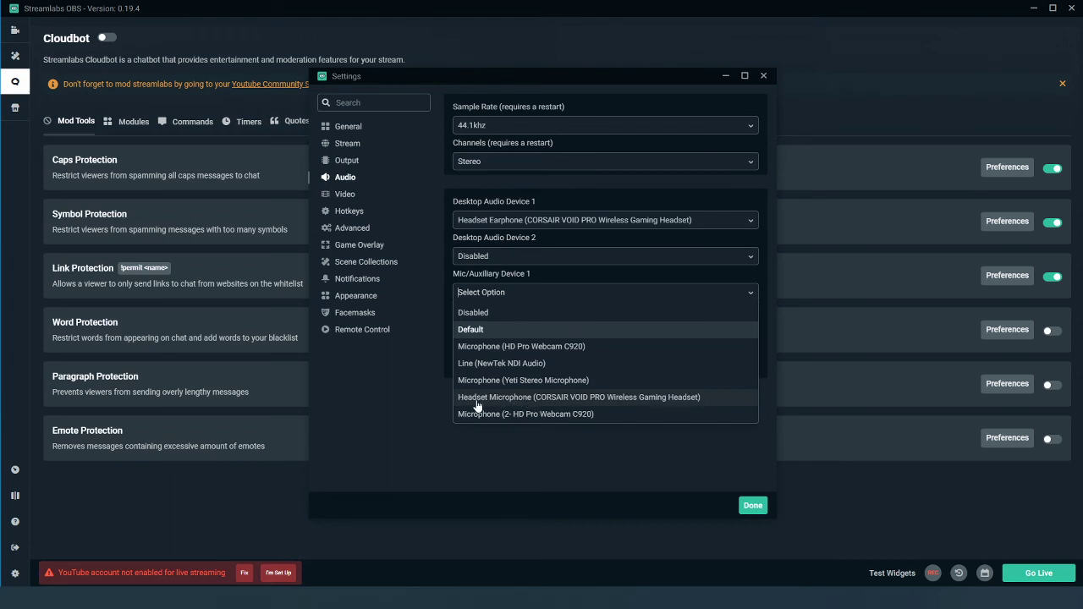
click(534, 380)
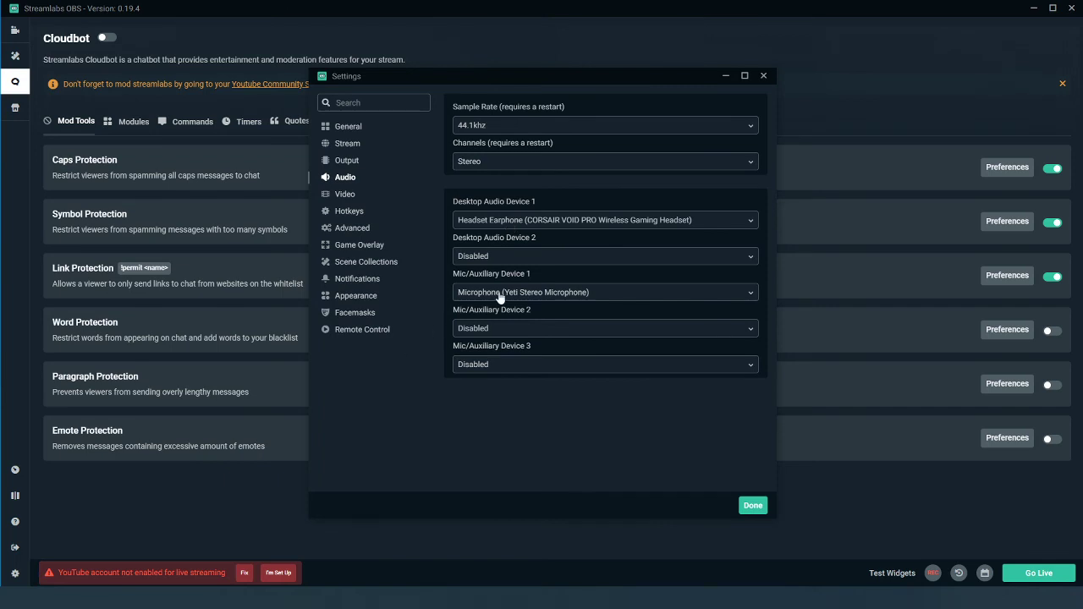
Check the output resolution options in the video settings and set the common FPS value to 30
click(345, 194)
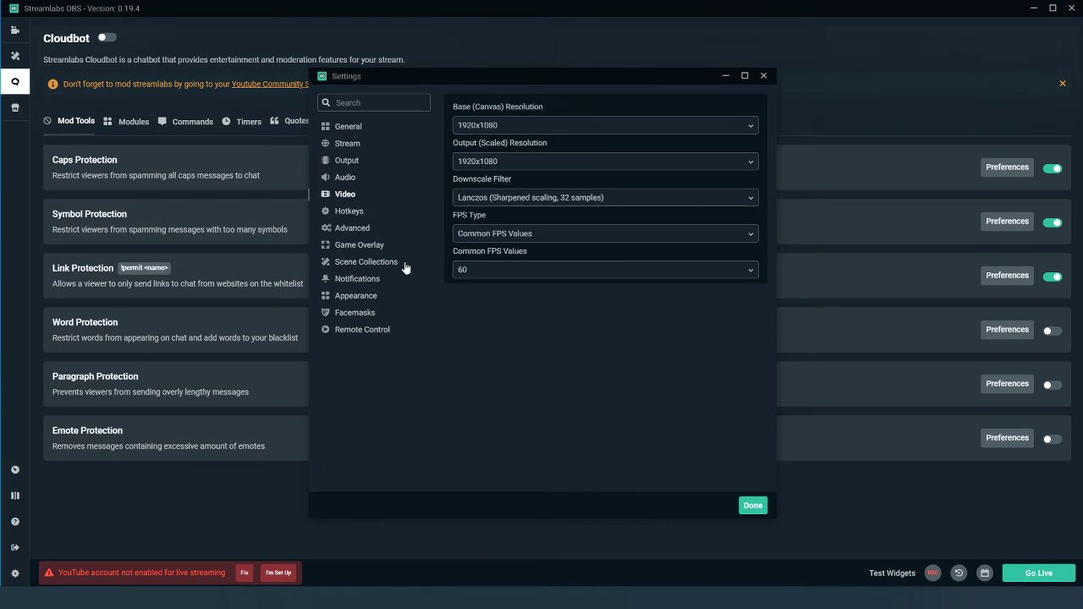
click(523, 167)
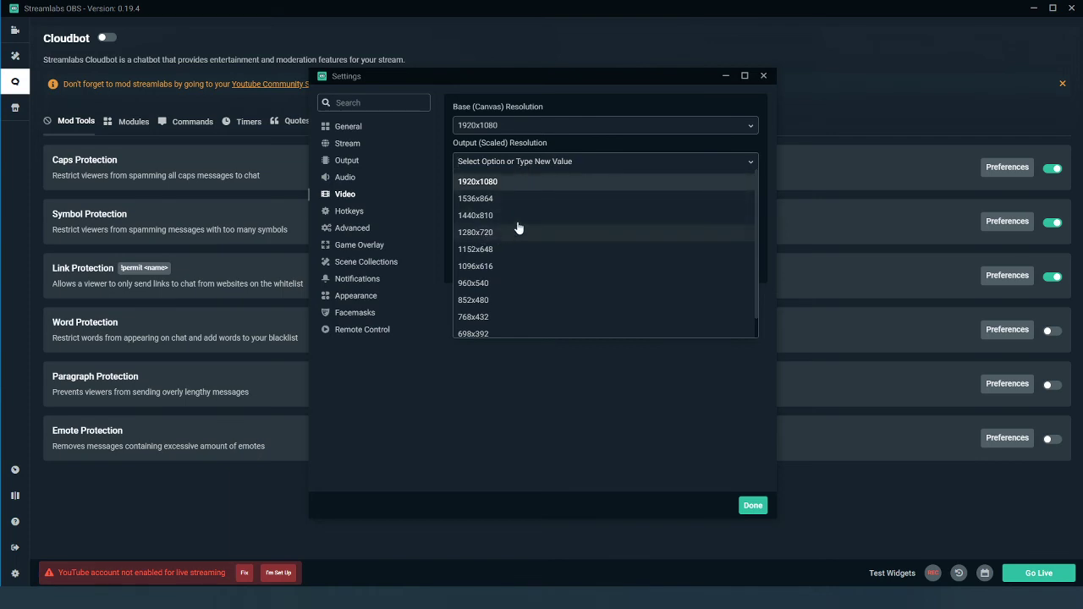
click(554, 393)
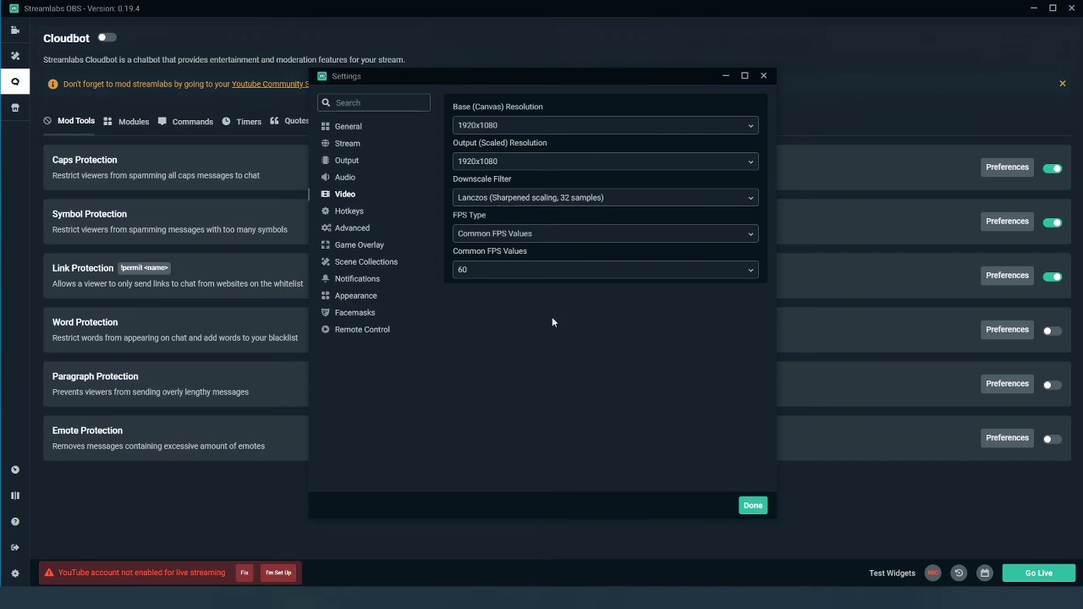
click(522, 271)
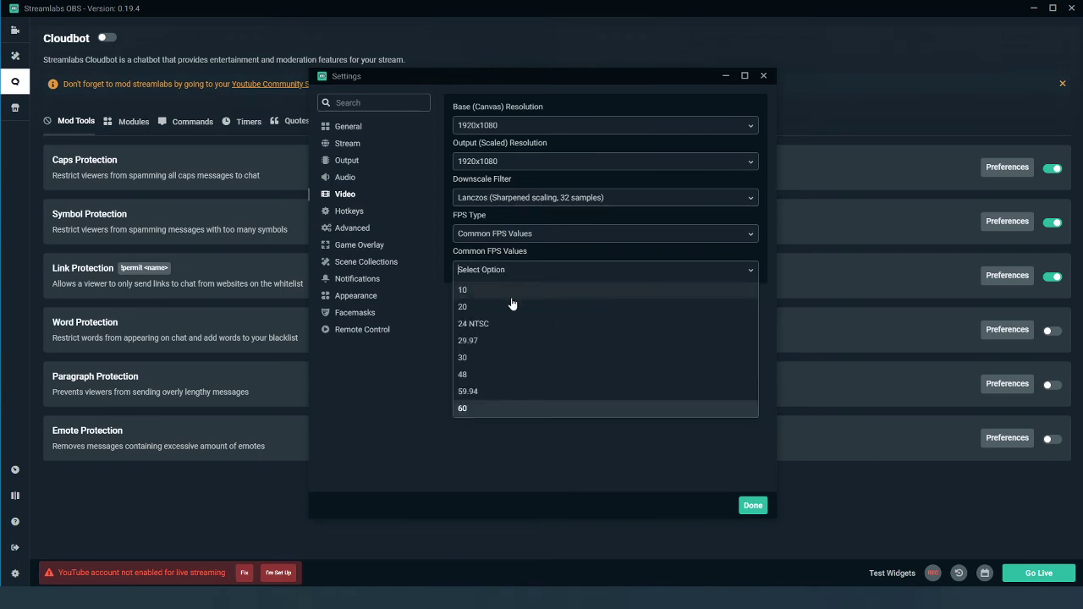
click(484, 358)
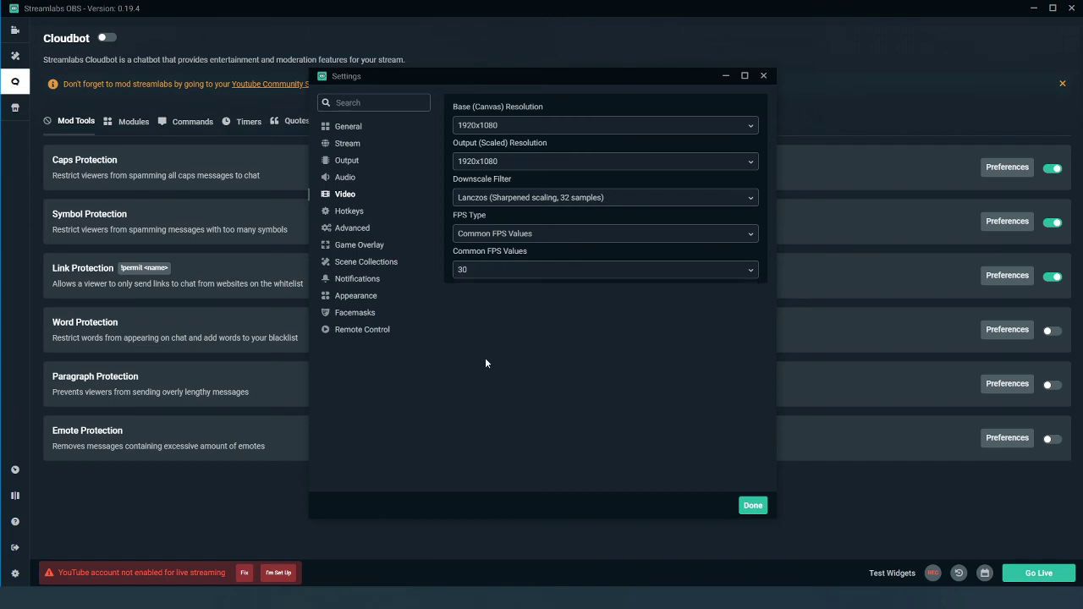
Try 60 as the common FPS value and return it to 30
click(495, 272)
click(483, 409)
click(549, 272)
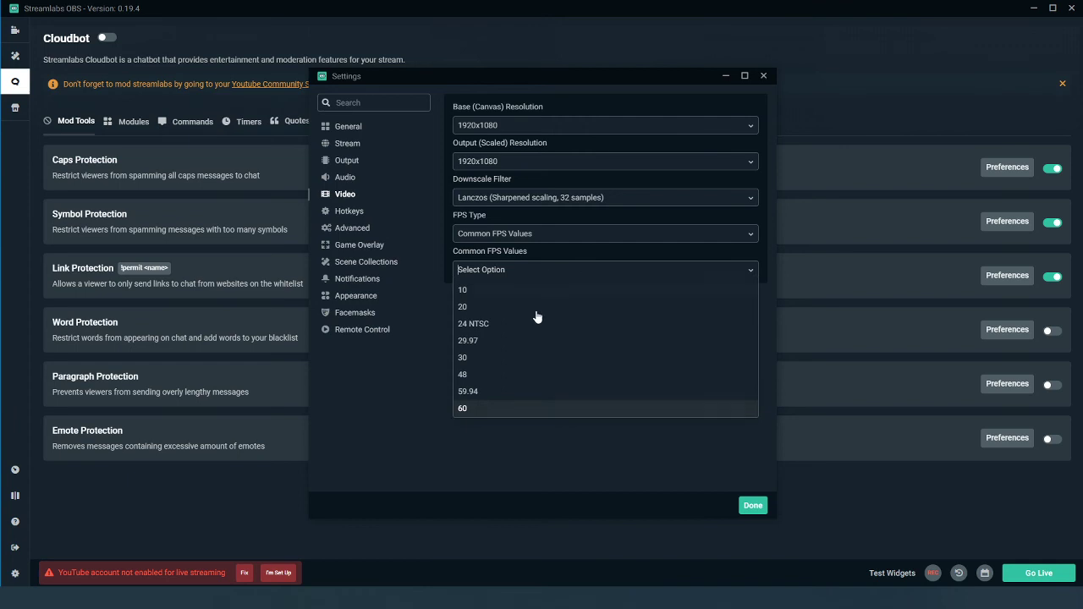
click(480, 359)
Set the output resolution to 1280x720 and the downscale filter to Bicubic (Sharpened scaling, 16 samples)
click(491, 166)
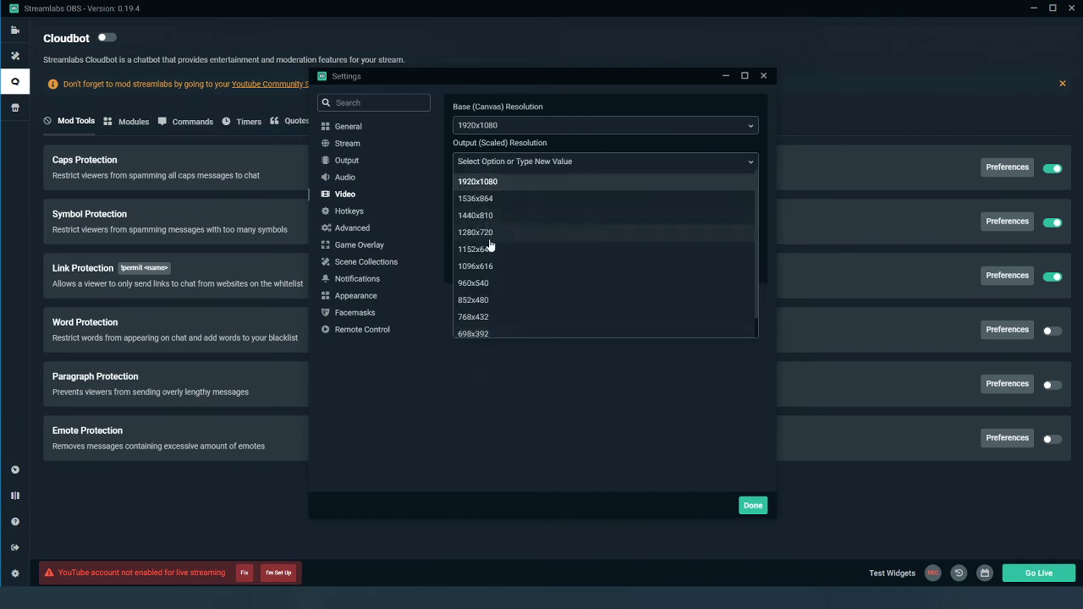
click(488, 237)
click(550, 200)
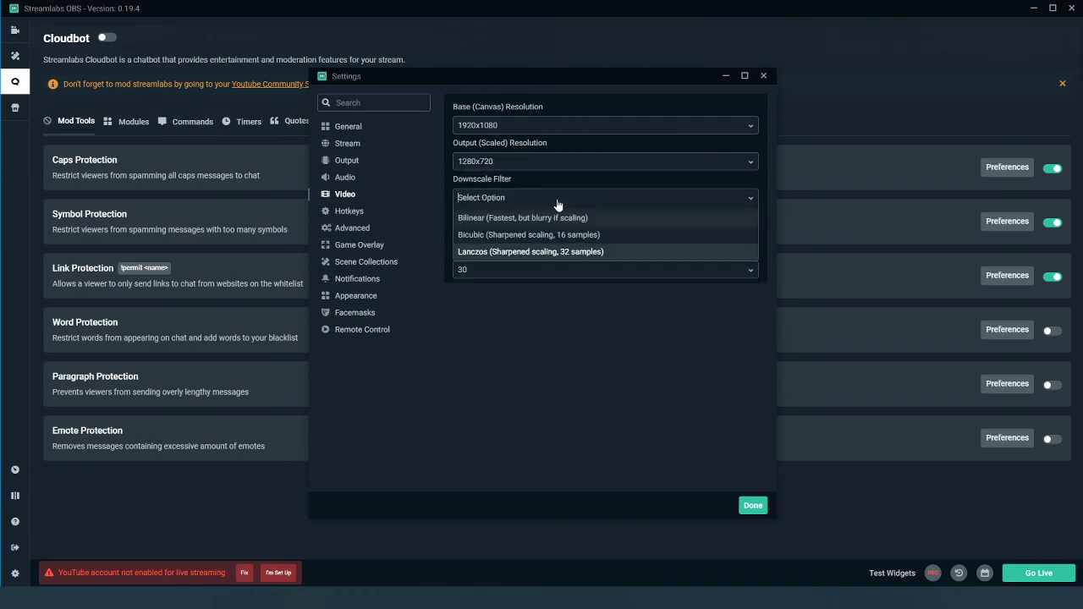
click(551, 237)
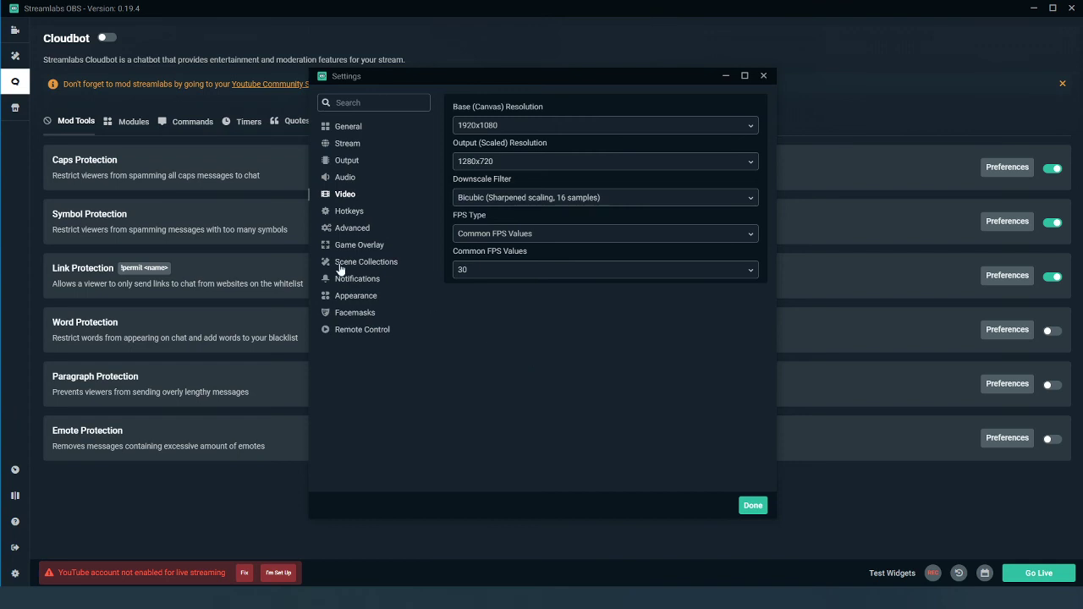
Review the Hotkeys, Advanced, Game Overlay, Scene Collections and Notifications settings
click(350, 212)
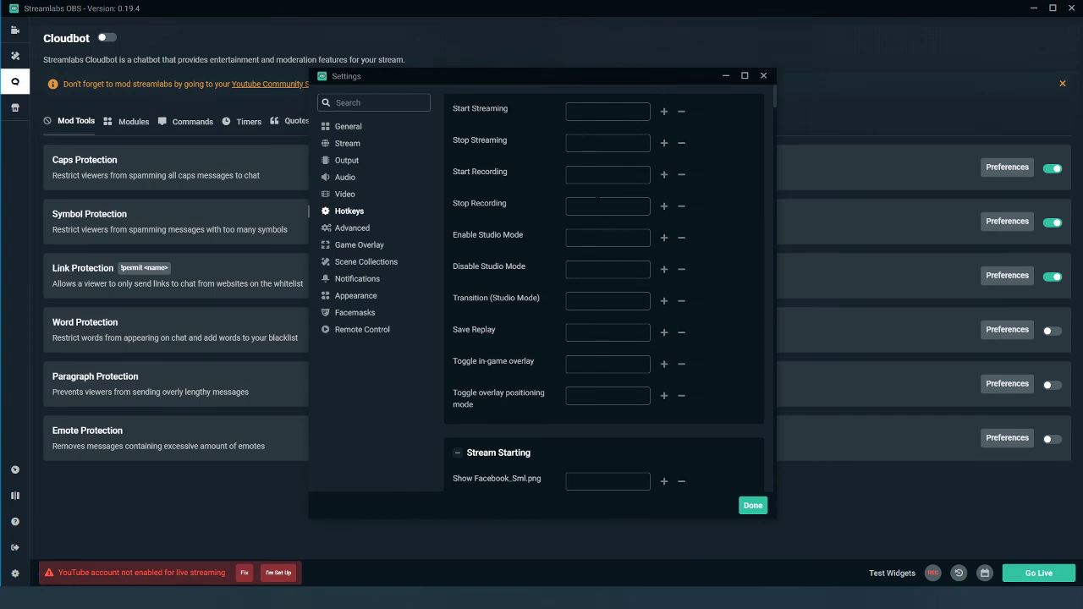
scroll(595, 203, down, 5)
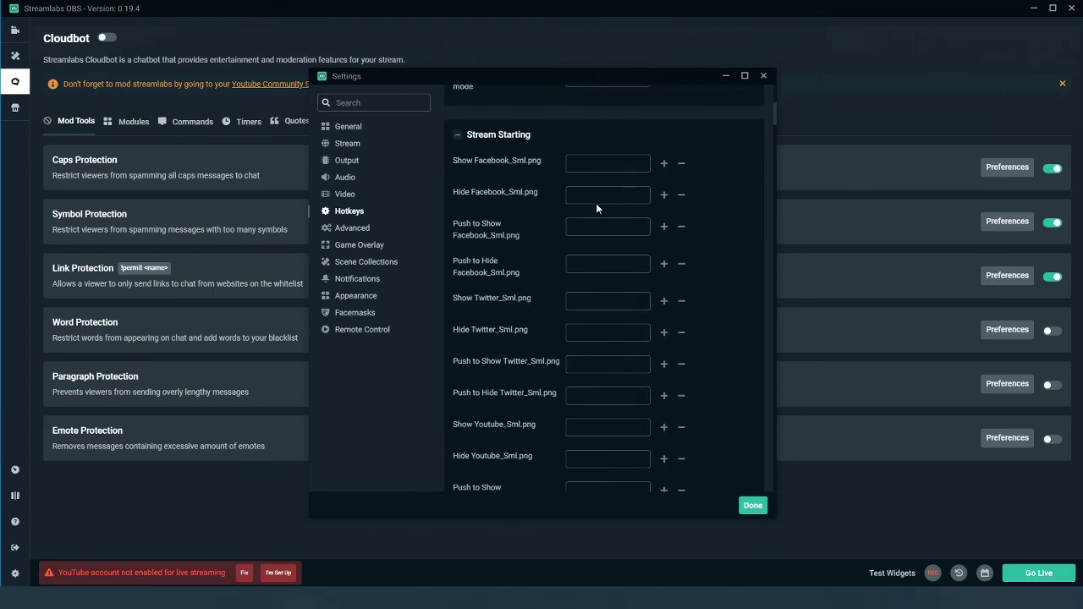
scroll(595, 203, down, 12)
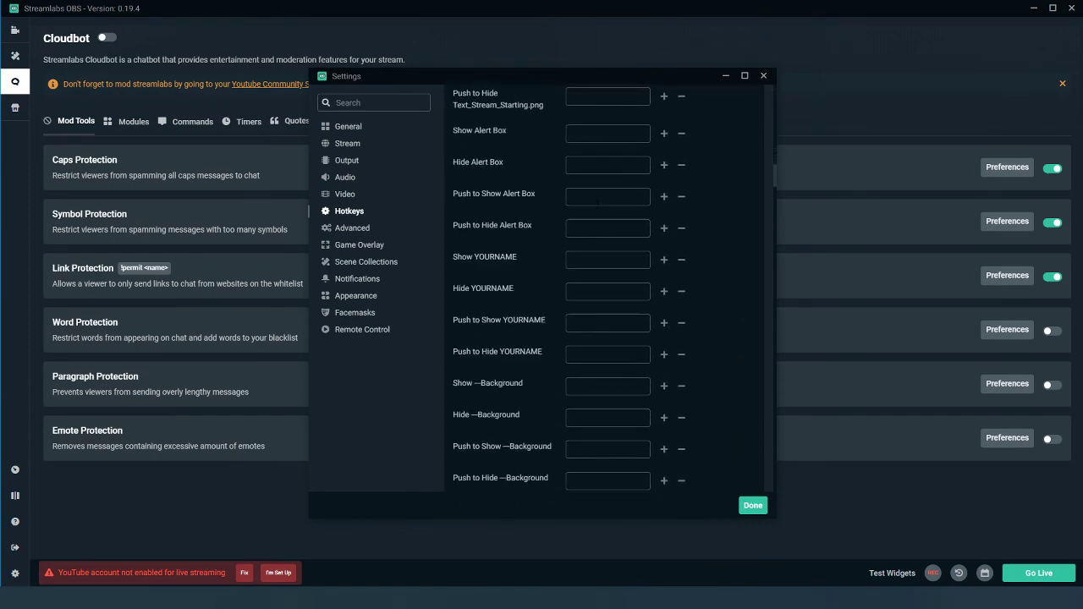
scroll(596, 203, down, 15)
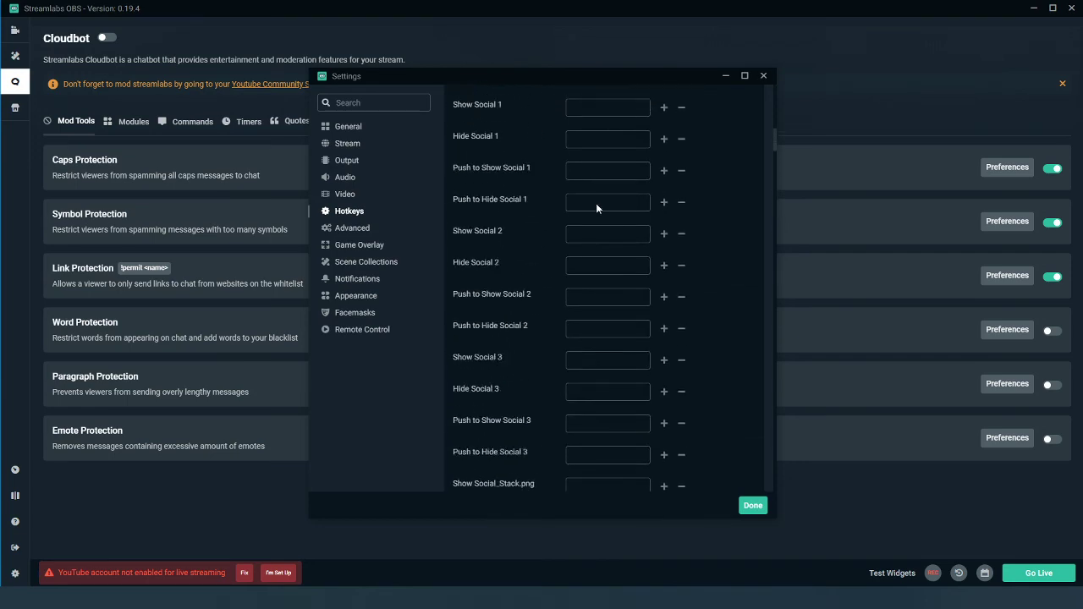
scroll(596, 203, up, 20)
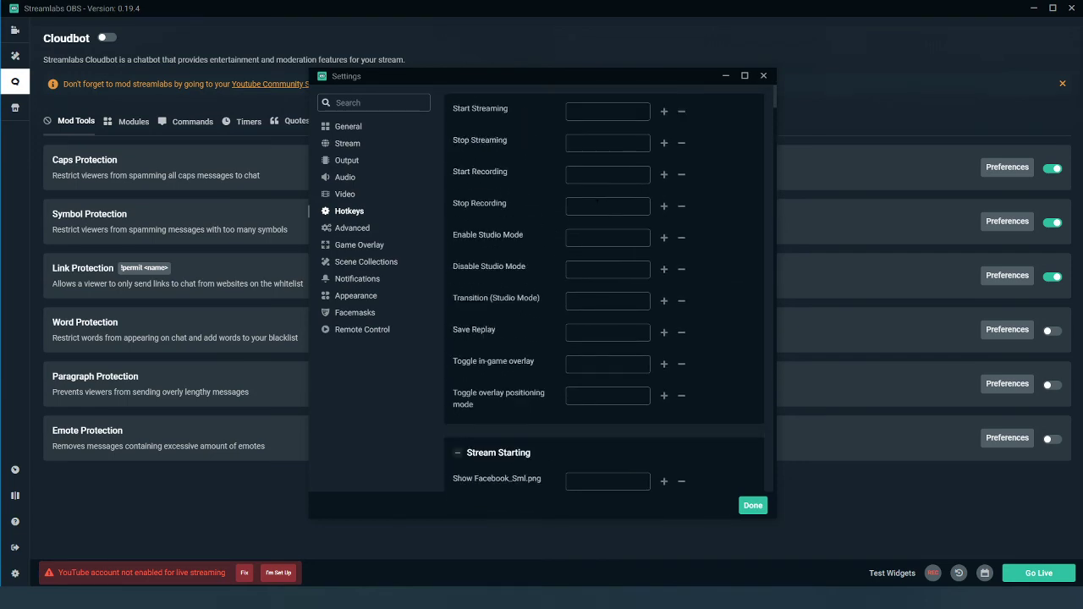
click(364, 229)
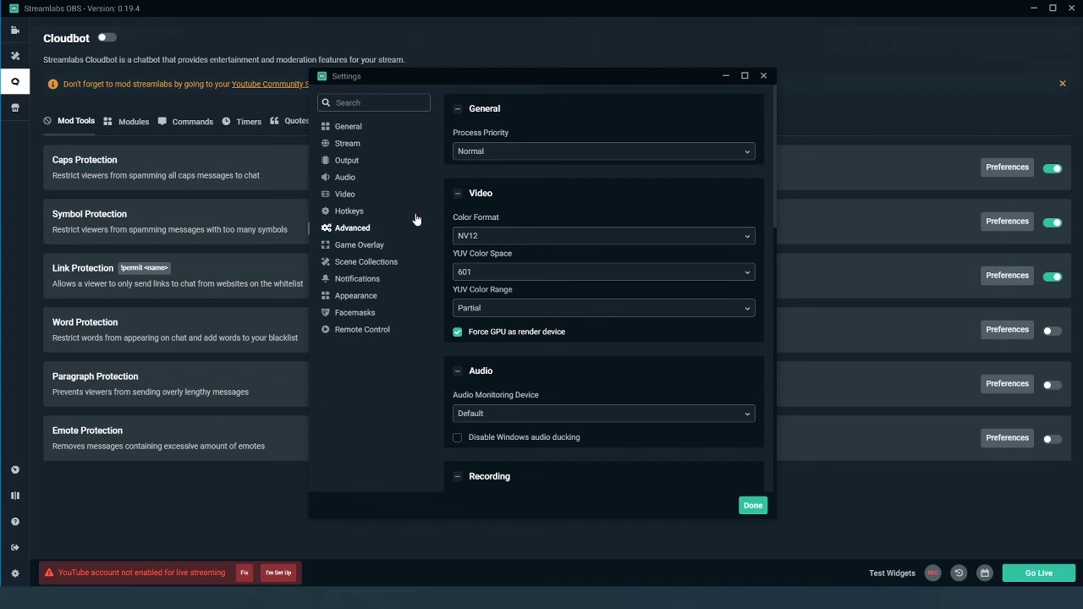
click(354, 247)
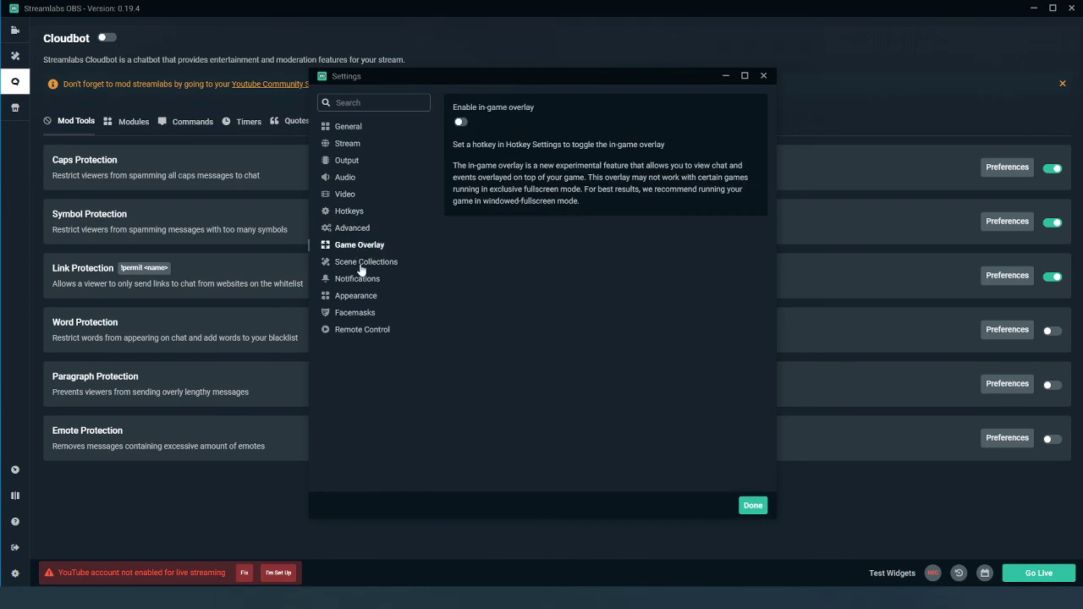
click(362, 264)
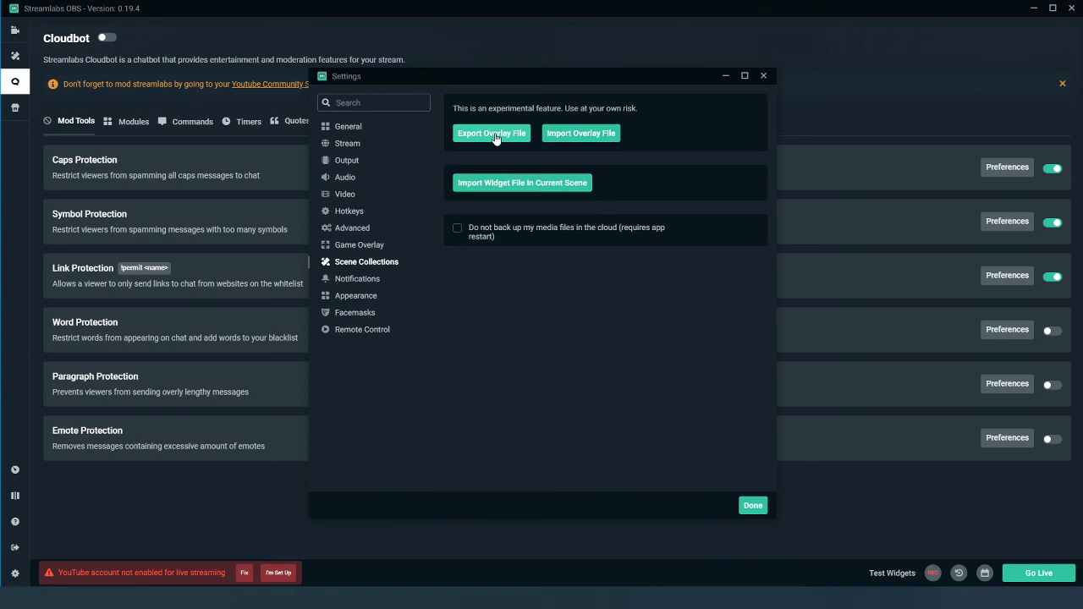
click(366, 279)
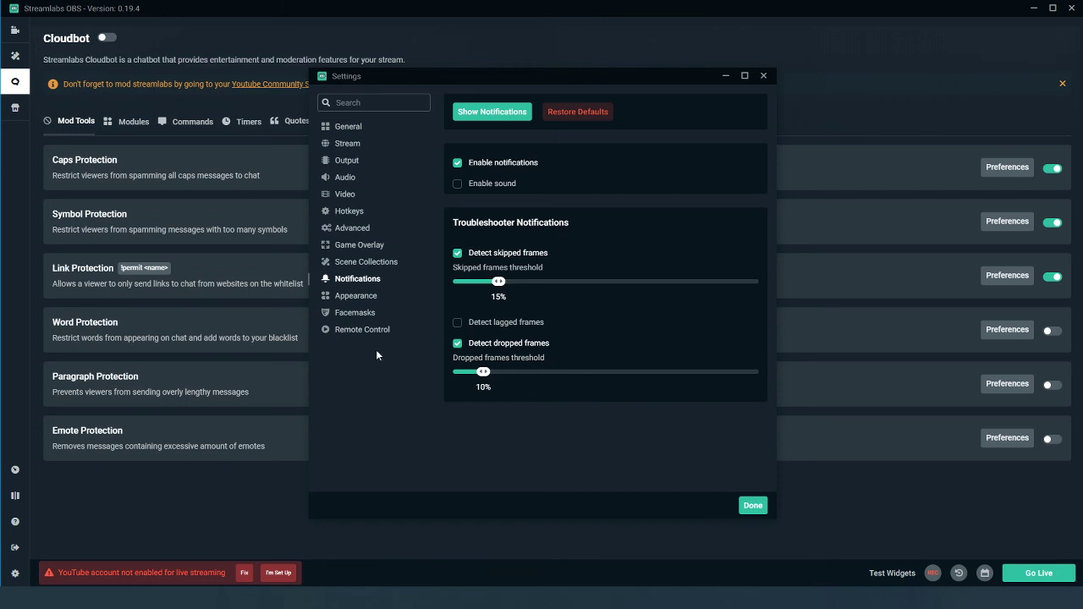
Try the Day theme in the appearance settings and switch back to the Night theme
click(361, 297)
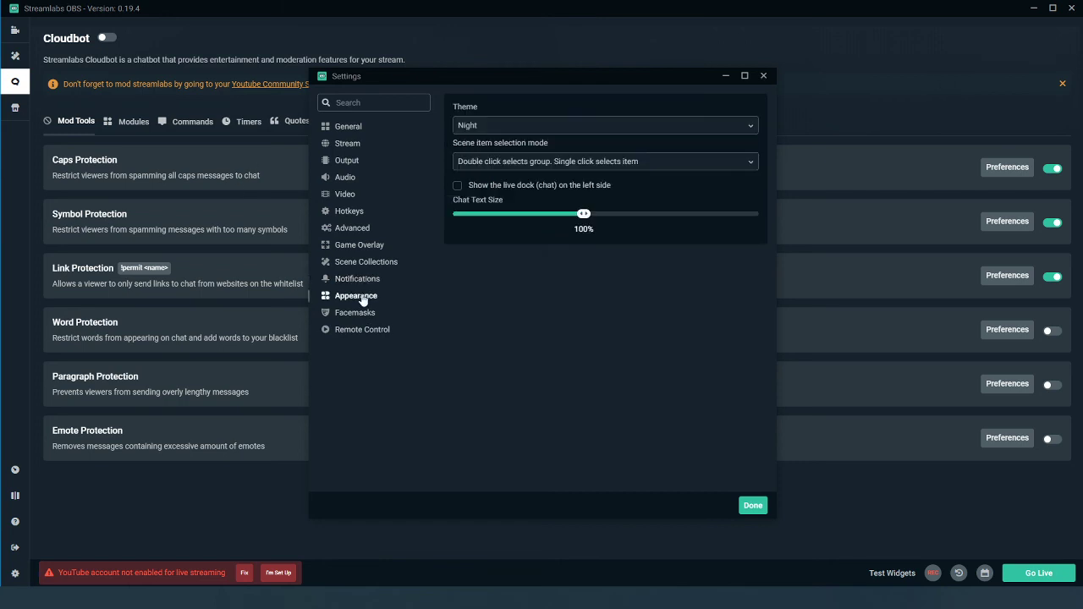
click(529, 125)
click(499, 162)
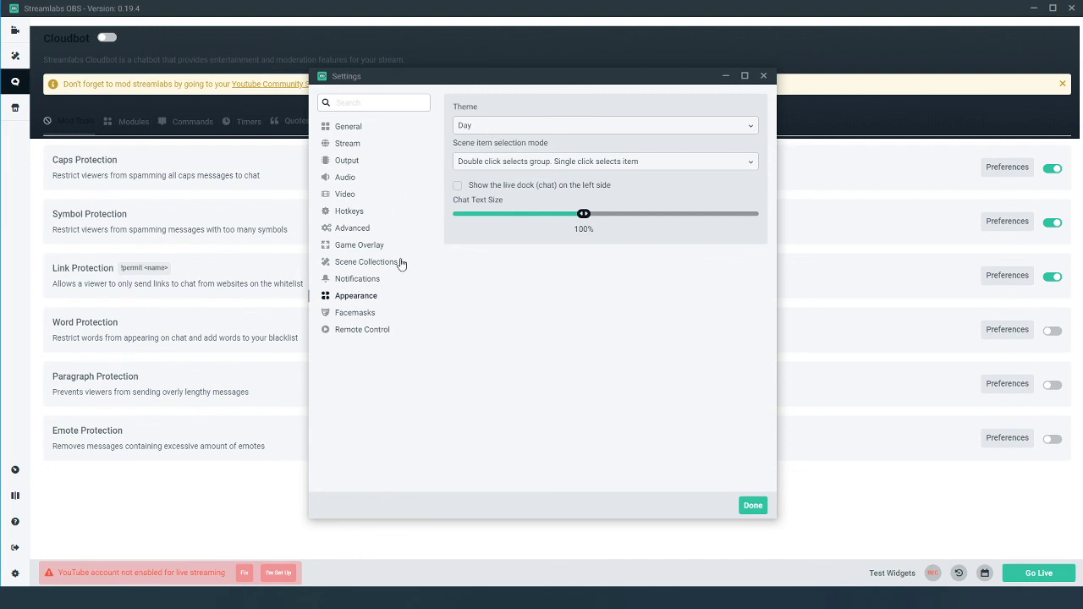
click(518, 129)
click(487, 151)
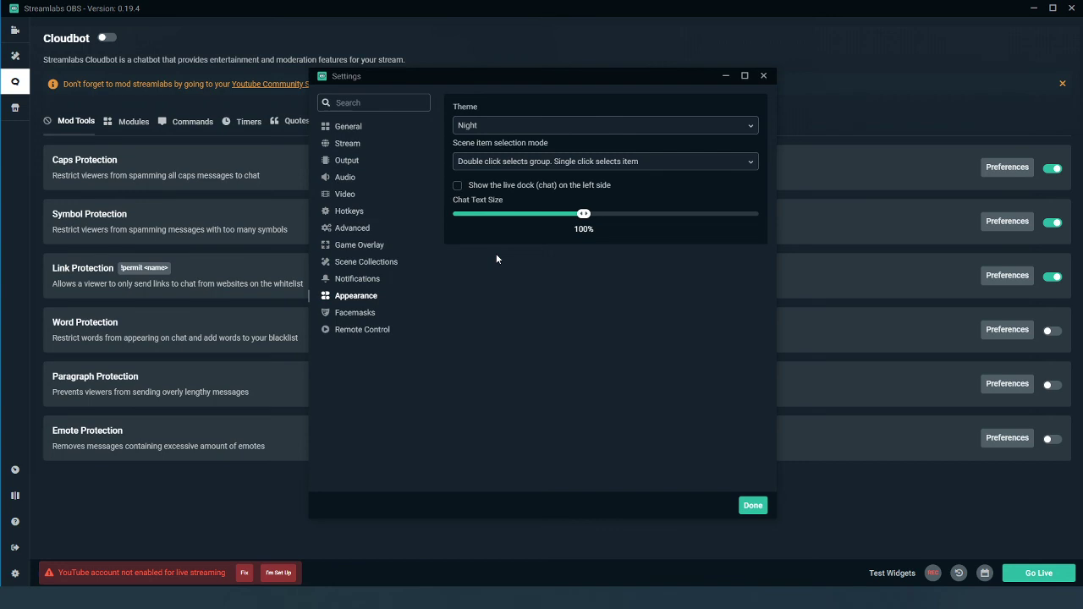
Review the Facemasks and Remote Control settings
click(353, 314)
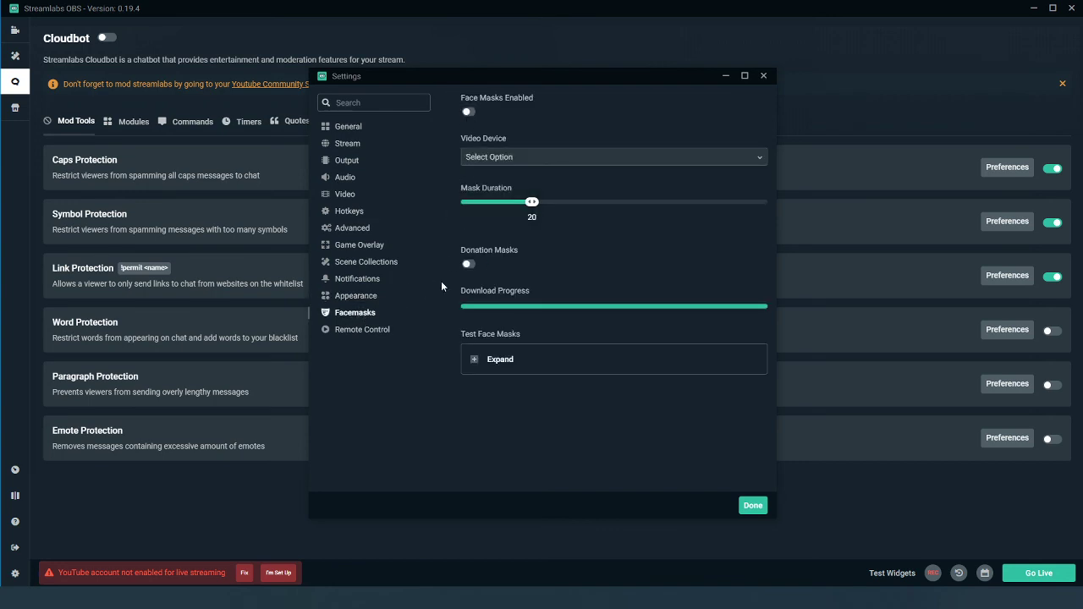
click(356, 332)
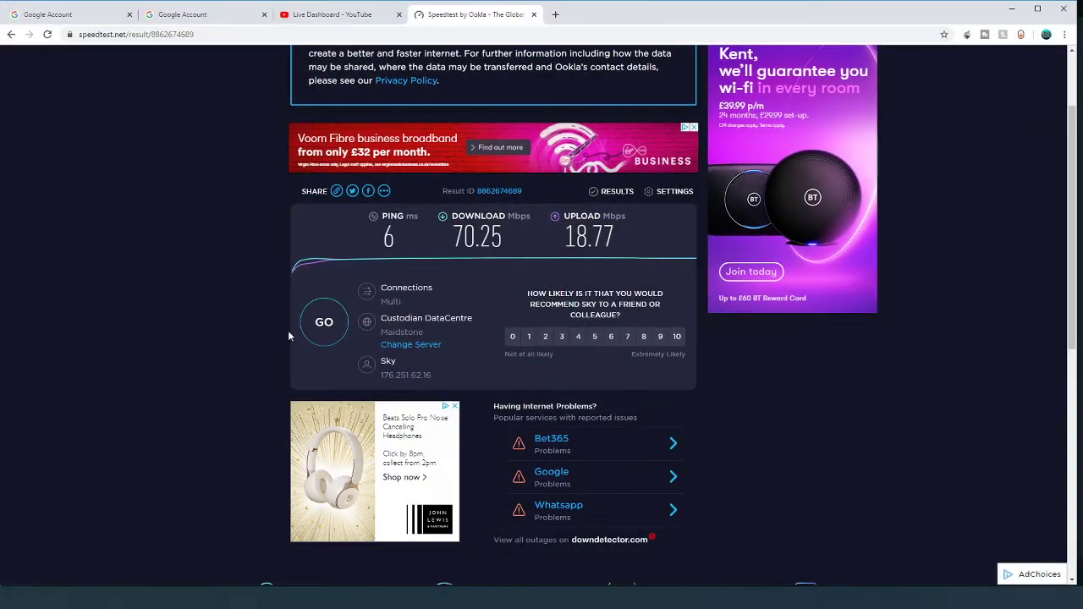
Search the web for "streamlabs remote" and view the Streamlabs OBS Remote Control app on Google Play, then return to Streamlabs OBS
click(391, 37)
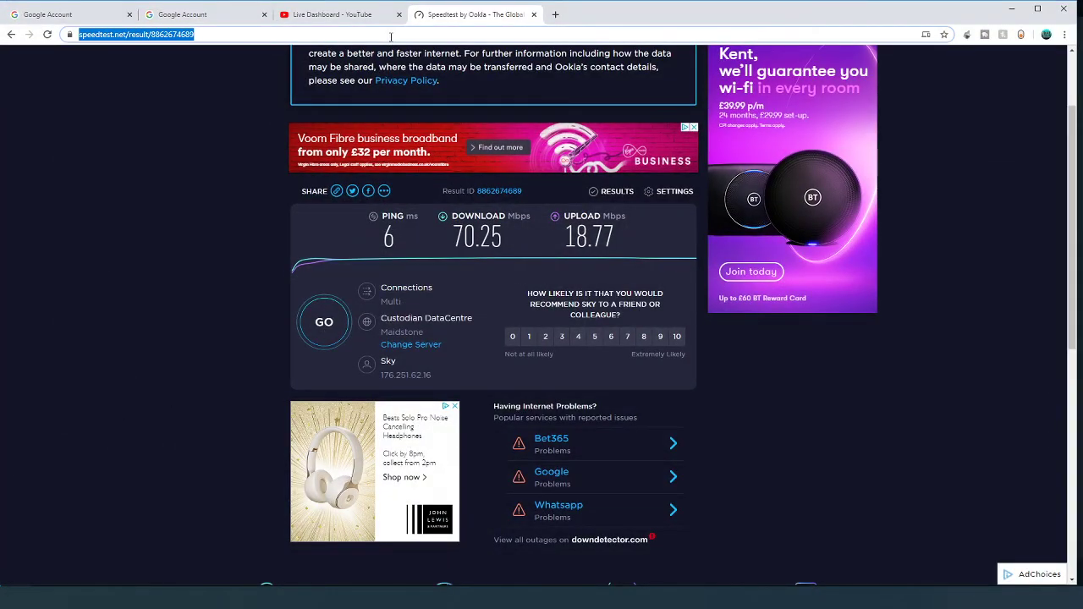
text(stream)
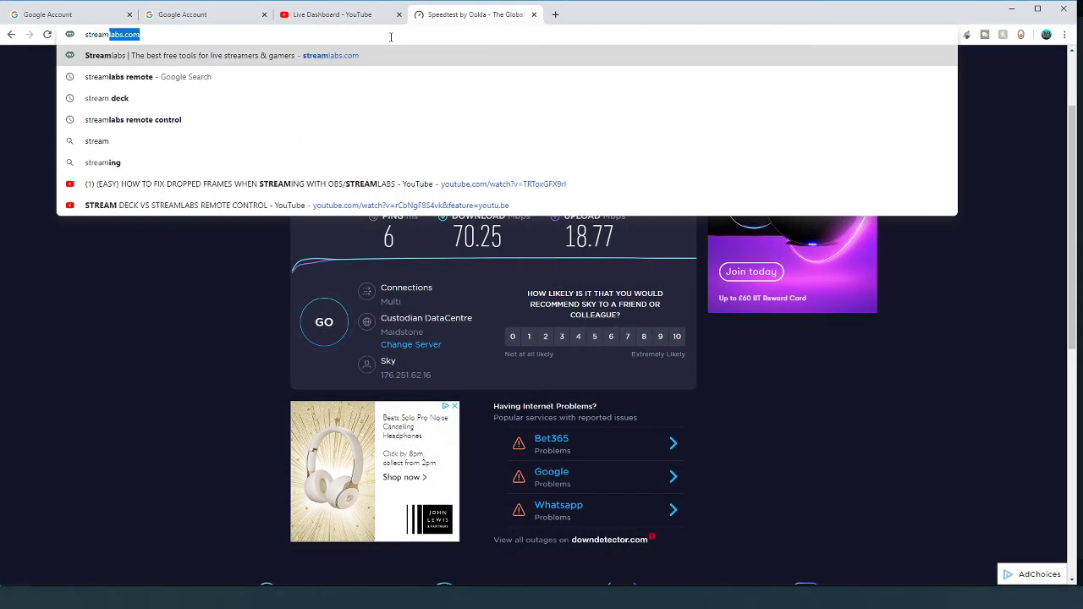
key(Down)
key(Return)
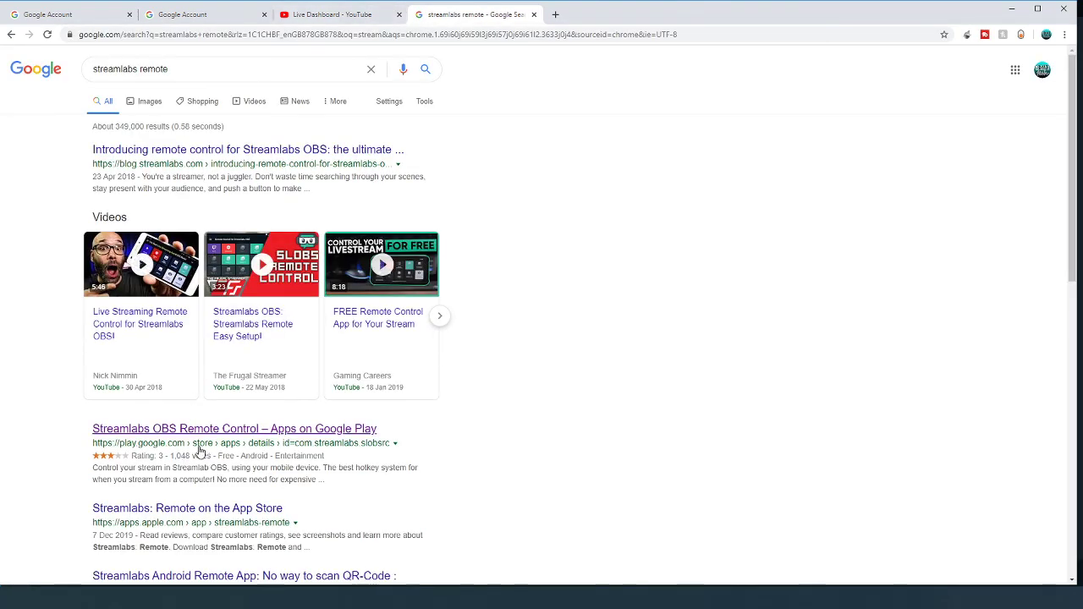
click(188, 433)
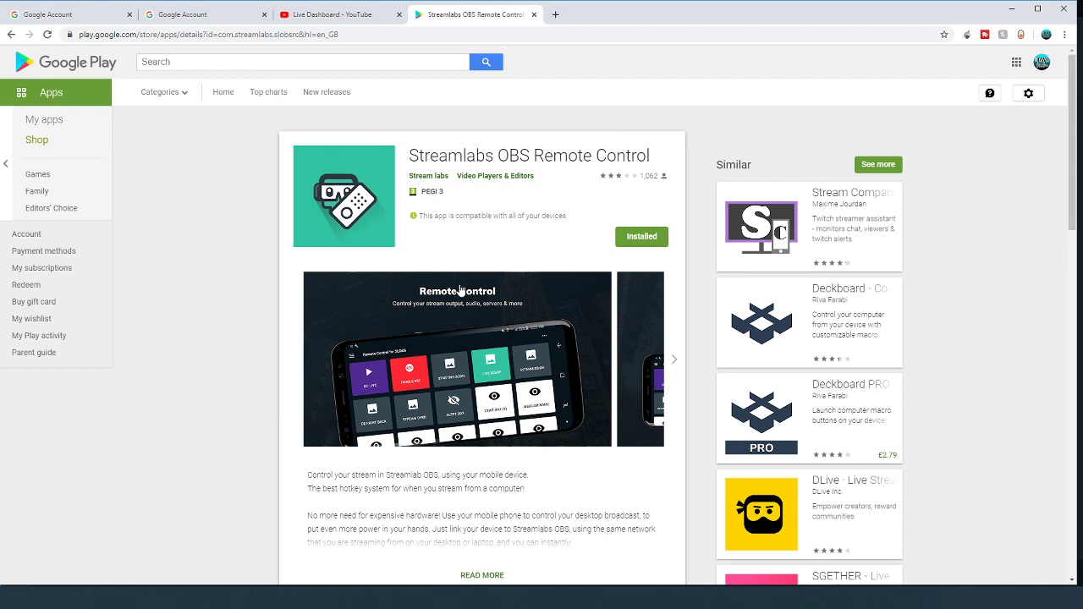
click(1011, 9)
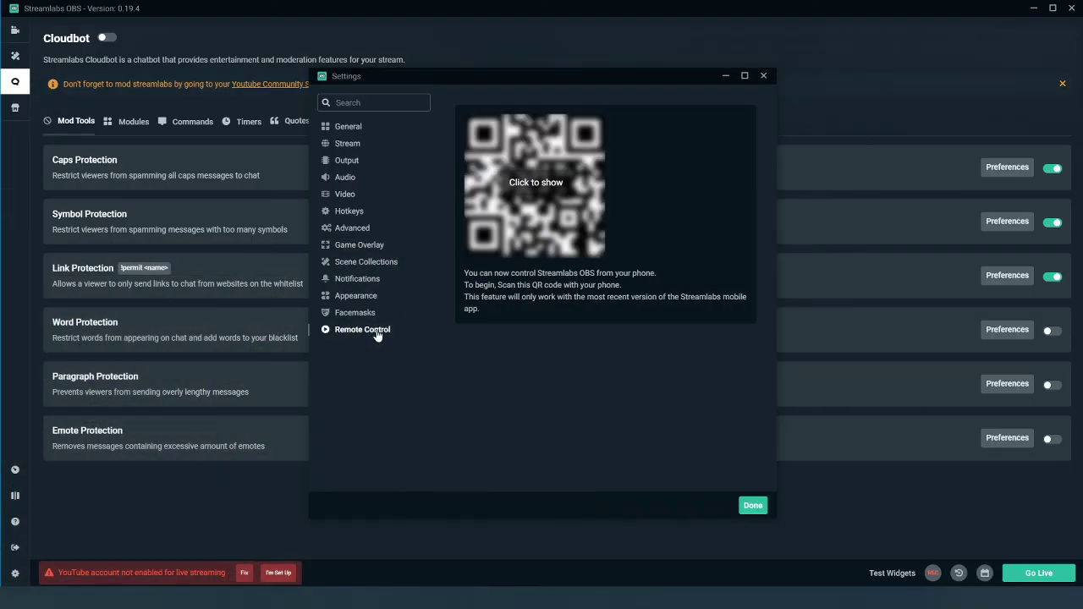
Reveal the Remote Control QR code, then close the settings and return to the scene editor
click(538, 190)
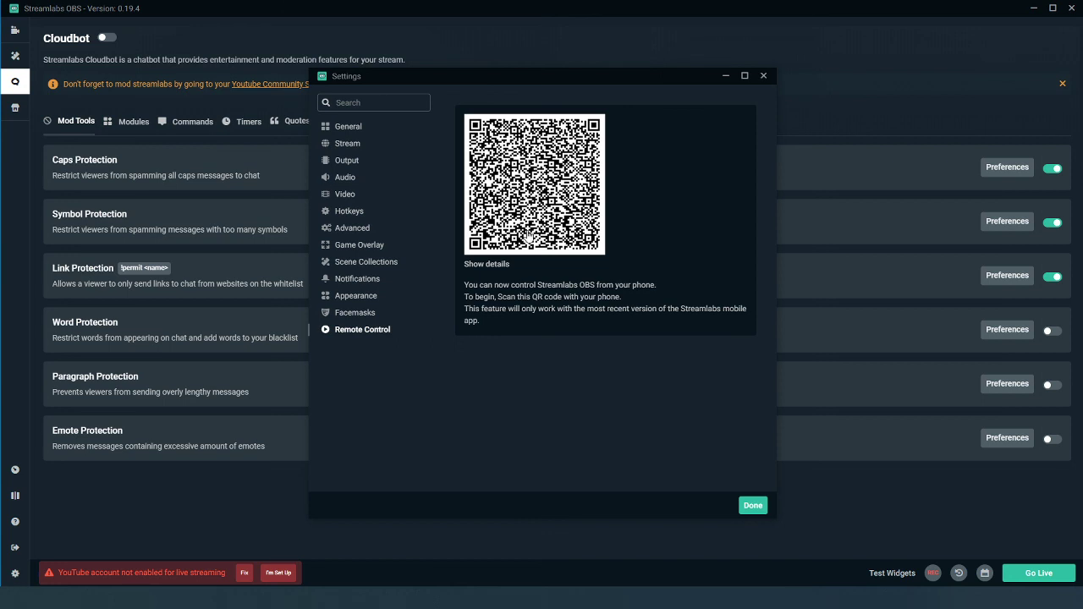
click(753, 505)
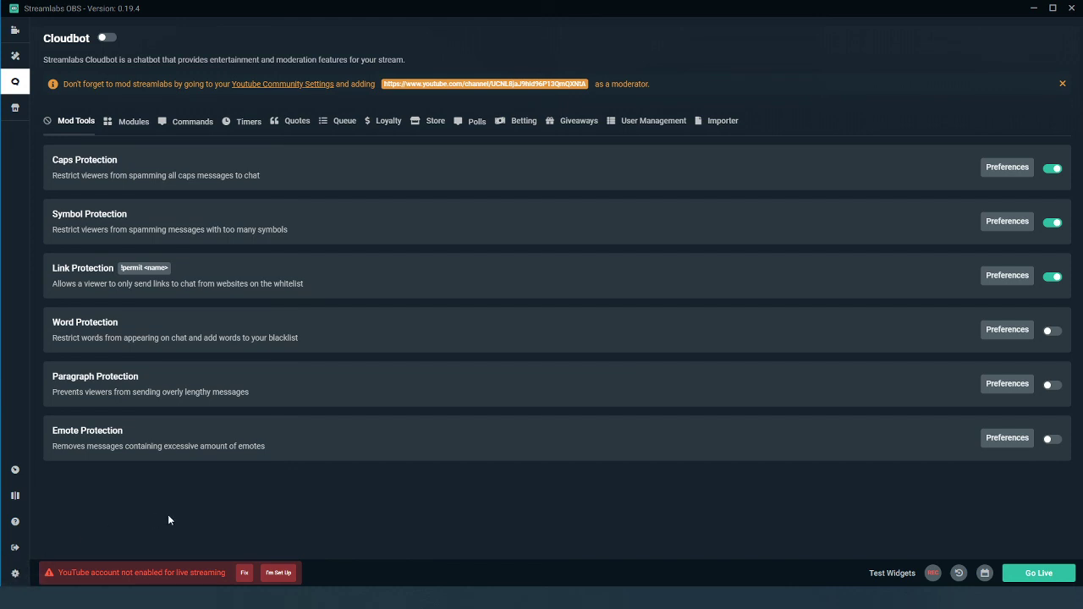
click(16, 57)
click(14, 31)
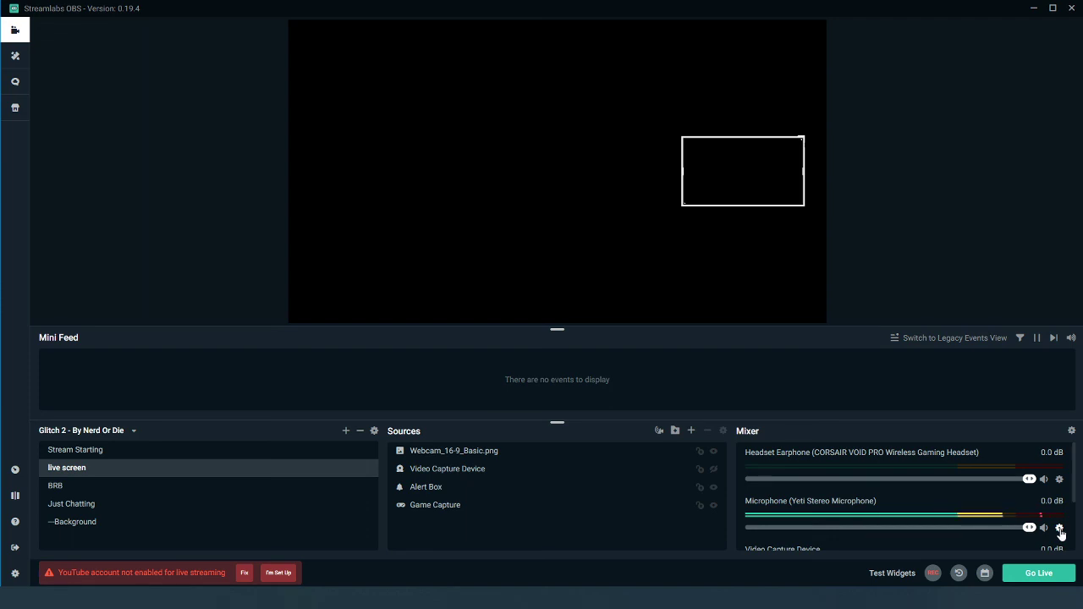
Add a Compressor filter with its default settings to the Yeti Stereo Microphone audio source
click(1059, 530)
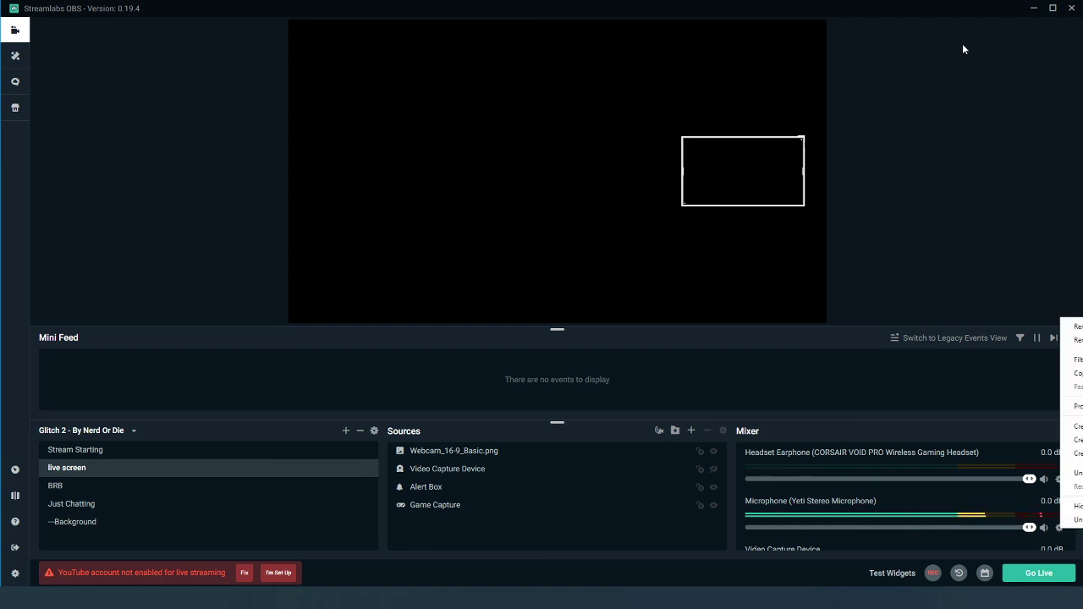
click(964, 12)
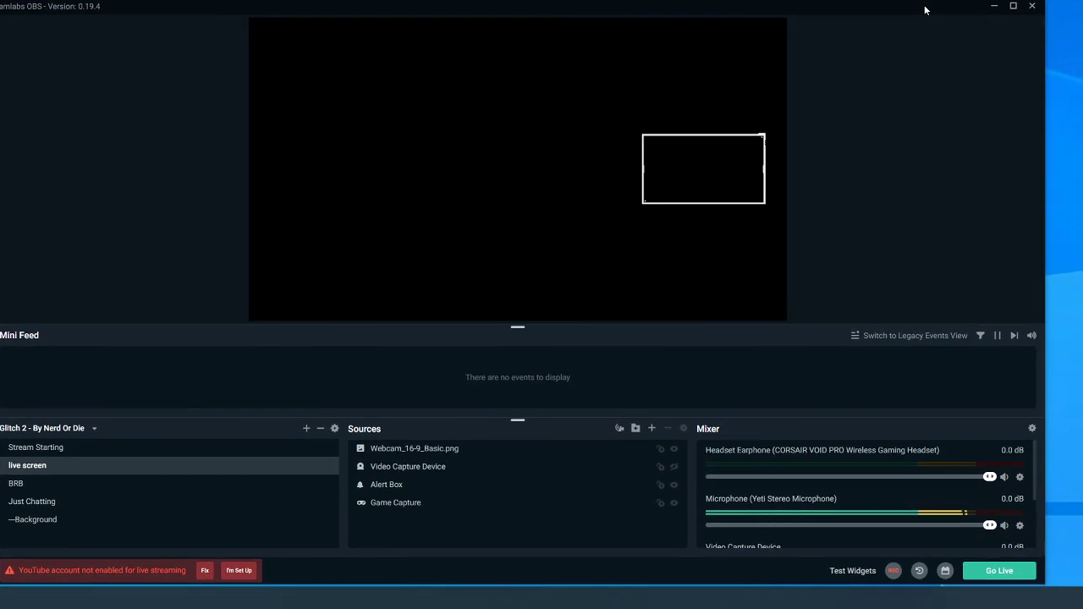
click(1020, 529)
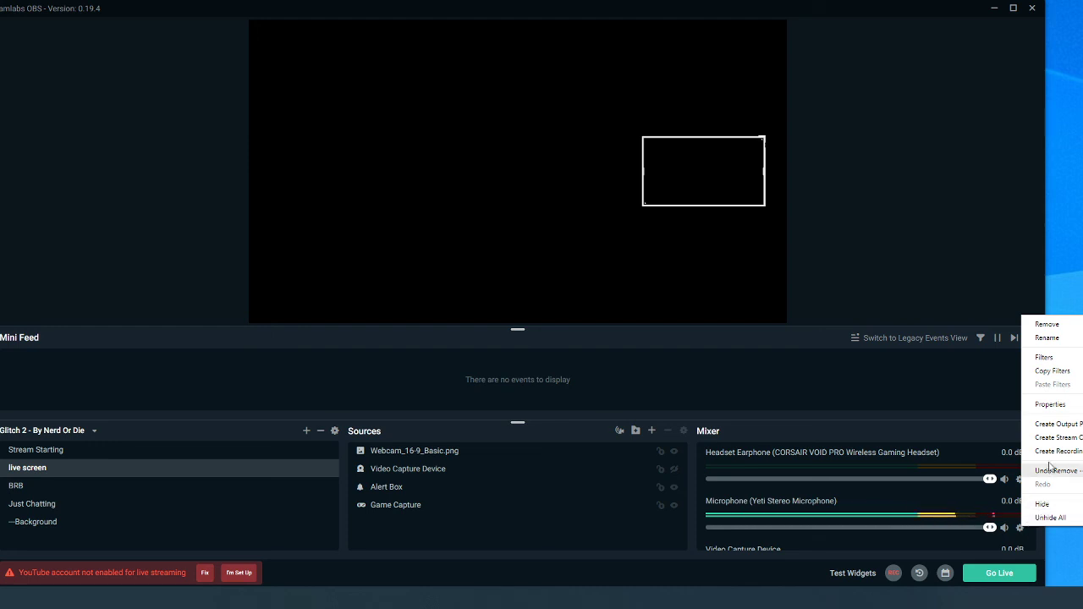
click(1046, 357)
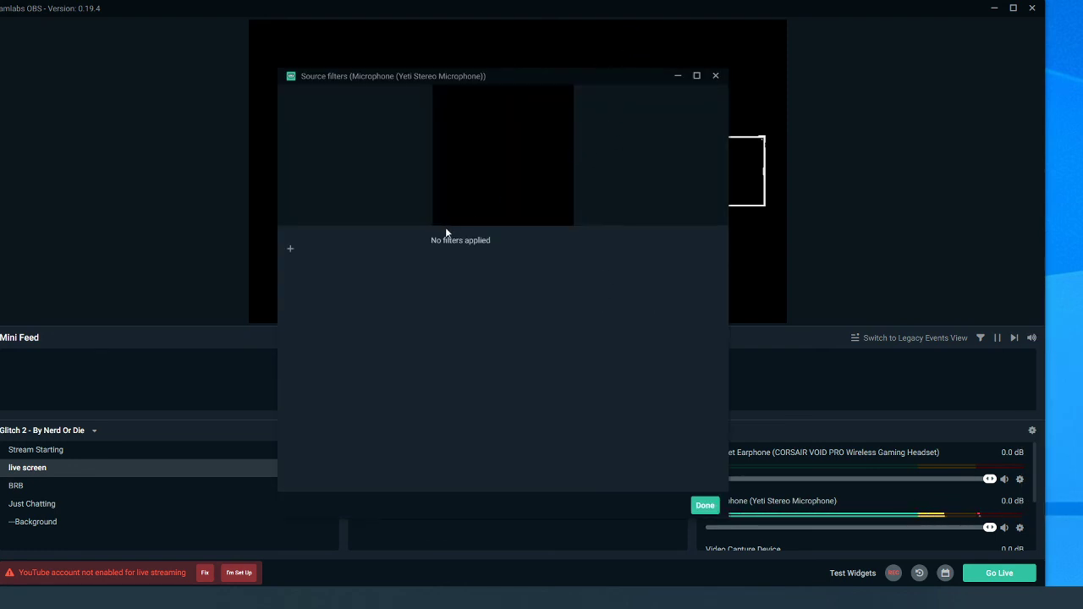
click(290, 248)
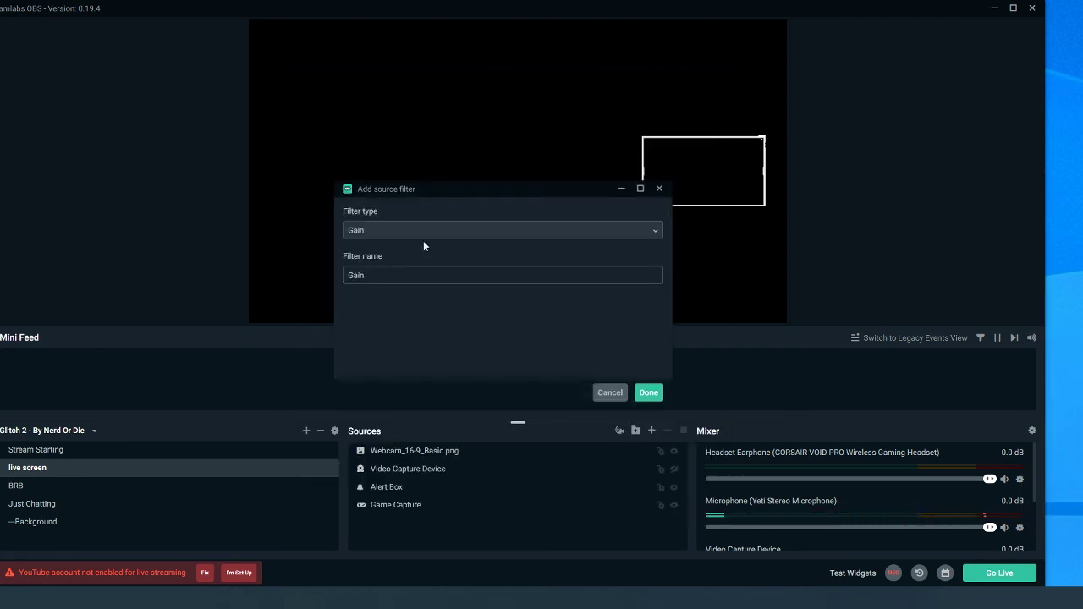
click(424, 237)
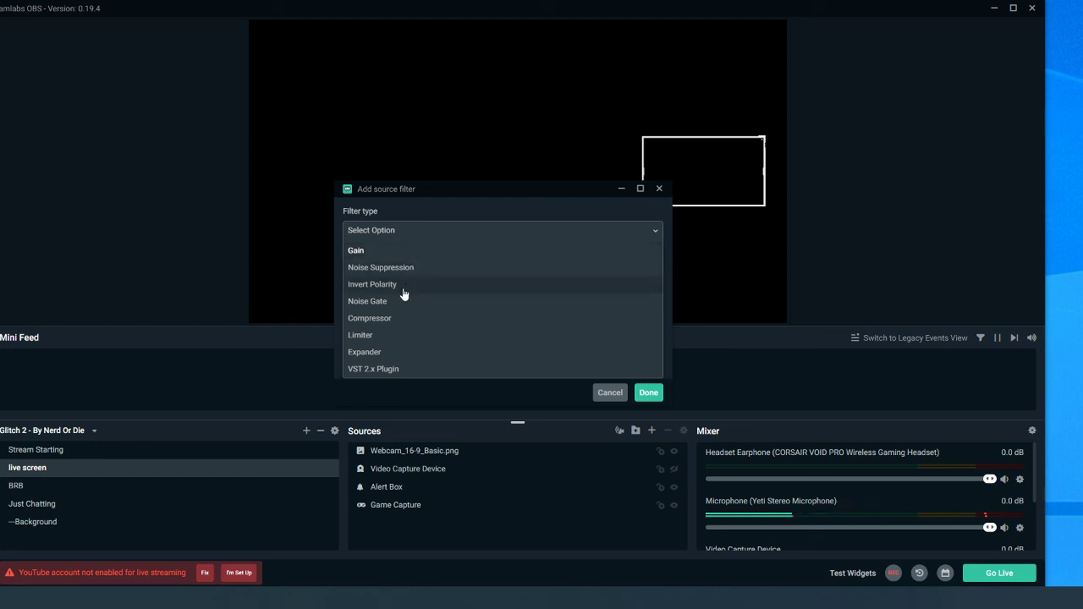
click(396, 319)
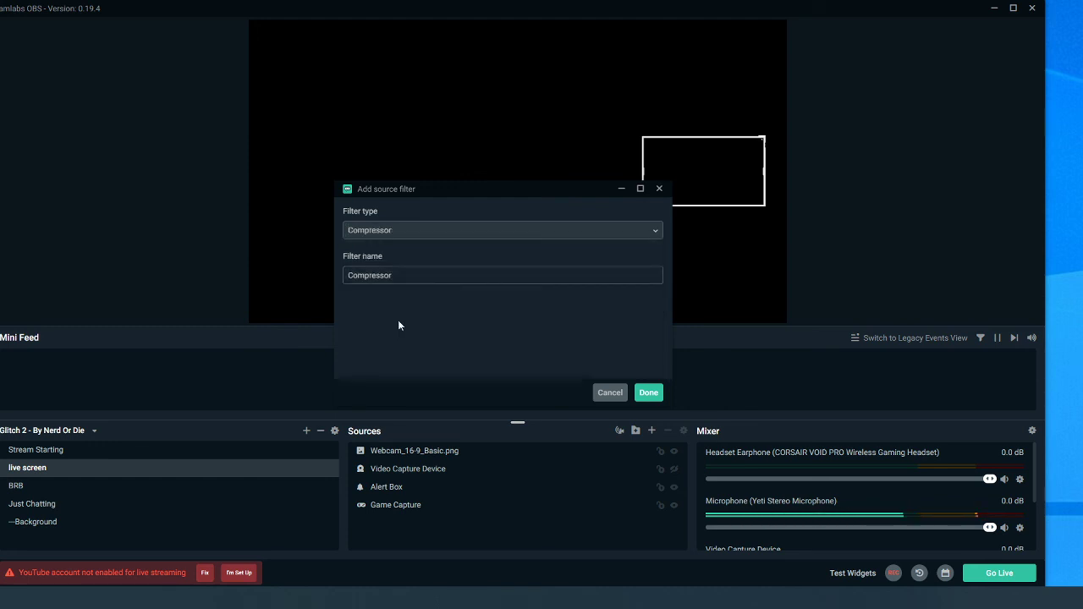
click(646, 393)
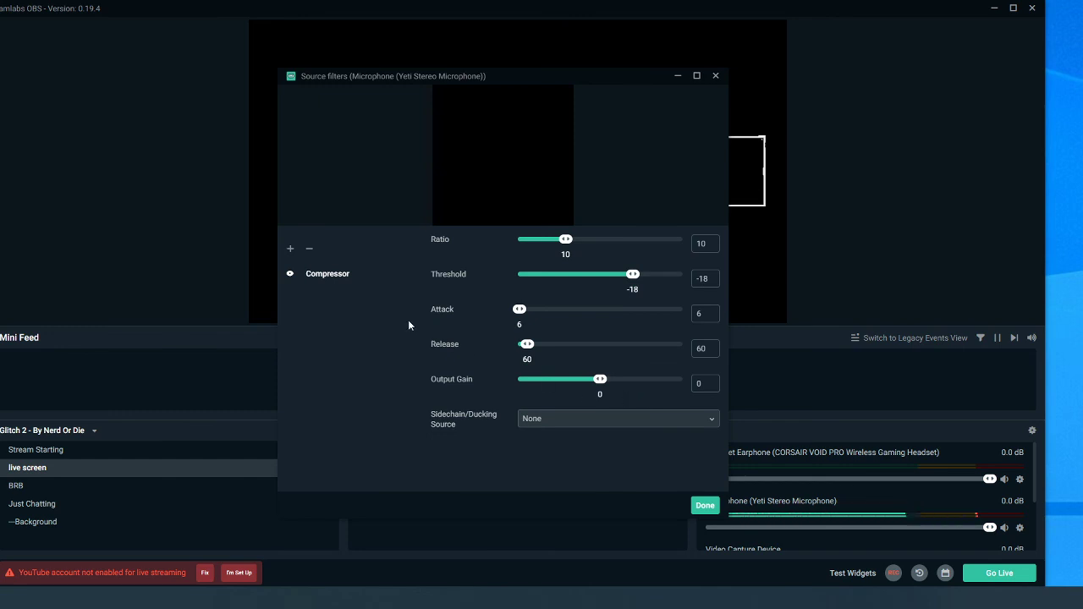
Add a Noise Gate filter with its default thresholds to the Yeti Stereo Microphone and close its filter settings
click(289, 252)
click(380, 231)
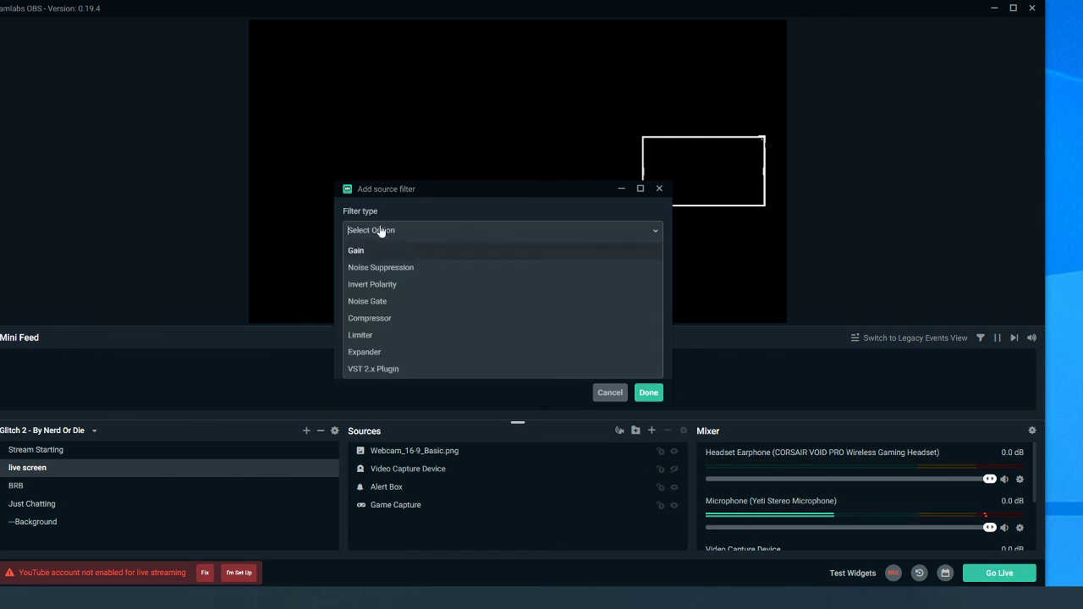
click(381, 305)
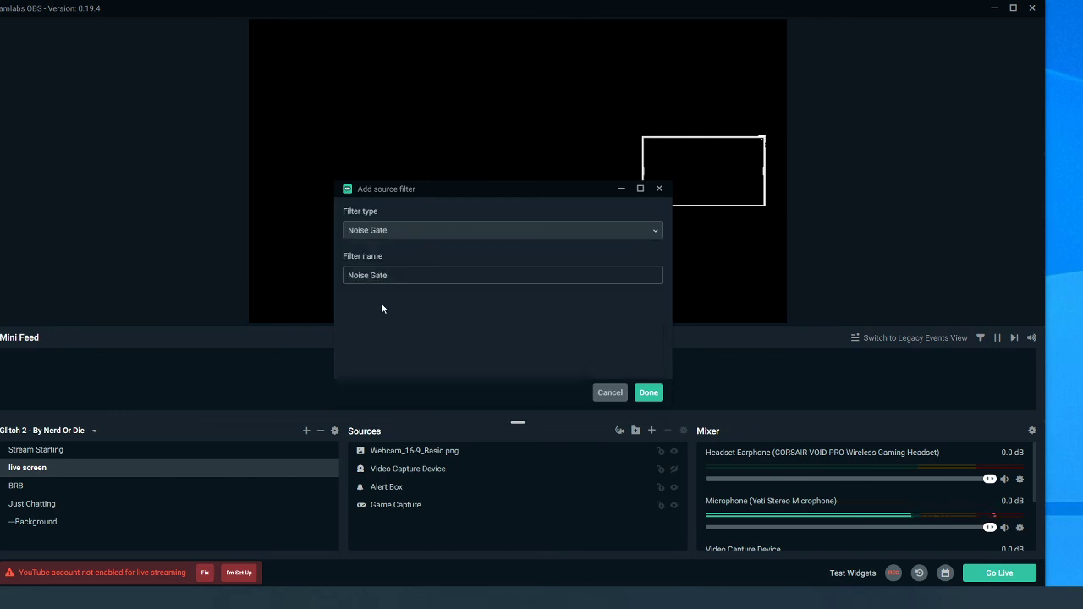
click(650, 393)
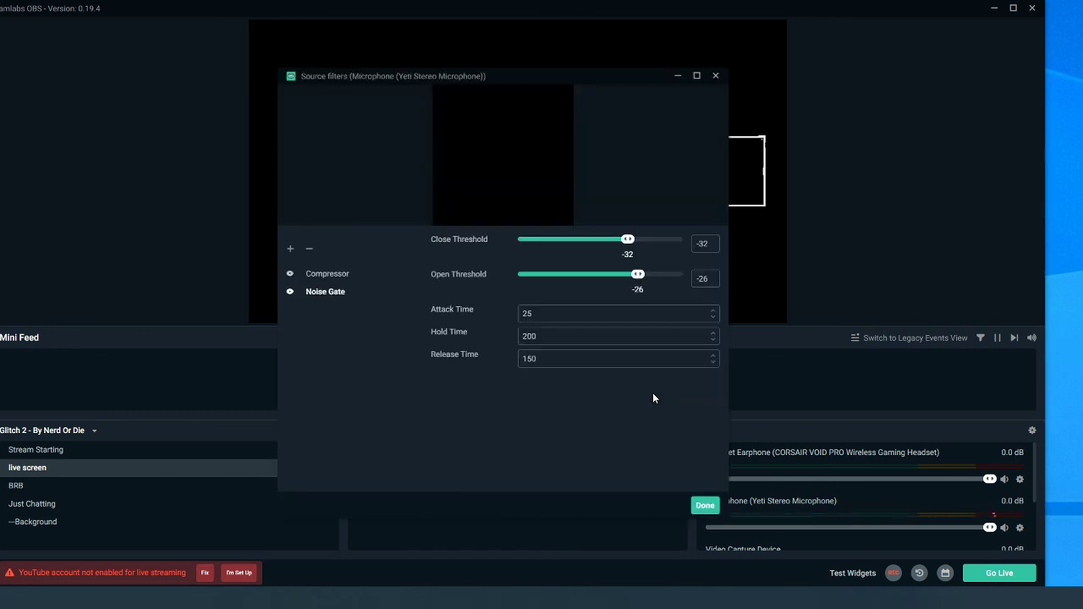
drag(581, 76, 488, 35)
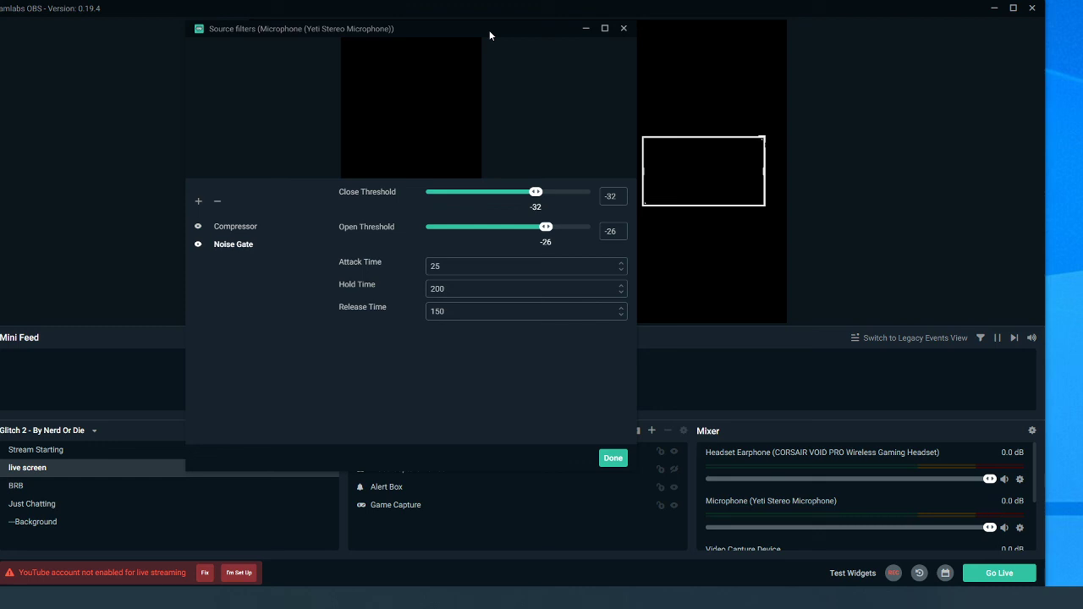
click(612, 458)
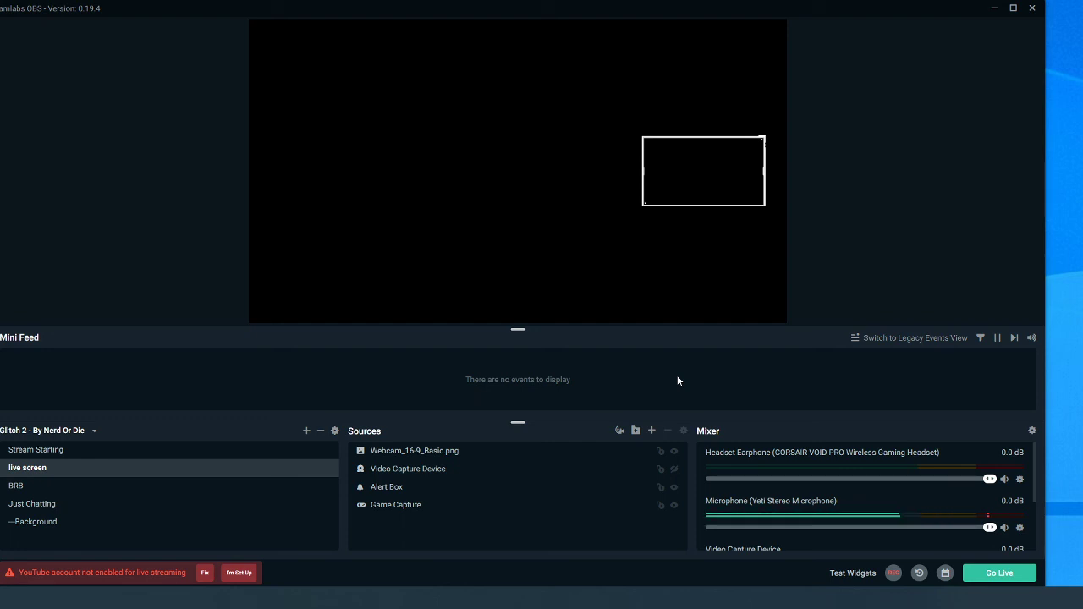
Add a Gain filter to the Yeti Stereo Microphone and set its gain to 2.3
drag(606, 14, 648, 9)
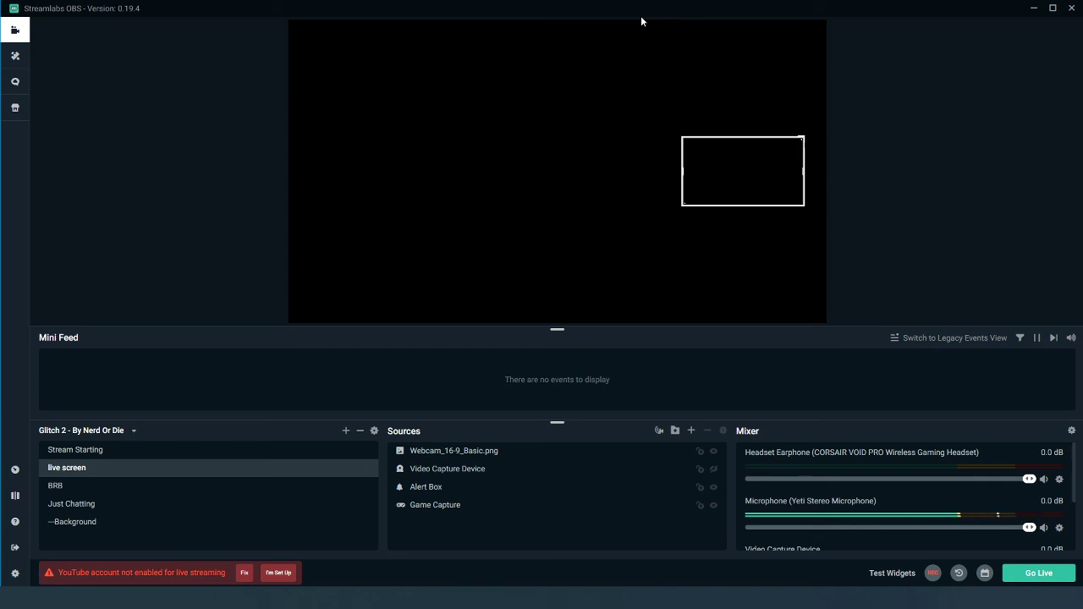
click(1058, 528)
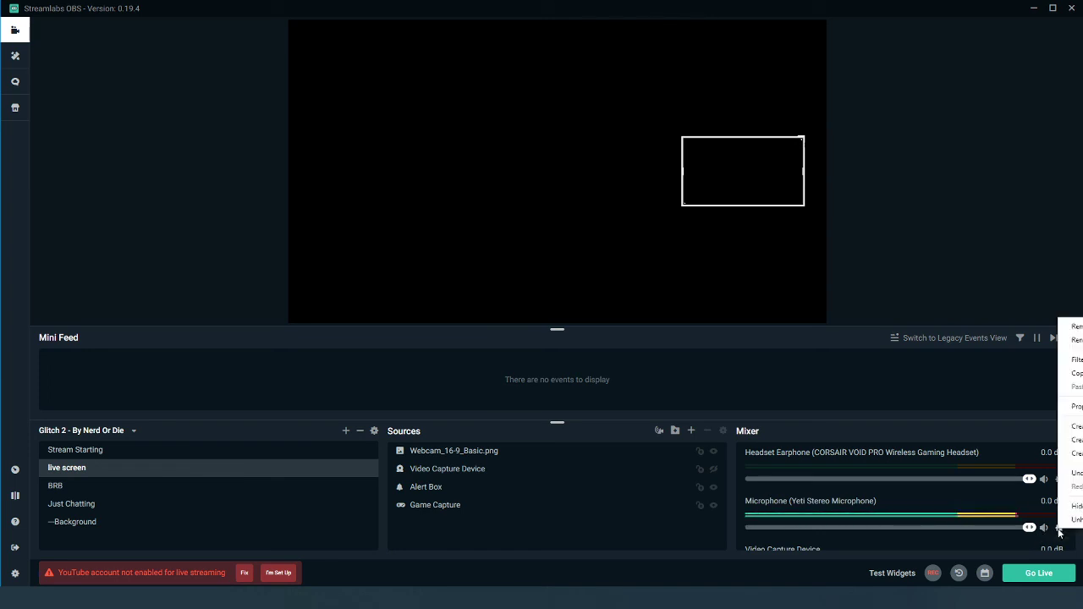
click(1074, 362)
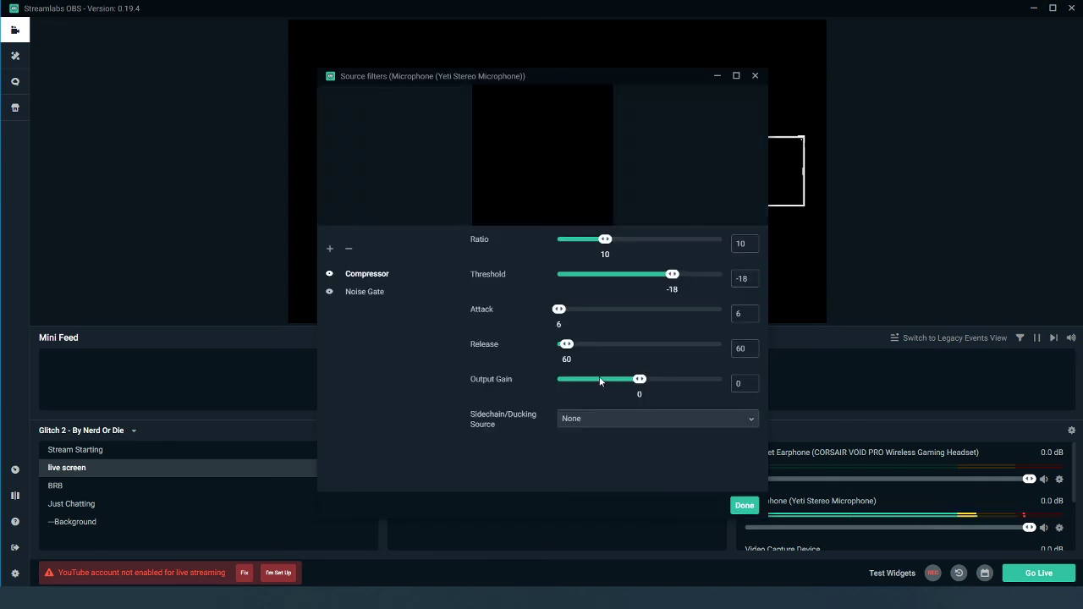
click(330, 247)
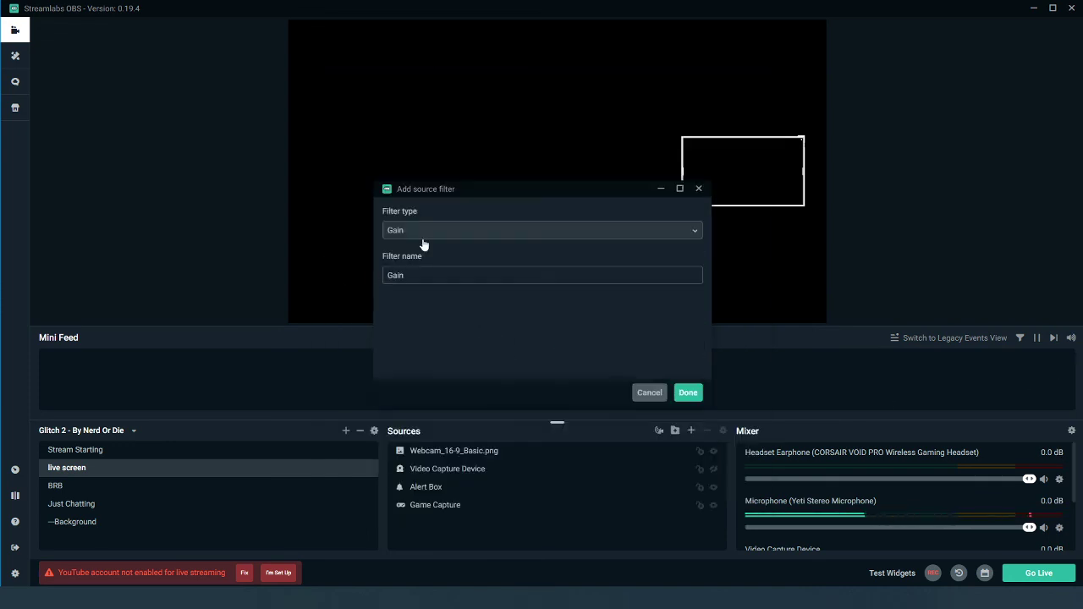
click(688, 392)
drag(641, 243, 648, 247)
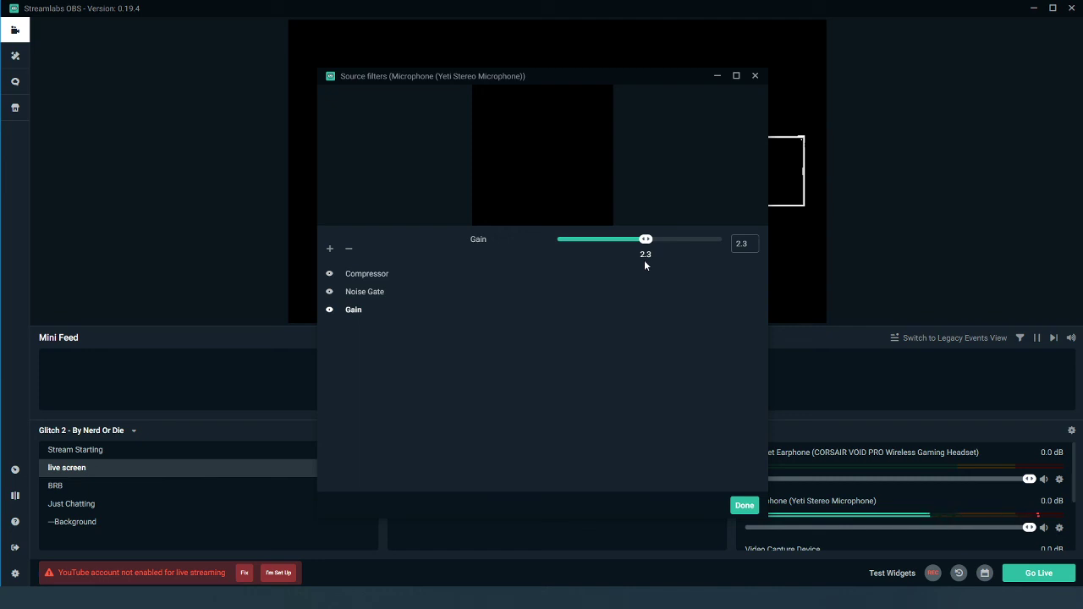
click(744, 506)
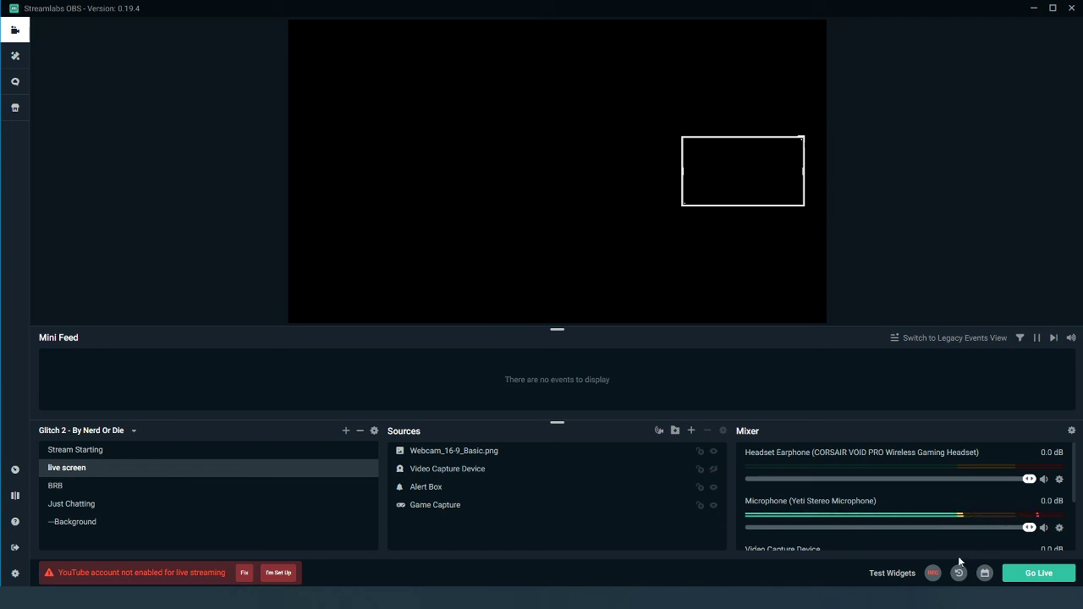
Start a recording with the live screen scene active
click(932, 574)
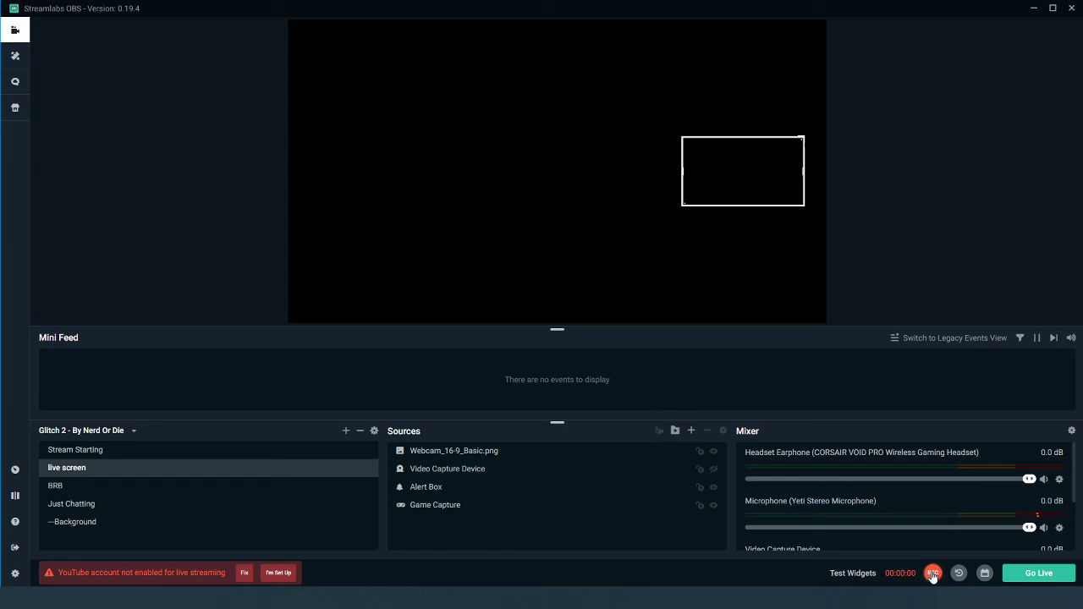